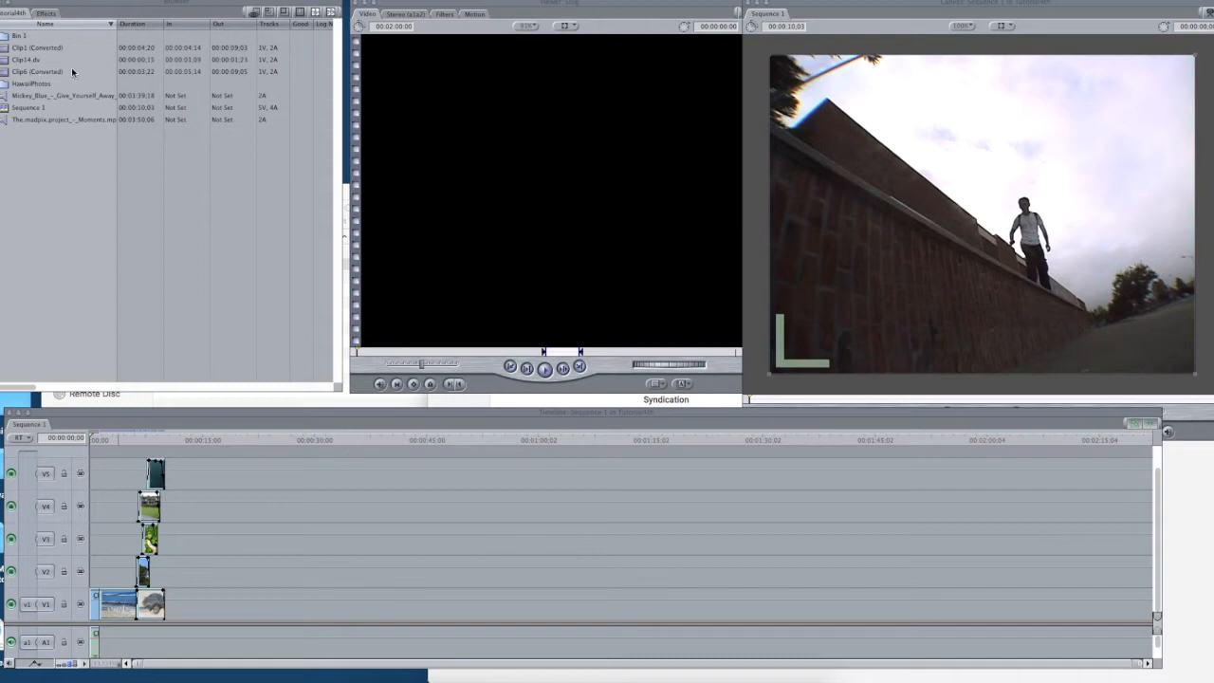
Open the HawaiiPhotos bin, preview photos, and place SAM_0076.JPG after the last clip on video track V1.
{"action": "double_click", "coordinate": [3, 84]}
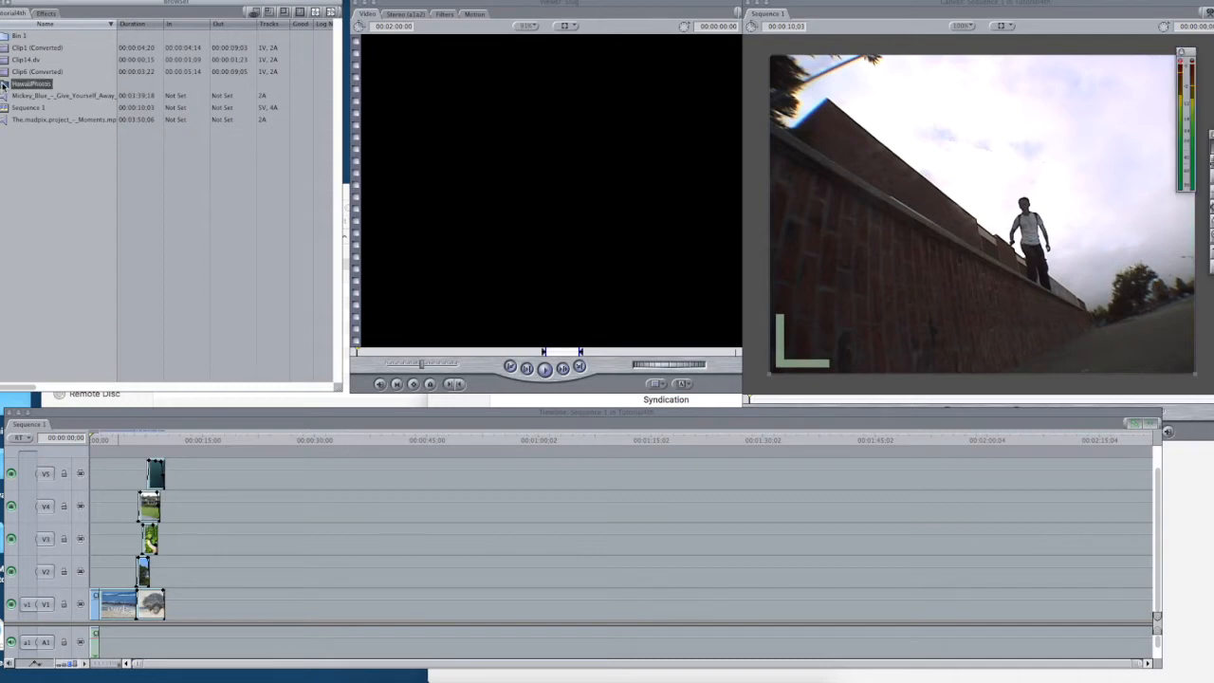
{"action": "double_click", "coordinate": [32, 188]}
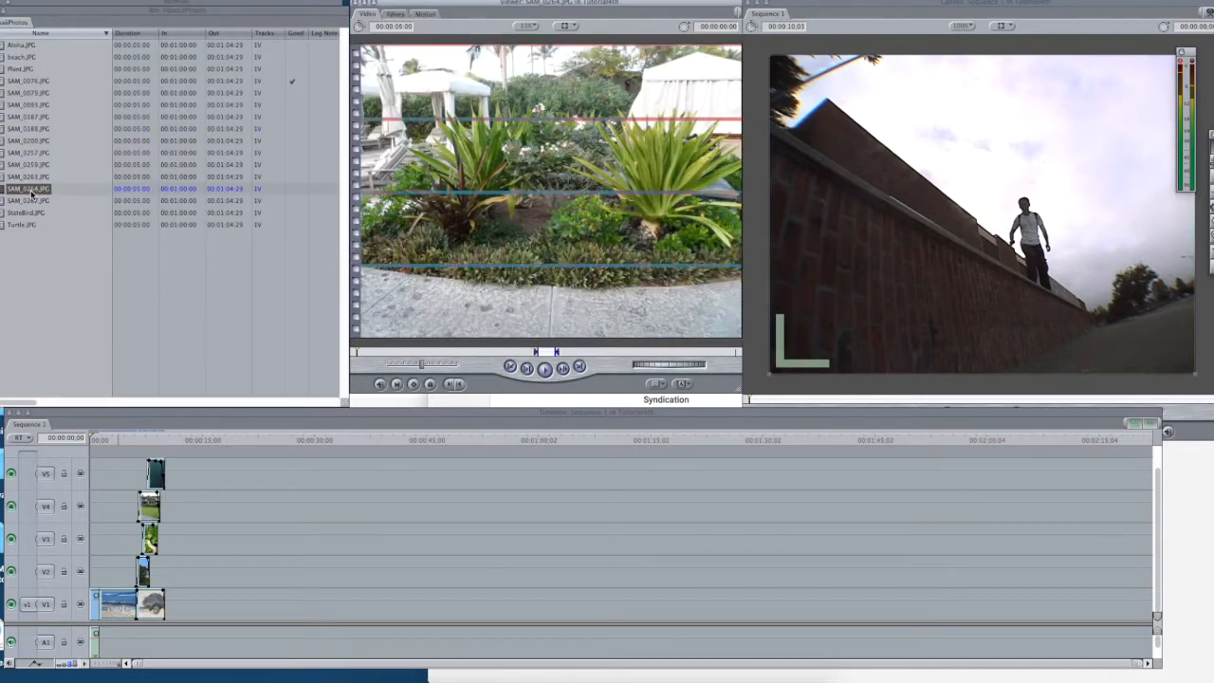
{"action": "double_click", "coordinate": [19, 216]}
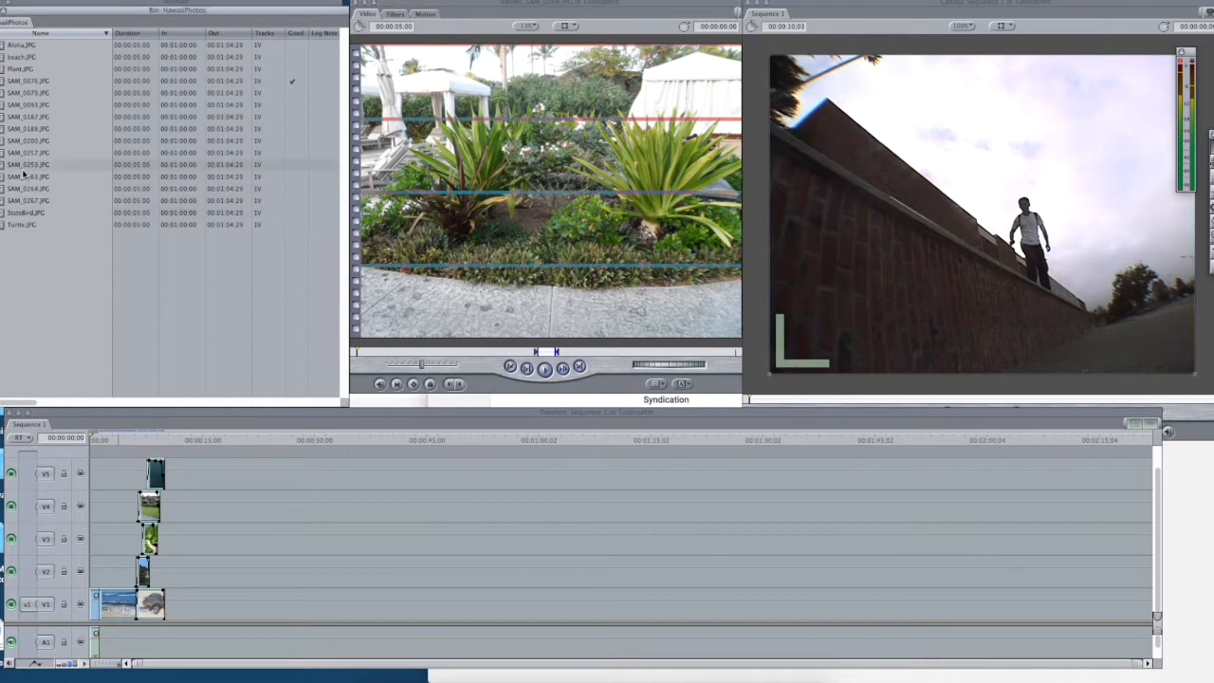
{"action": "left_click", "coordinate": [21, 225]}
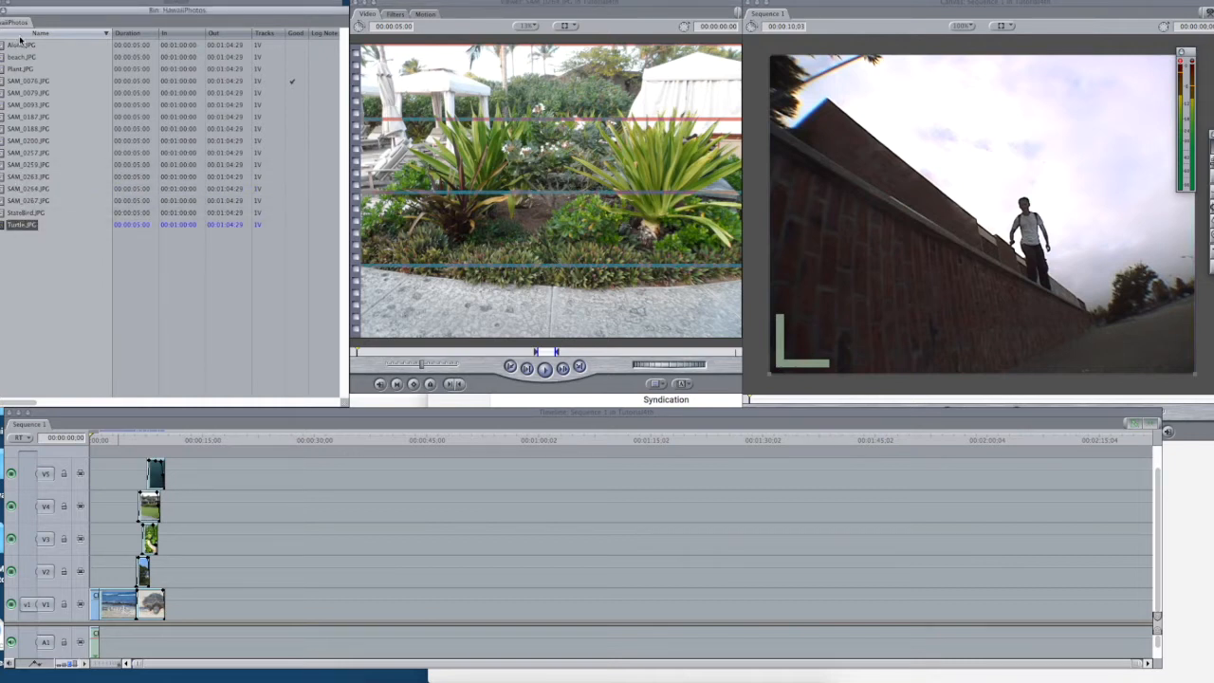
{"action": "double_click", "coordinate": [19, 82]}
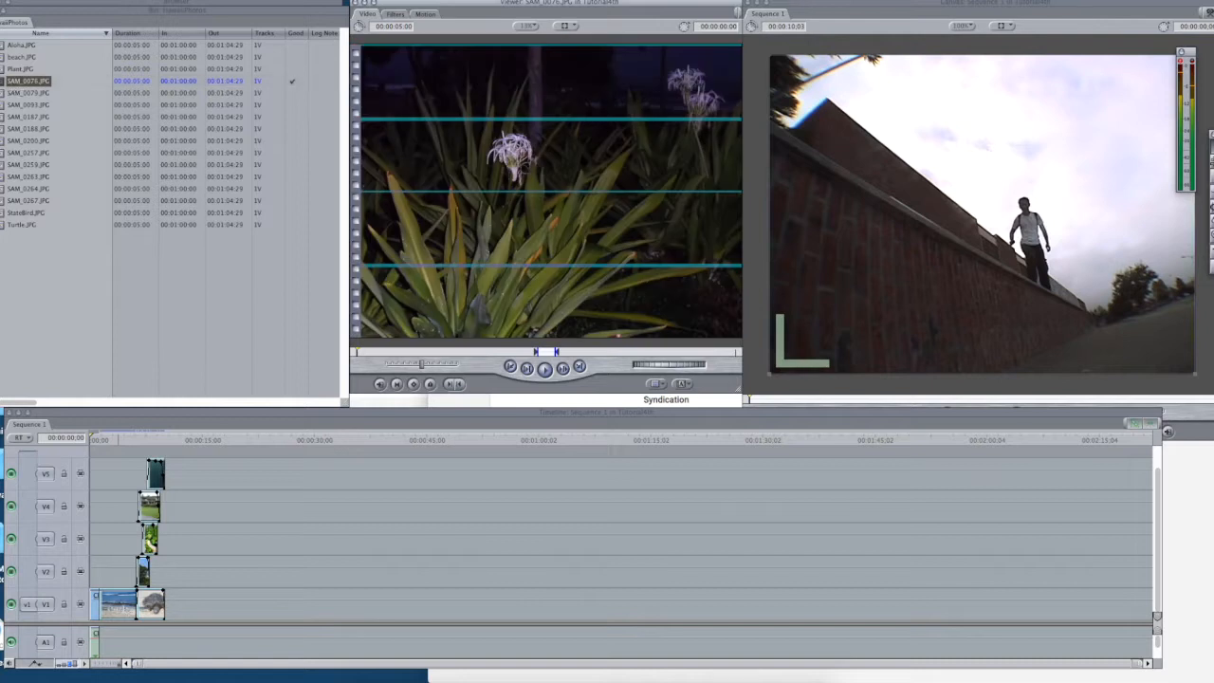
{"action": "left_click_drag", "start_coordinate": [28, 81], "coordinate": [173, 599]}
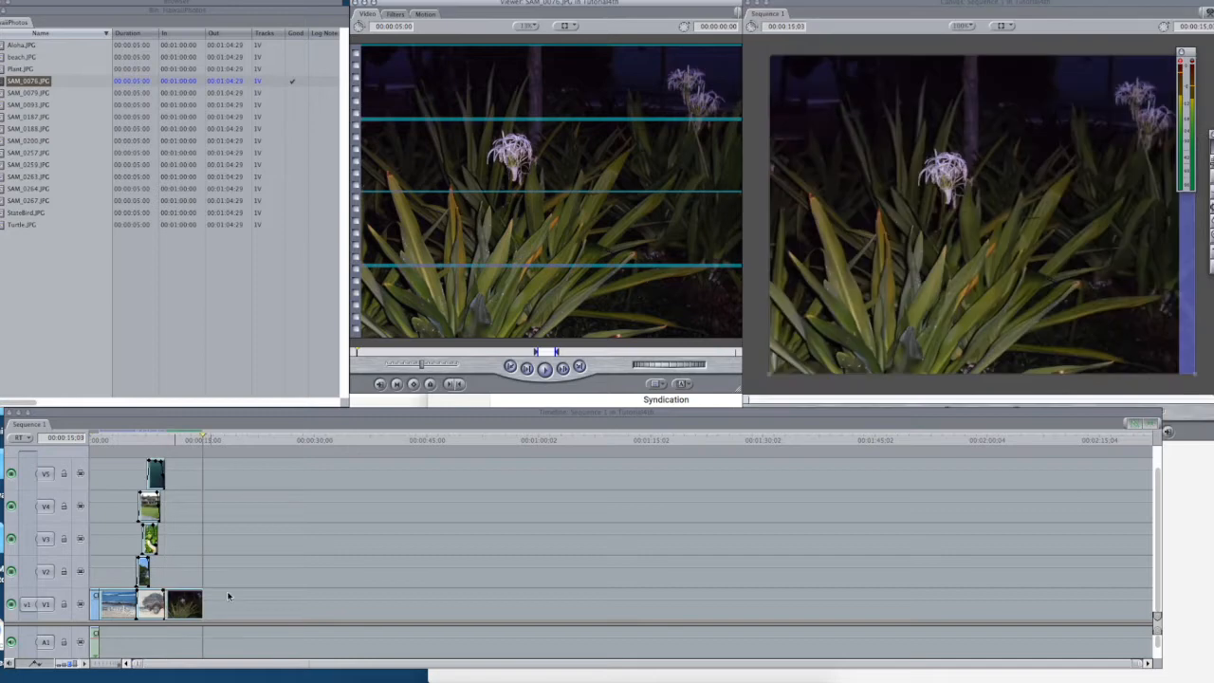
Append Aloha.JPG and beach.JPG, in that order, after the SAM_0076.JPG clip on track V1.
{"action": "left_click", "coordinate": [3, 46]}
{"action": "double_click", "coordinate": [3, 45]}
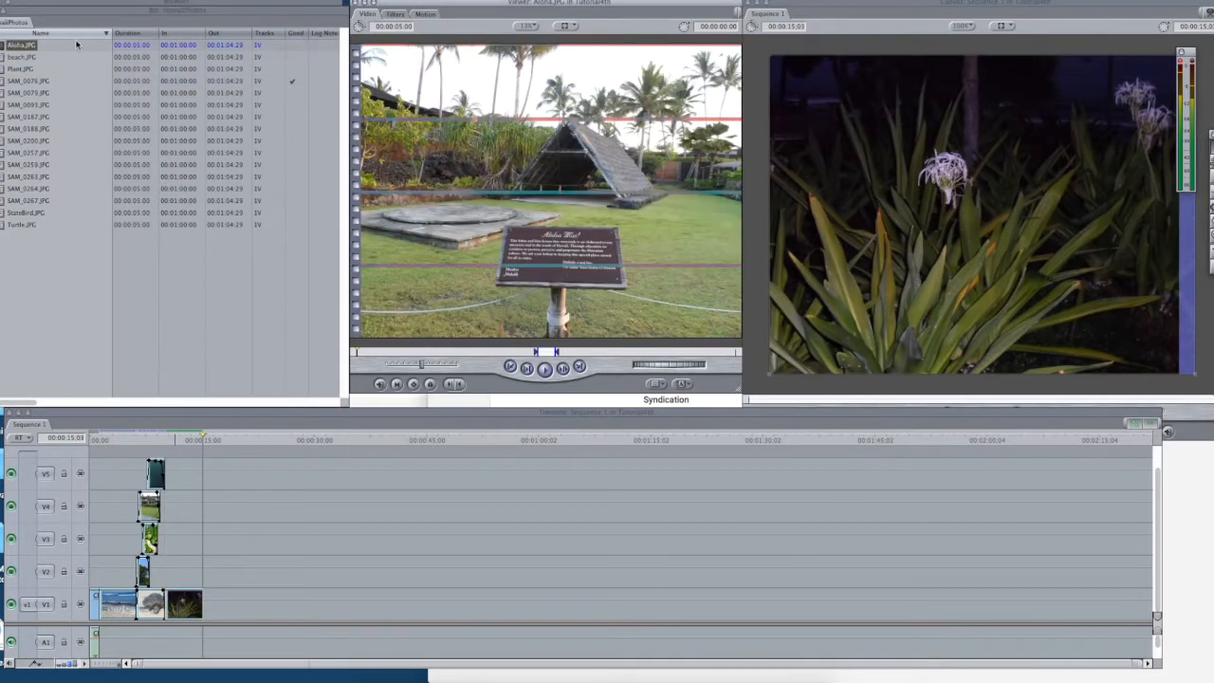
{"action": "left_click_drag", "start_coordinate": [7, 48], "coordinate": [202, 603]}
{"action": "left_click", "coordinate": [4, 68]}
{"action": "double_click", "coordinate": [4, 57]}
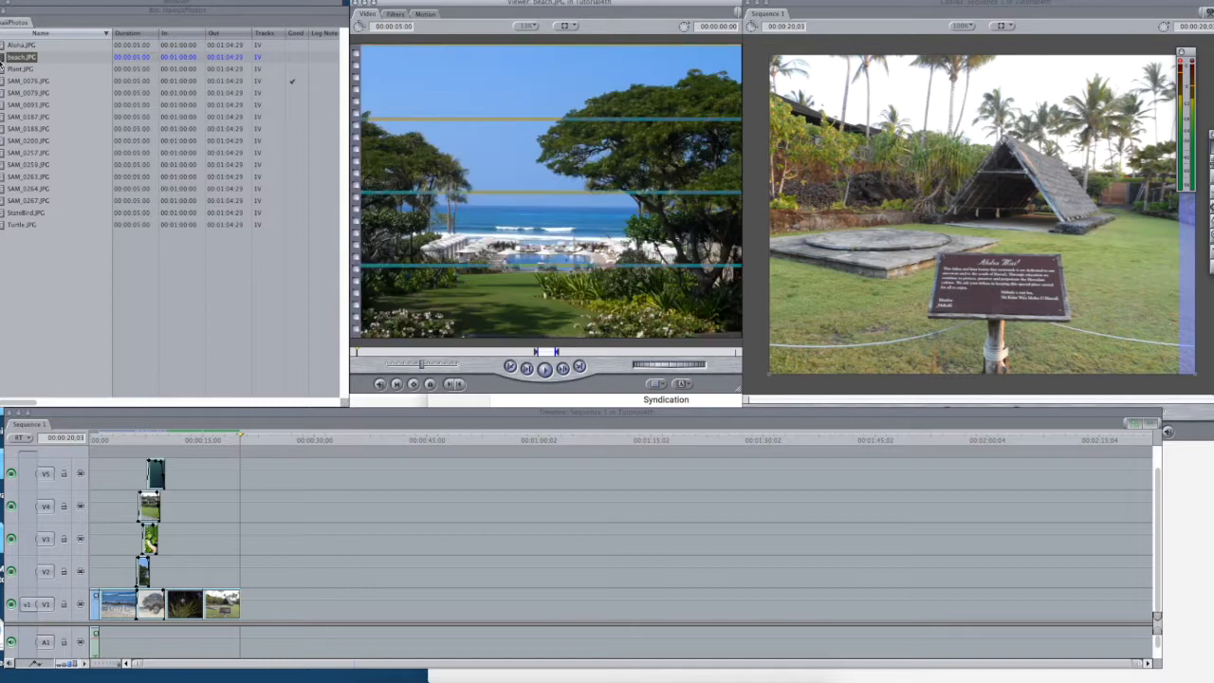
{"action": "left_click_drag", "start_coordinate": [3, 63], "coordinate": [252, 604]}
Place the playhead on the cut between the SAM_0076.JPG and Aloha.JPG clips at 00:00:15;03.
{"action": "left_click_drag", "start_coordinate": [280, 438], "coordinate": [197, 474]}
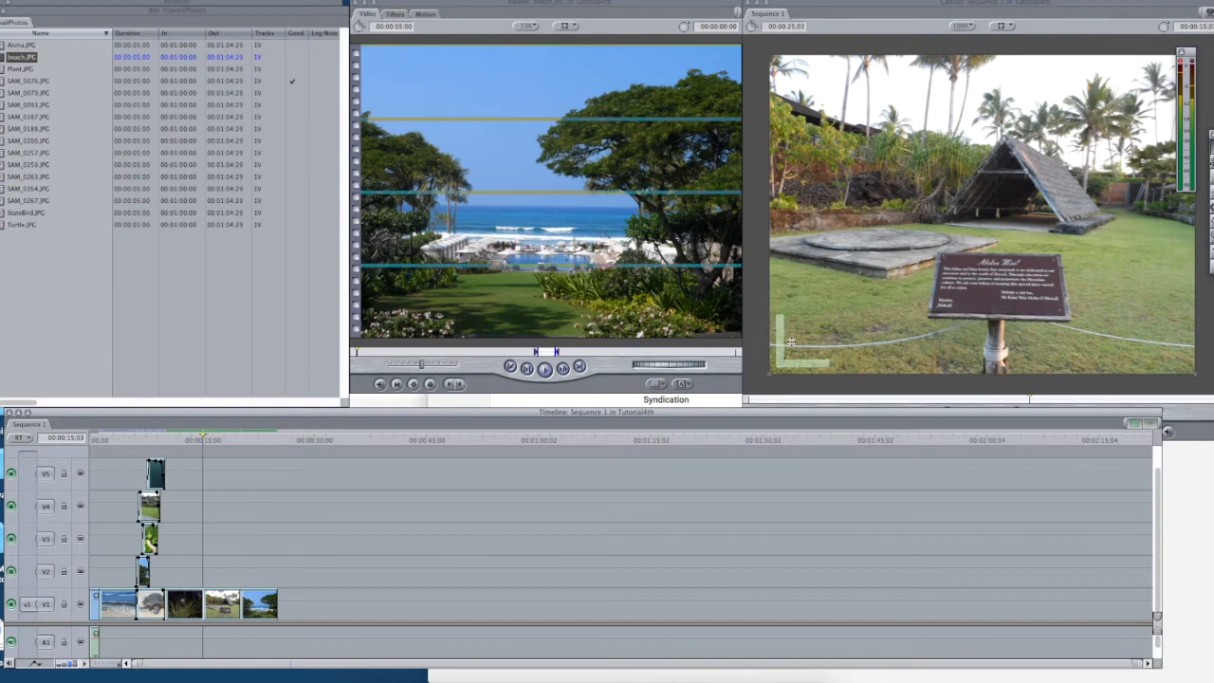
{"action": "left_click_drag", "start_coordinate": [208, 440], "coordinate": [237, 458]}
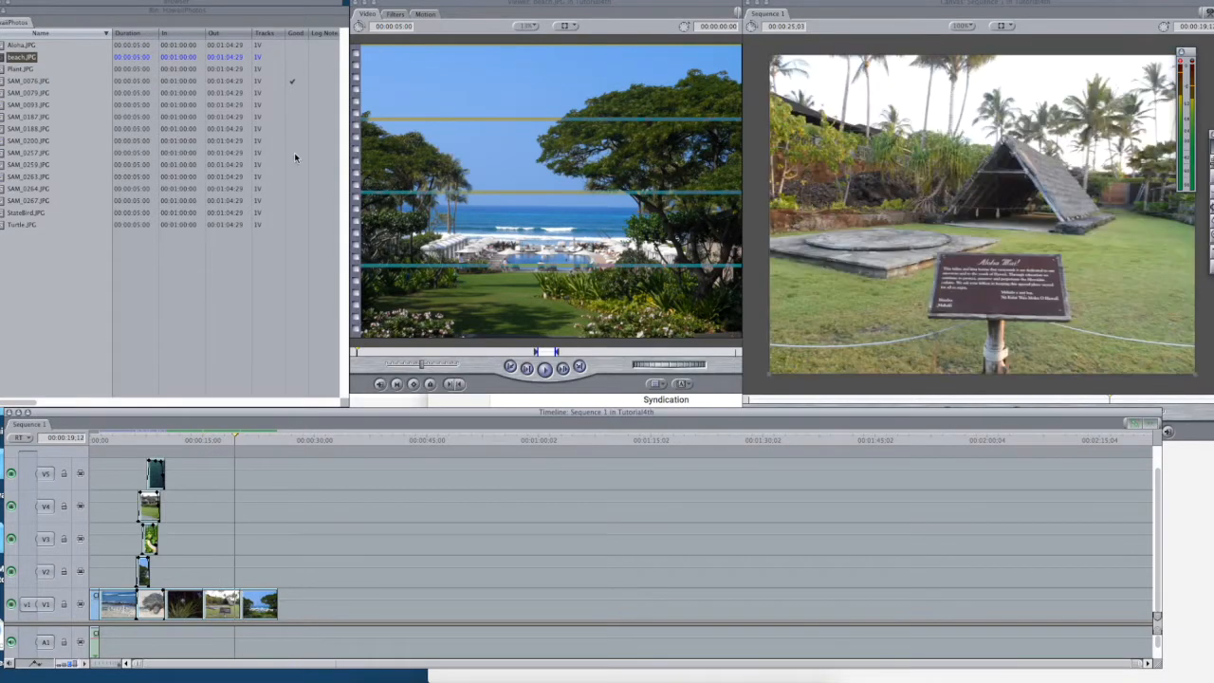
{"action": "left_click", "coordinate": [317, 0]}
{"action": "mouse_move", "coordinate": [338, 8]}
{"action": "mouse_move", "coordinate": [518, 9]}
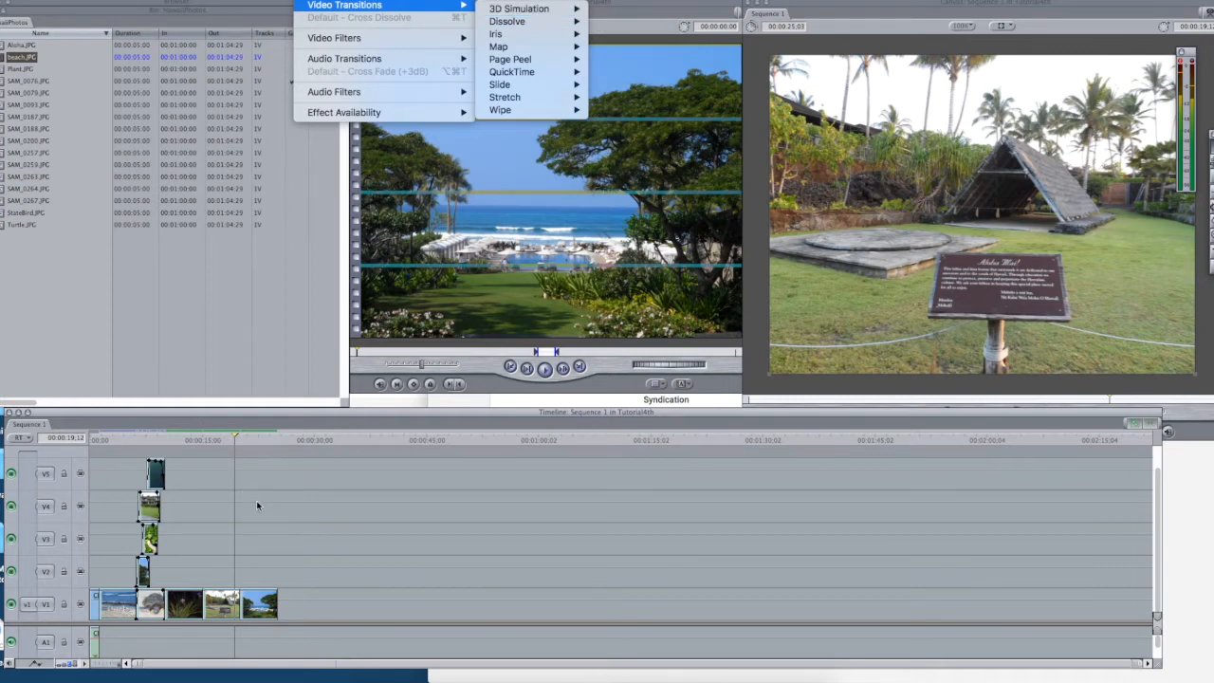
{"action": "left_click", "coordinate": [242, 453]}
{"action": "left_click_drag", "start_coordinate": [236, 439], "coordinate": [202, 439]}
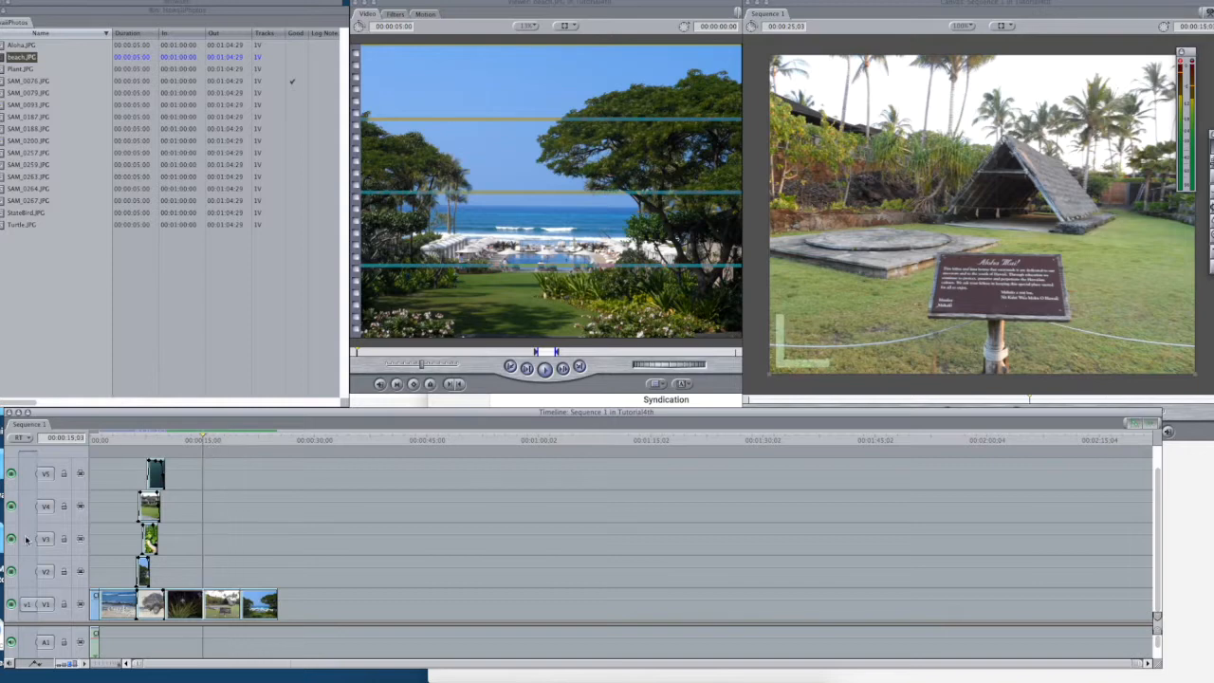
{"action": "left_click", "coordinate": [321, 1]}
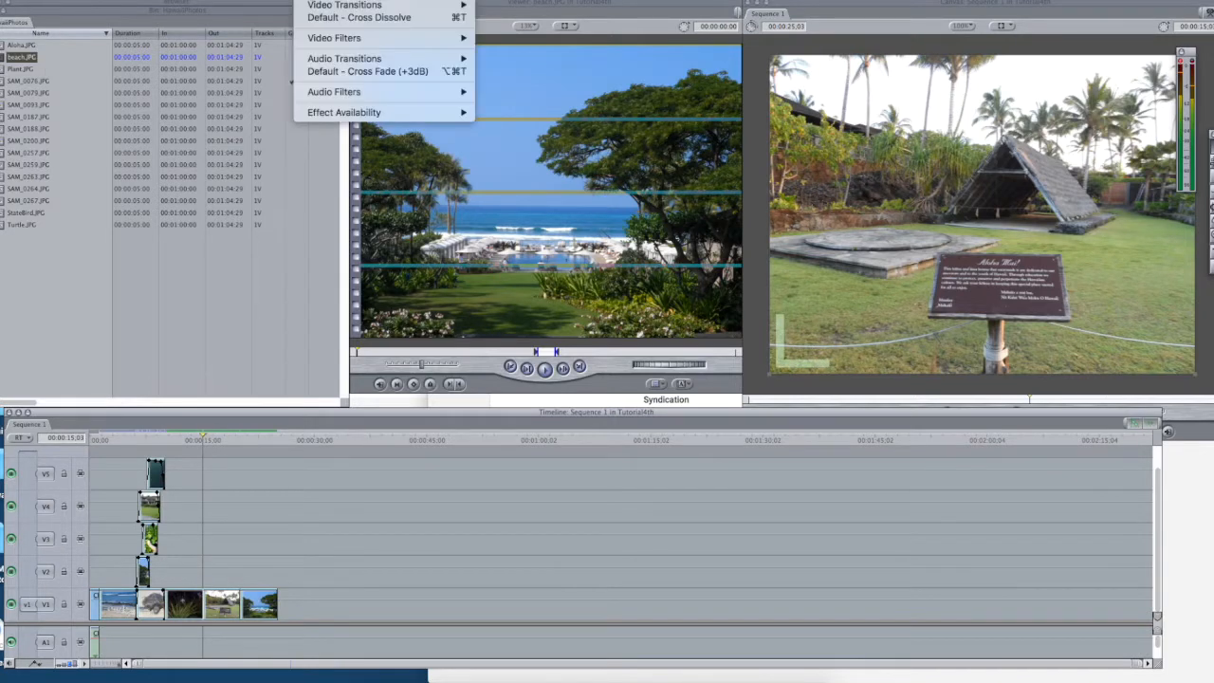
{"action": "mouse_move", "coordinate": [361, 5]}
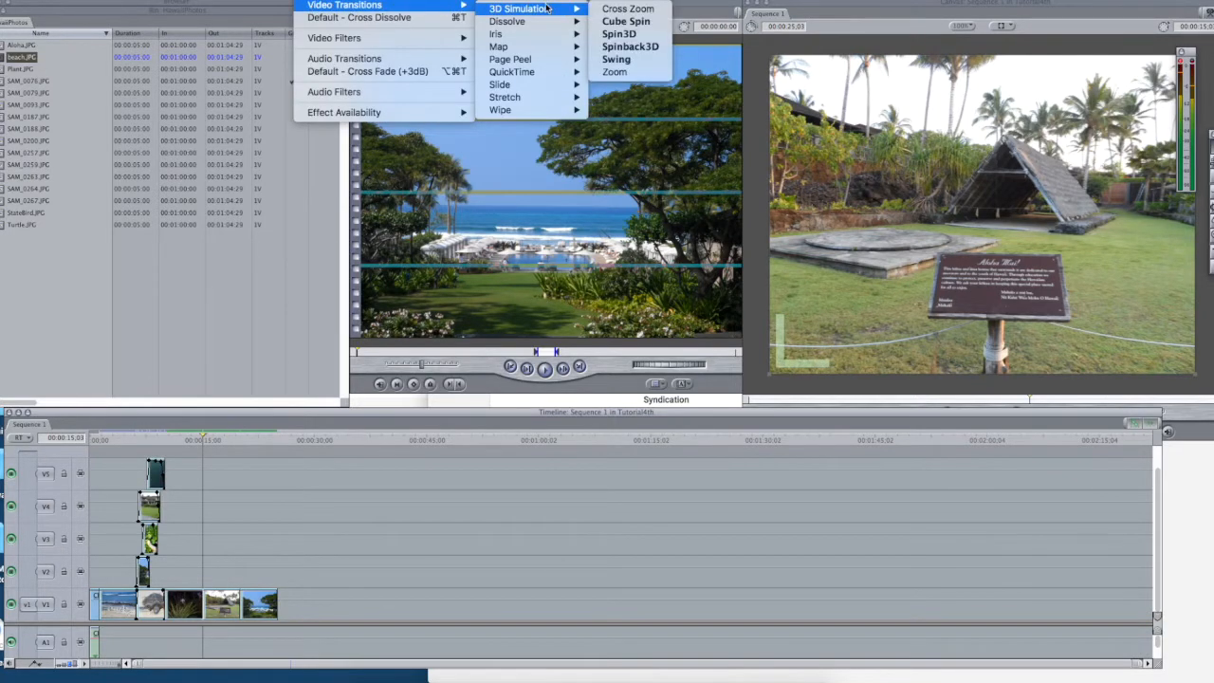
{"action": "left_click", "coordinate": [345, 149]}
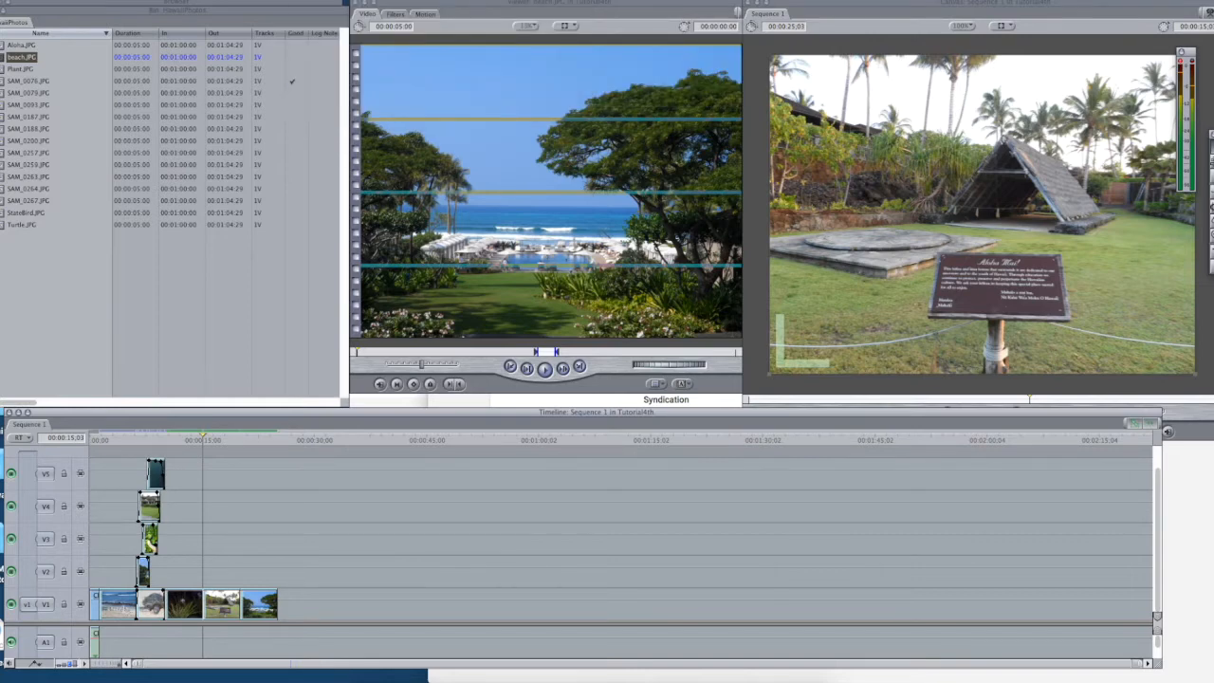
{"action": "left_click", "coordinate": [321, 1]}
{"action": "mouse_move", "coordinate": [361, 5]}
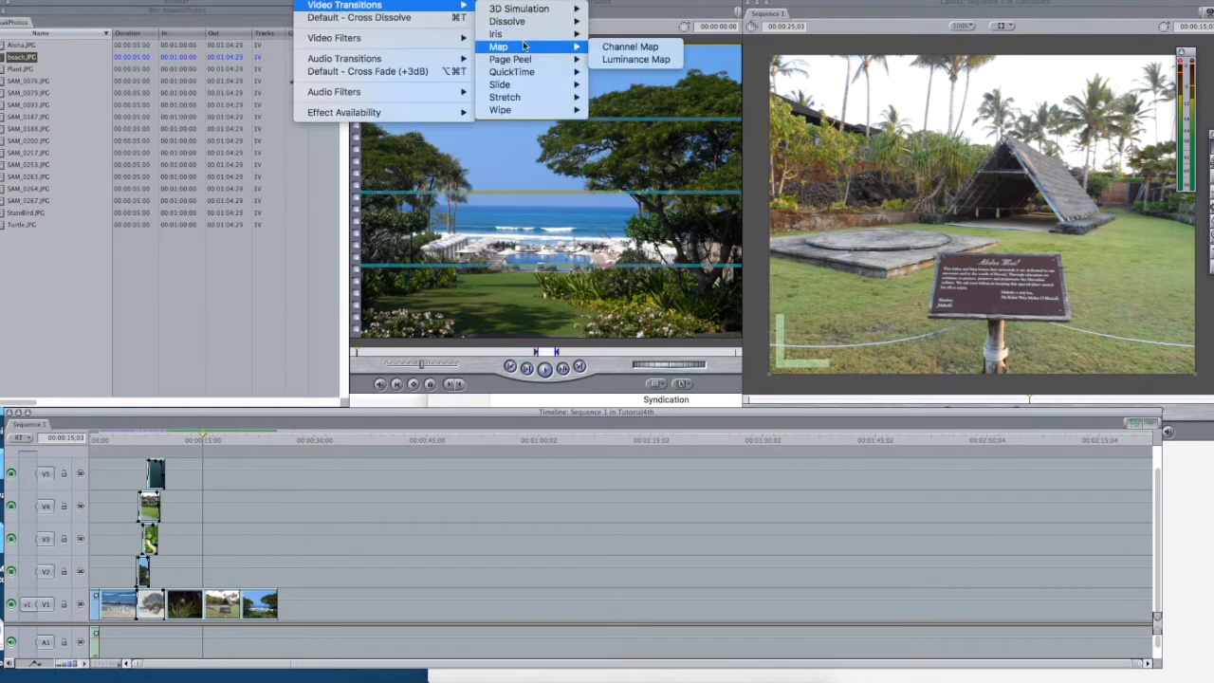
{"action": "mouse_move", "coordinate": [524, 42]}
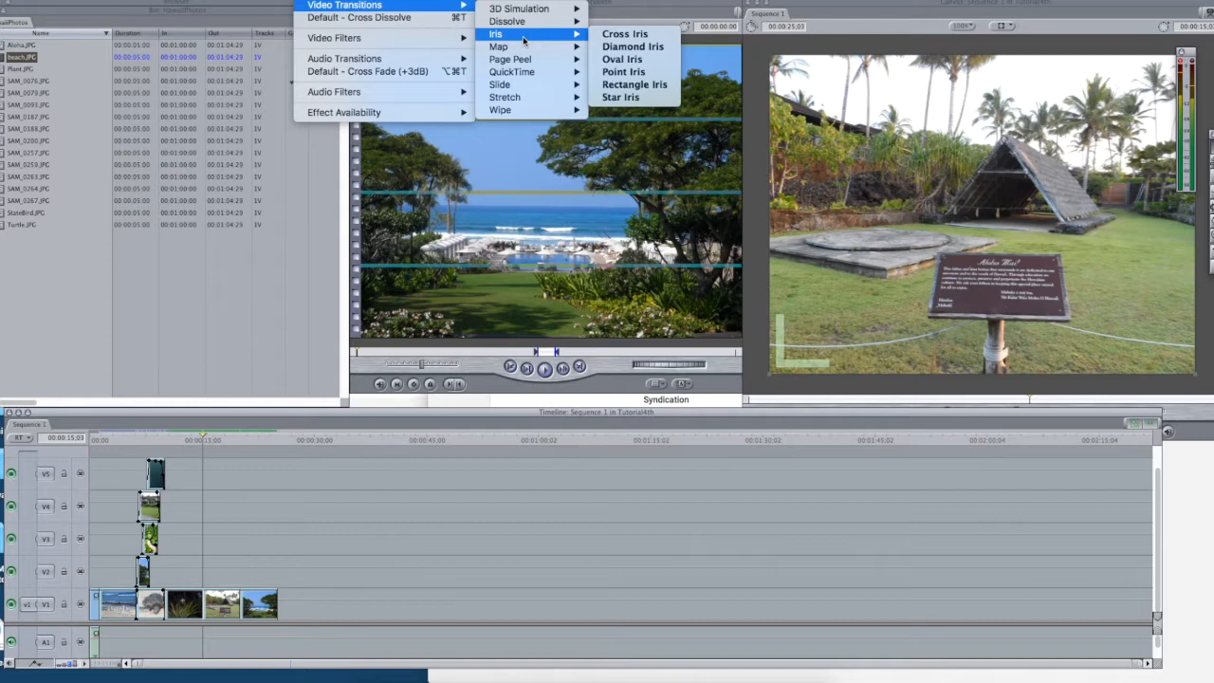
{"action": "left_click", "coordinate": [576, 40]}
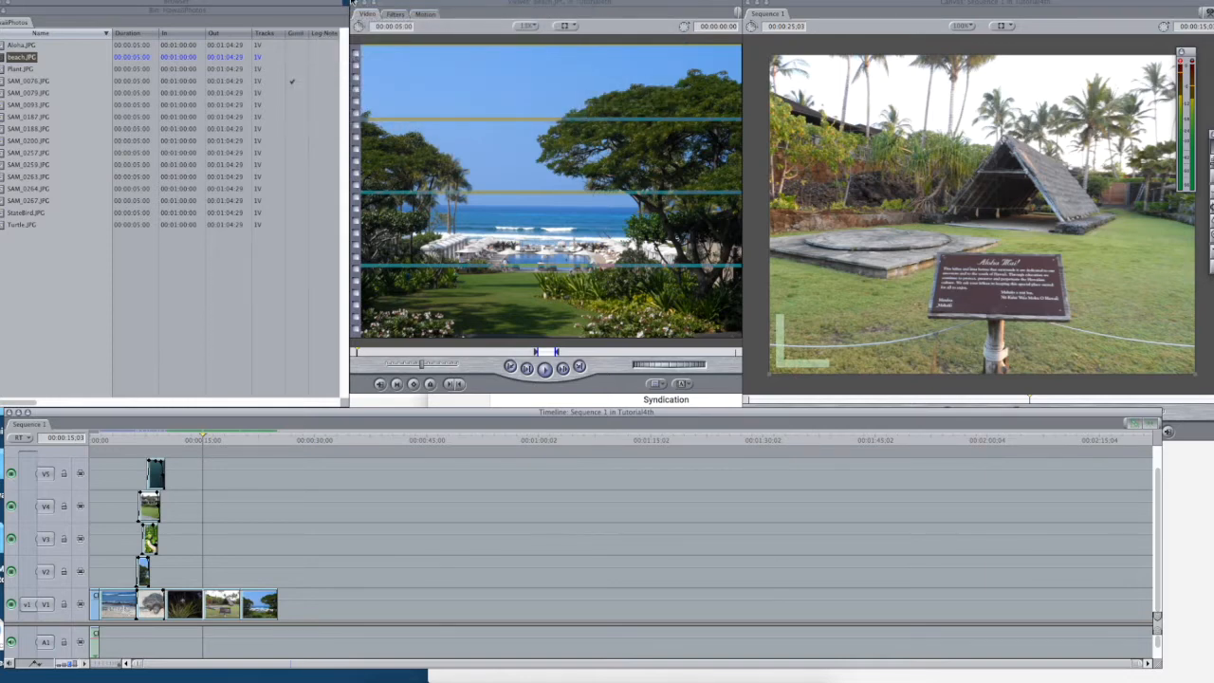
Add a Cross Dissolve video transition at the cut between the SAM_0076.JPG and Aloha.JPG clips.
{"action": "left_click", "coordinate": [321, 1]}
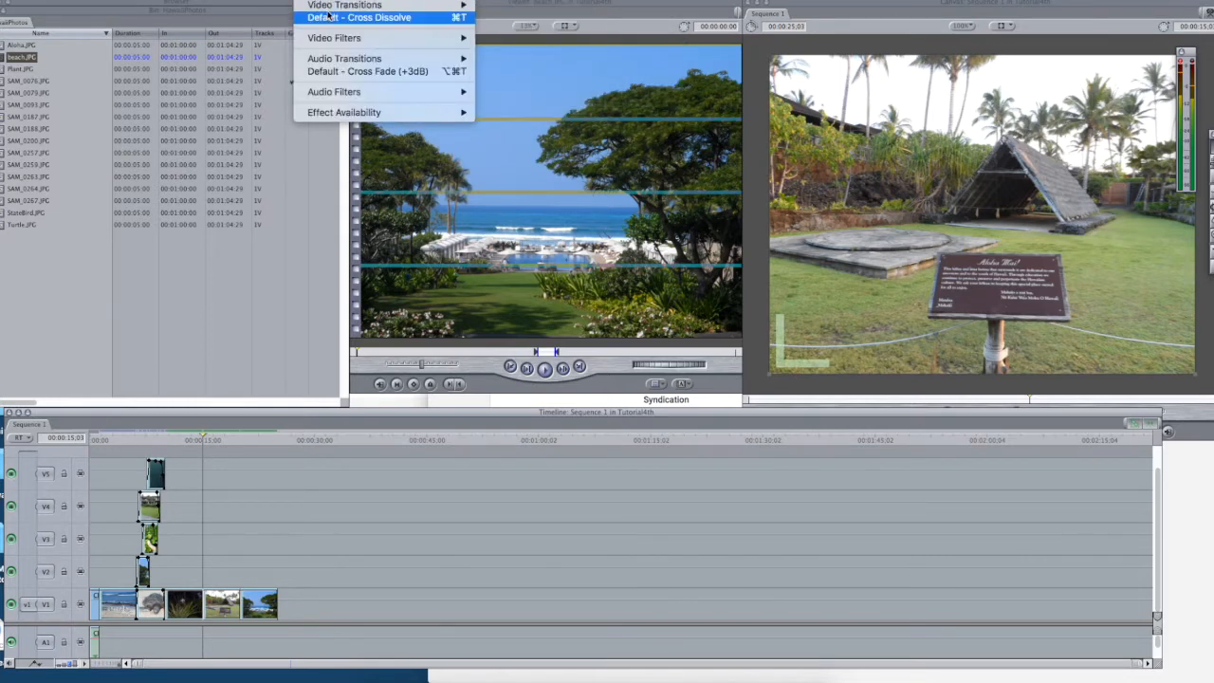
{"action": "mouse_move", "coordinate": [330, 6]}
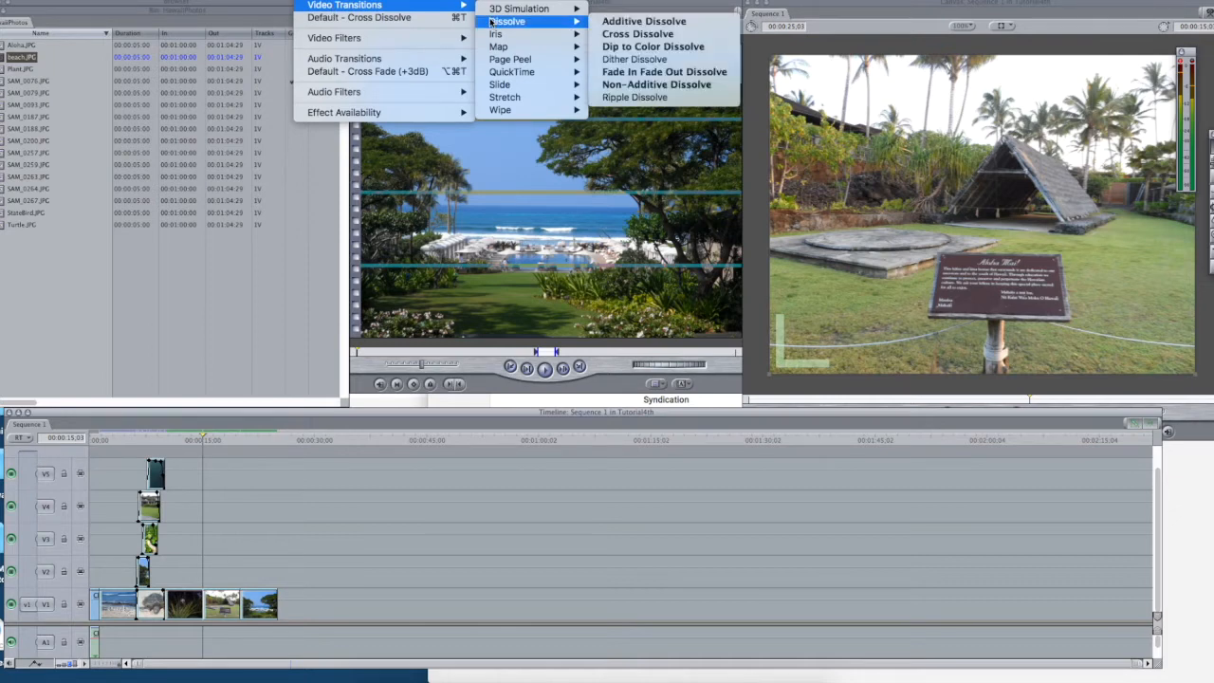
{"action": "left_click", "coordinate": [637, 34]}
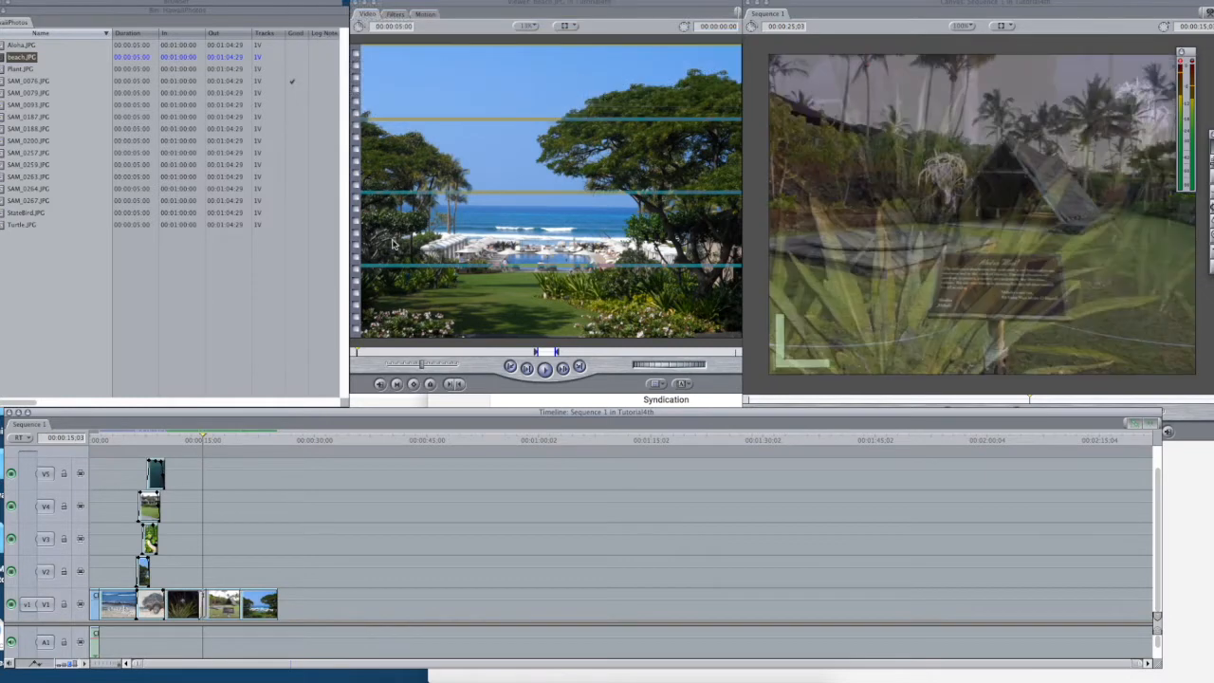
Add a Cross Iris video transition at the cut between the Aloha.JPG and beach.JPG clips.
{"action": "left_click_drag", "start_coordinate": [203, 440], "coordinate": [239, 438]}
{"action": "left_click", "coordinate": [313, 1]}
{"action": "mouse_move", "coordinate": [313, 10]}
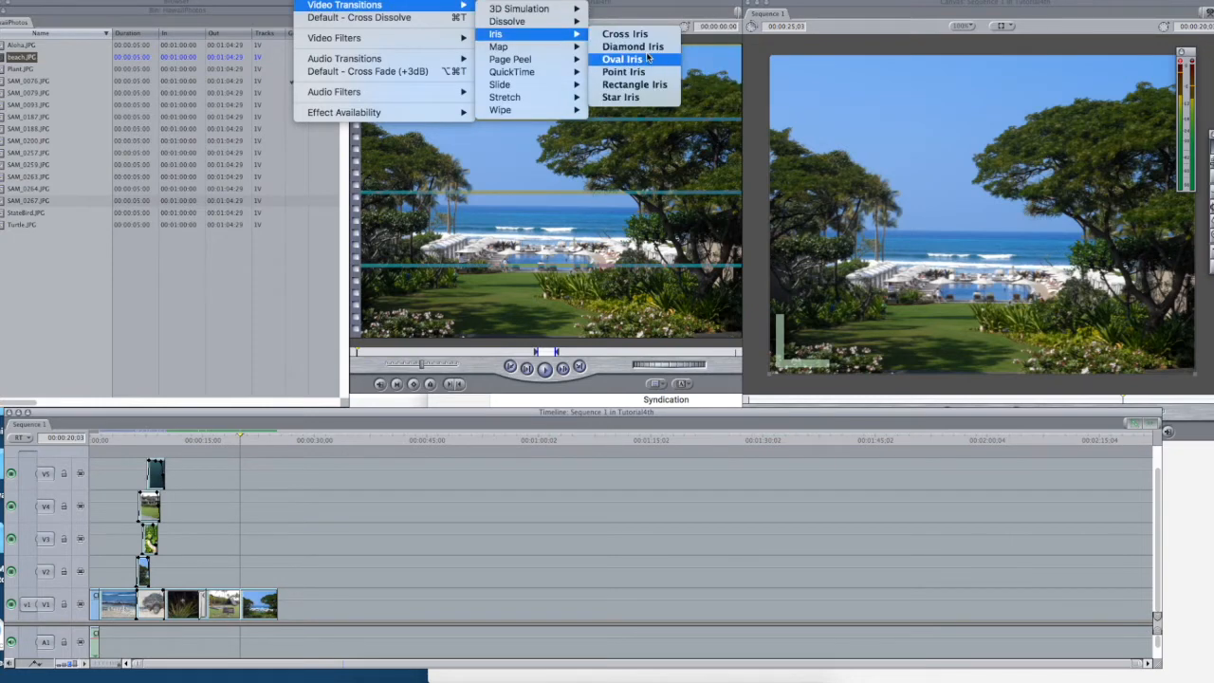
{"action": "left_click", "coordinate": [628, 34]}
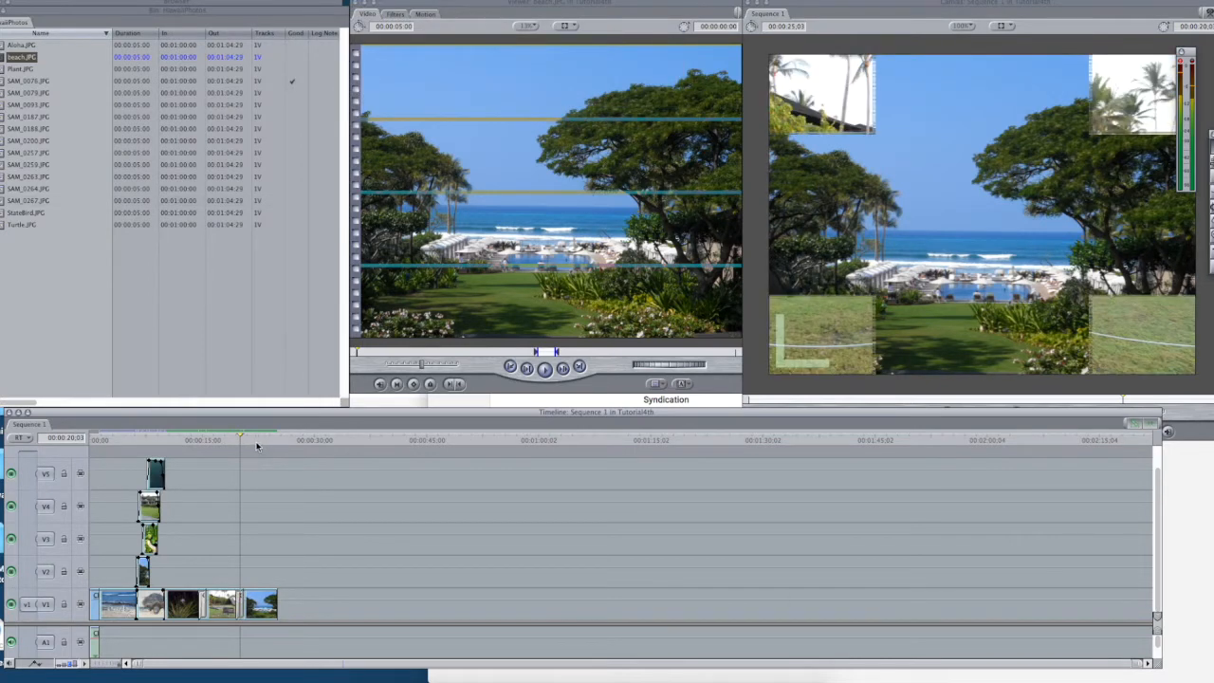
Play the sequence from just before the Cross Dissolve through the Cross Iris to preview both transitions.
{"action": "left_click", "coordinate": [195, 439]}
{"action": "key", "text": "space"}
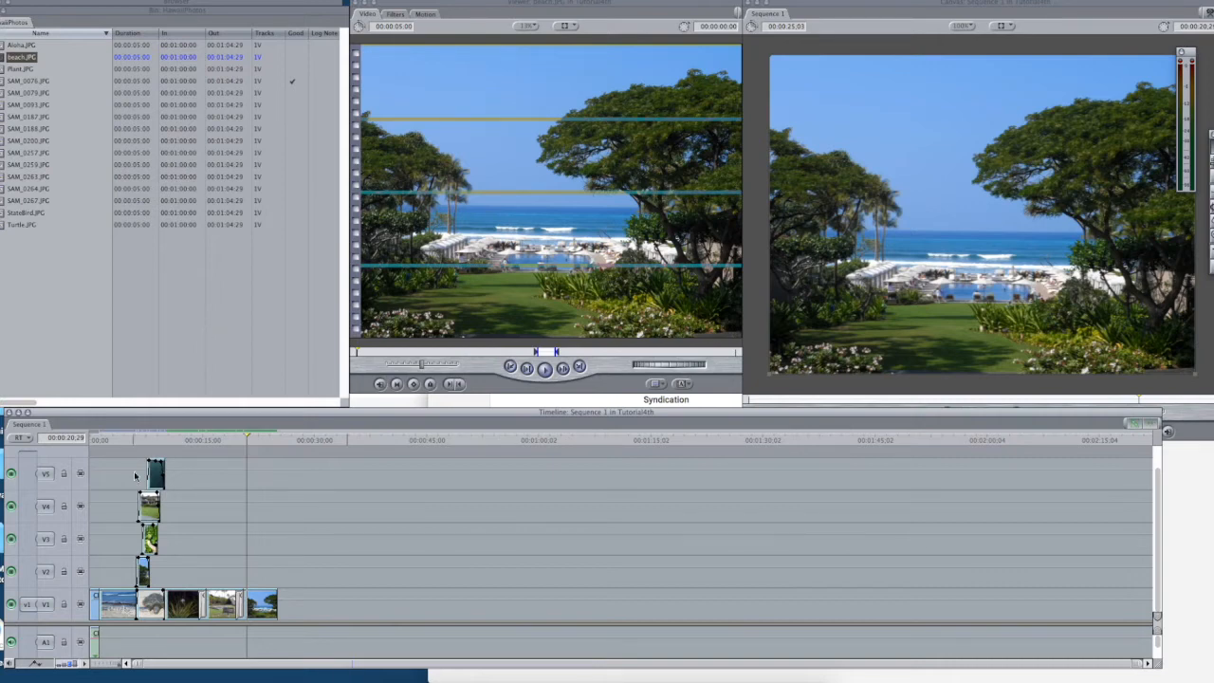
Load the SAM_0076.JPG clip from the timeline into the Viewer and apply the Color Corrector video filter to it.
{"action": "left_click_drag", "start_coordinate": [254, 443], "coordinate": [181, 460]}
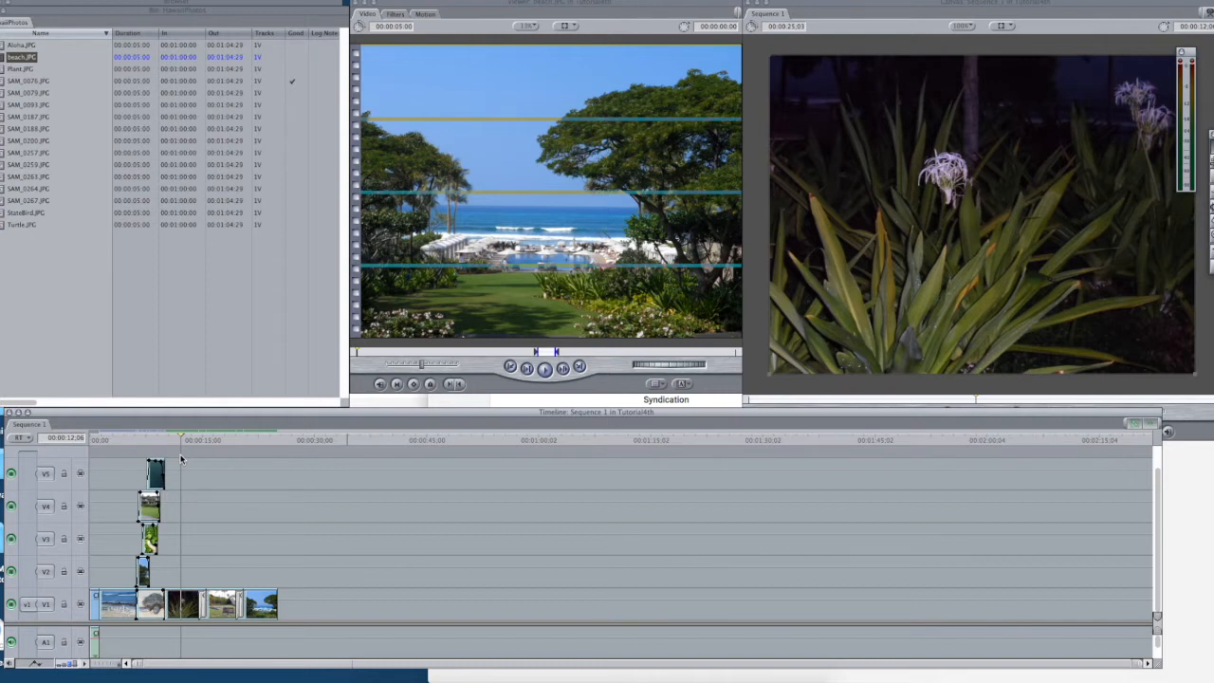
{"action": "left_click", "coordinate": [177, 603]}
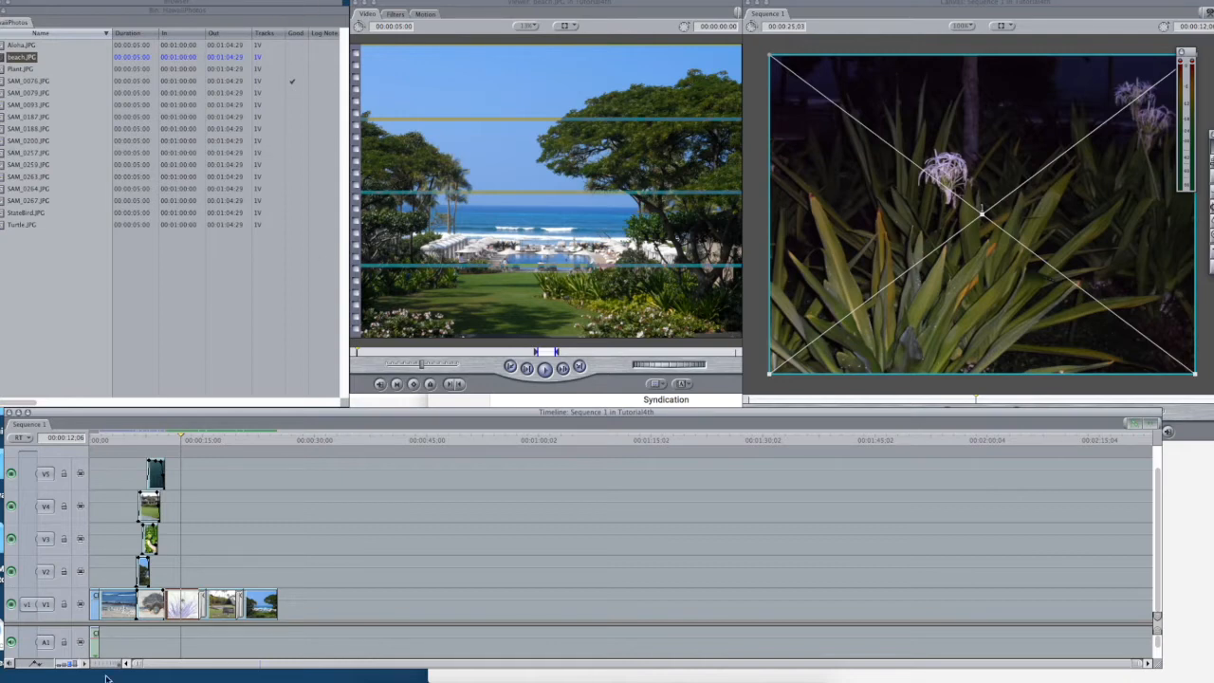
{"action": "double_click", "coordinate": [192, 607]}
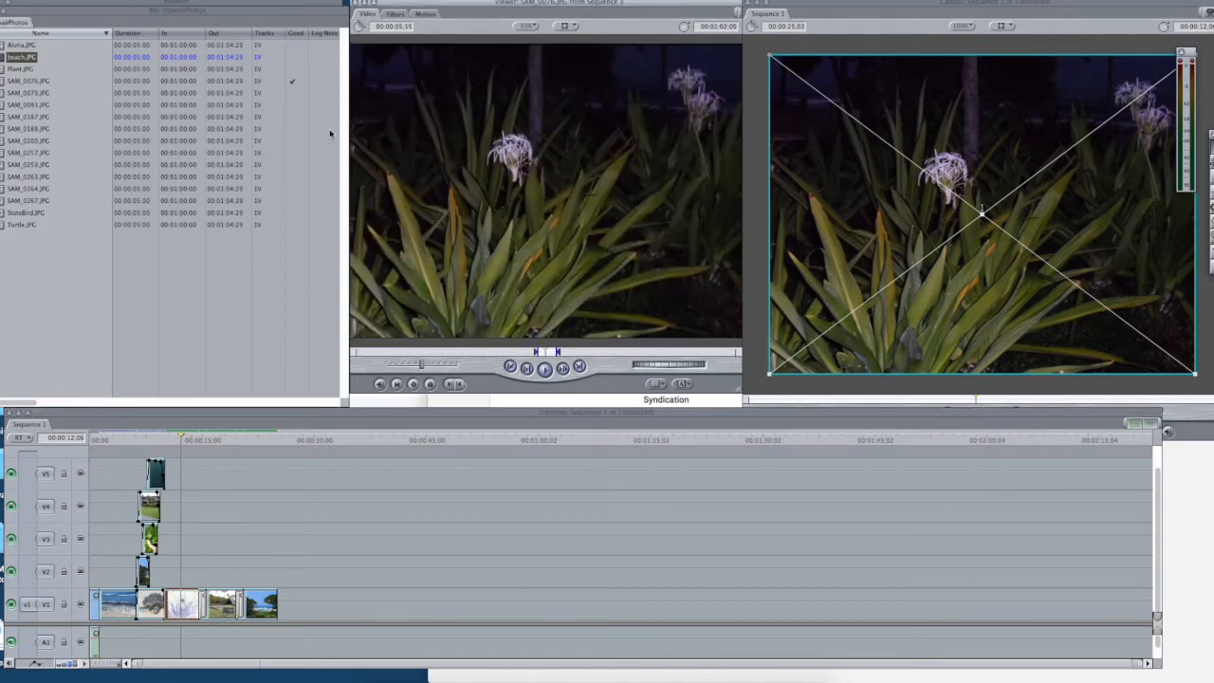
{"action": "left_click", "coordinate": [321, 1]}
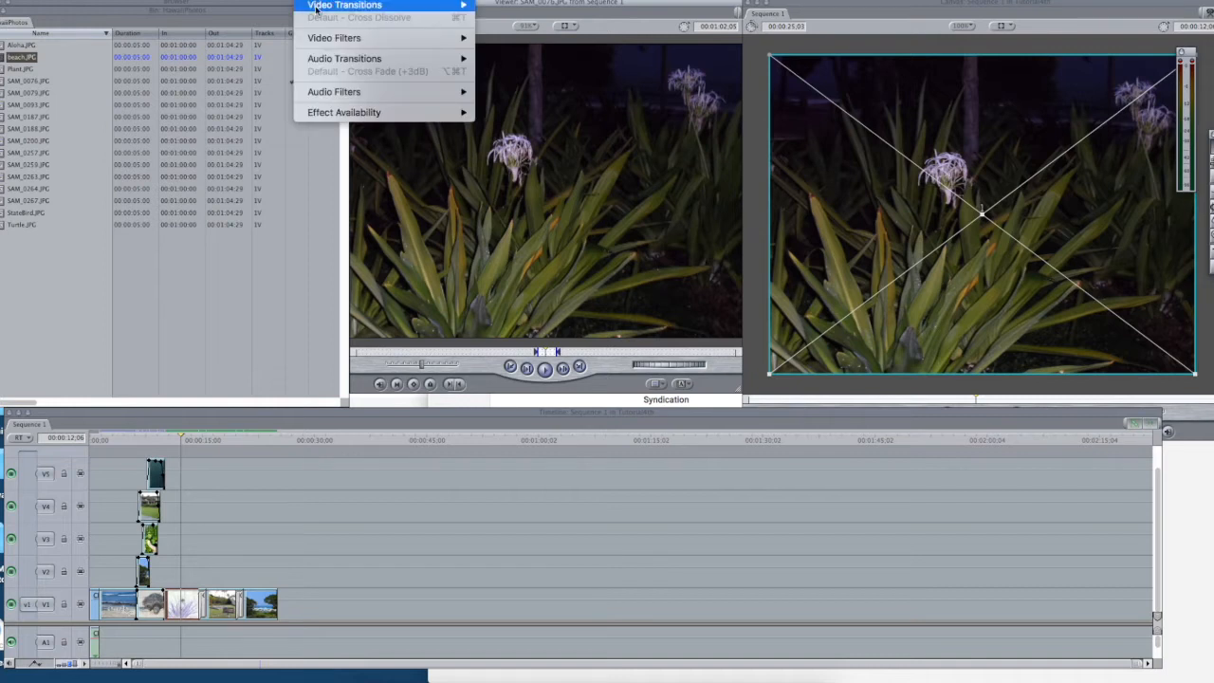
{"action": "mouse_move", "coordinate": [326, 38]}
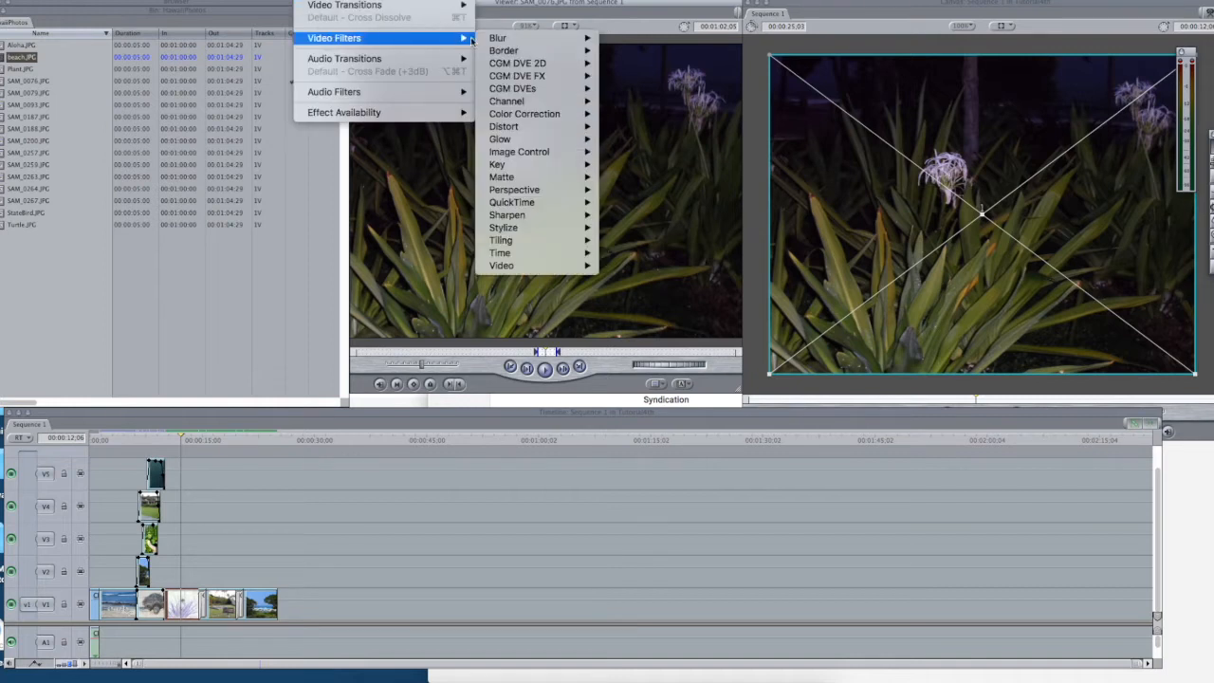
{"action": "mouse_move", "coordinate": [489, 118]}
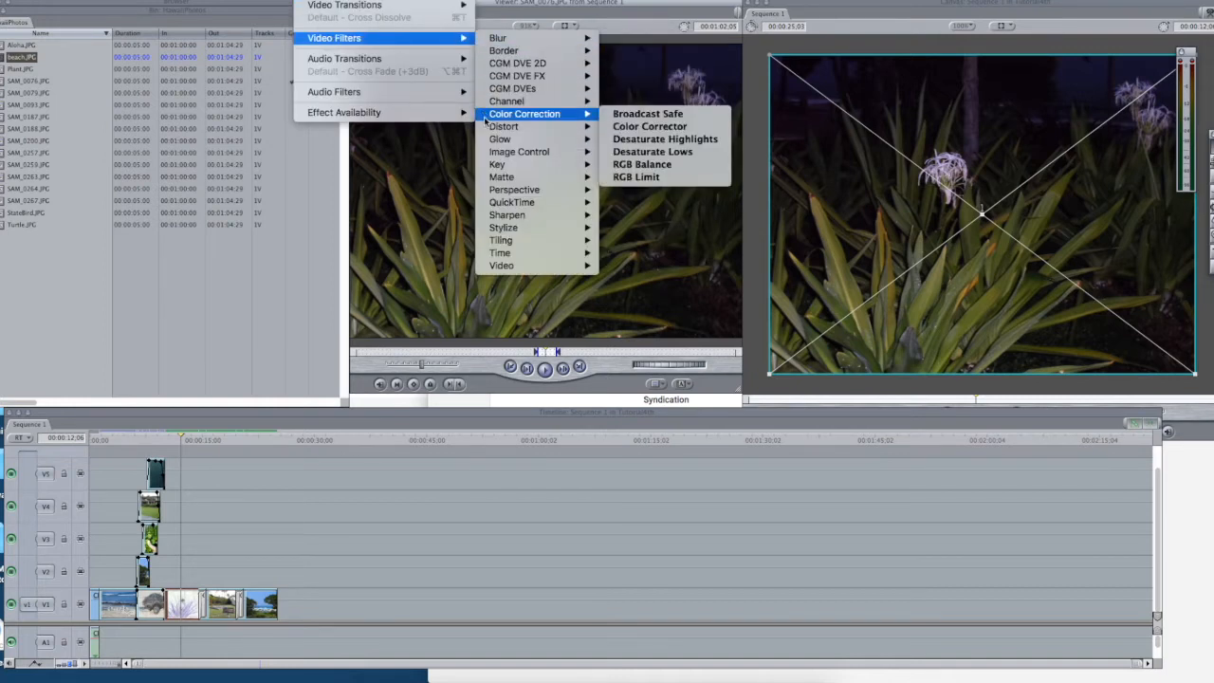
{"action": "left_click", "coordinate": [672, 134]}
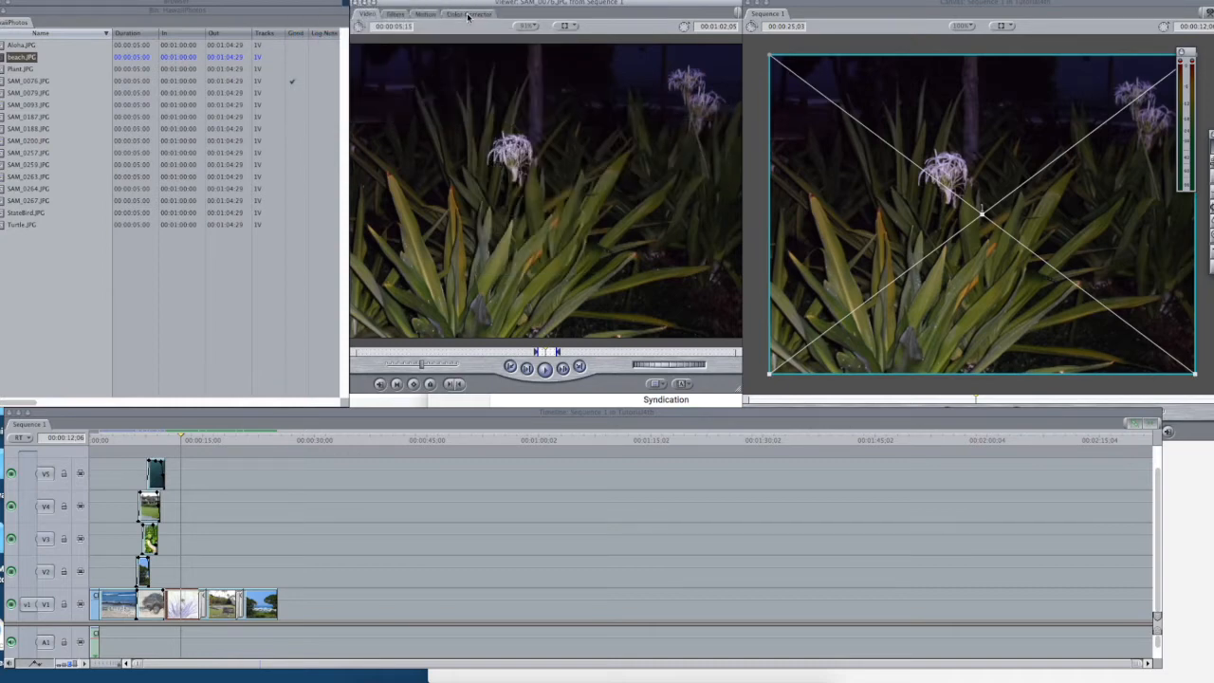
In the Color Corrector, shift SAM_0076.JPG's hue to about 116, pull the balance toward green, raise whites to 316, and lower mids to 92 and blacks to -12.
{"action": "left_click", "coordinate": [468, 15]}
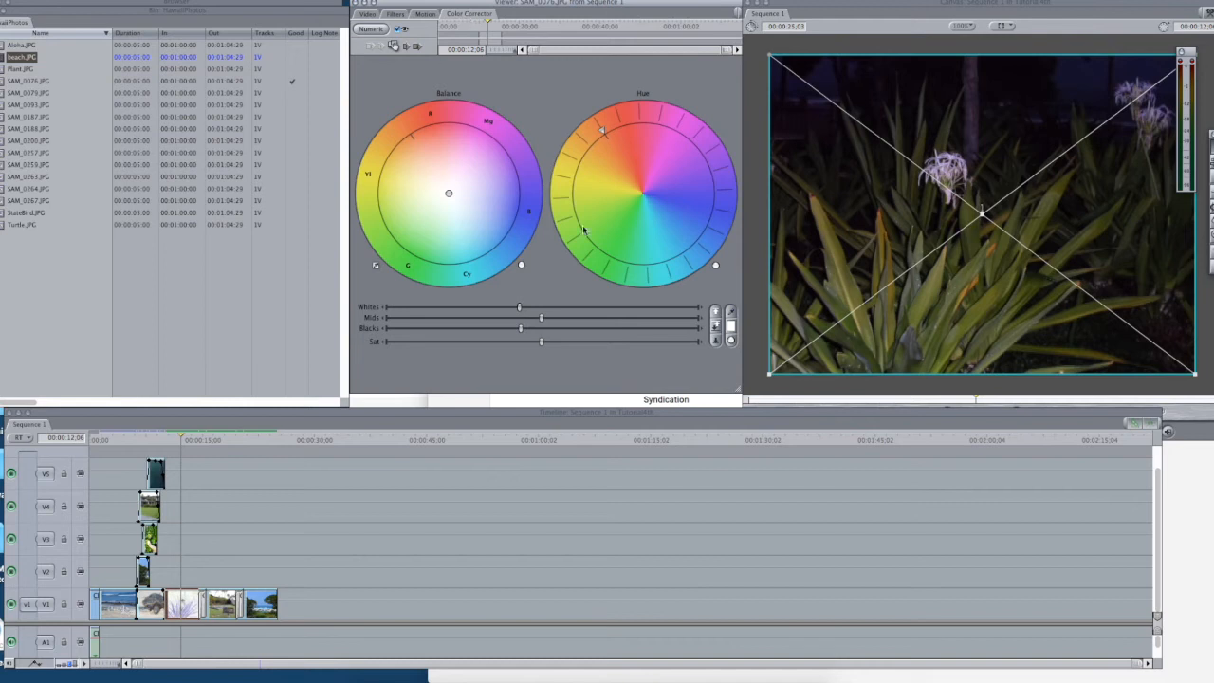
{"action": "left_click_drag", "start_coordinate": [601, 130], "coordinate": [659, 234]}
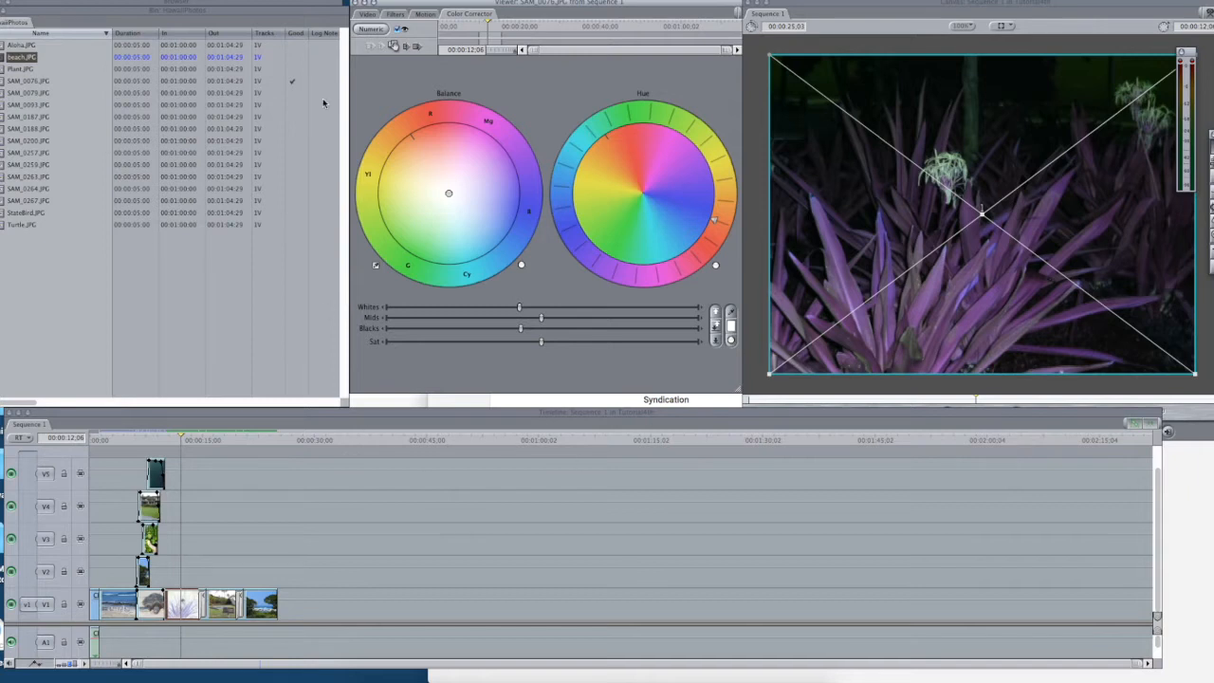
{"action": "left_click_drag", "start_coordinate": [715, 220], "coordinate": [711, 155]}
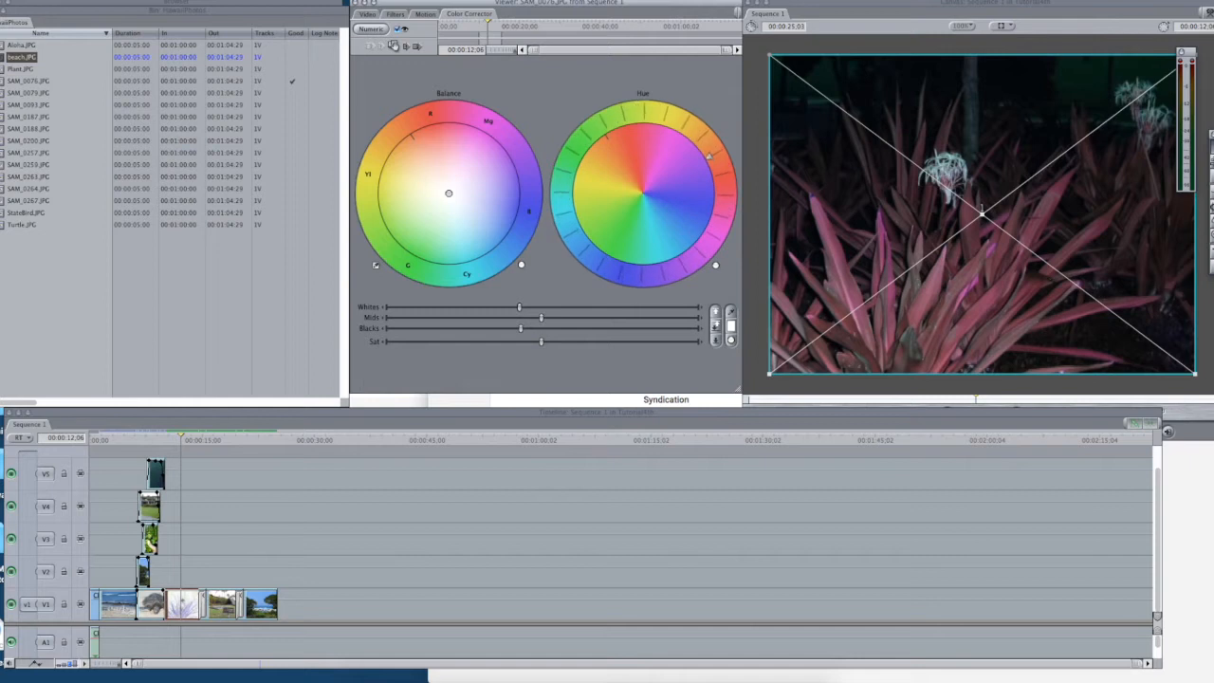
{"action": "left_click_drag", "start_coordinate": [461, 204], "coordinate": [433, 209]}
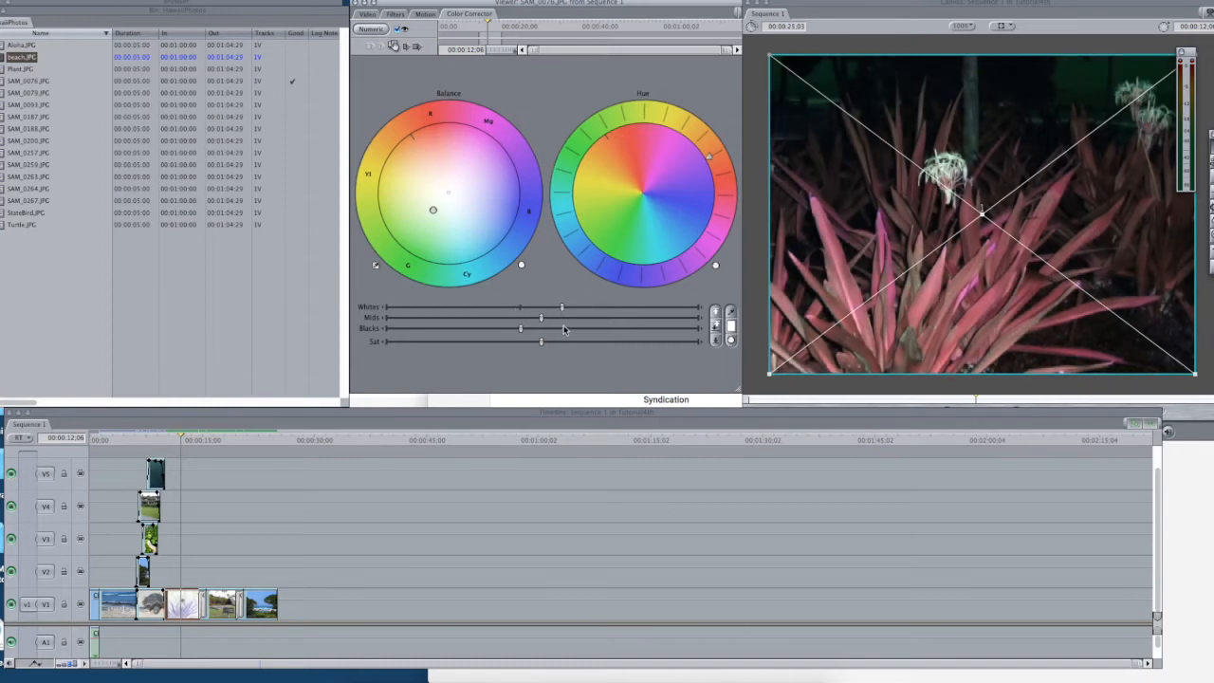
{"action": "left_click_drag", "start_coordinate": [540, 319], "coordinate": [510, 329]}
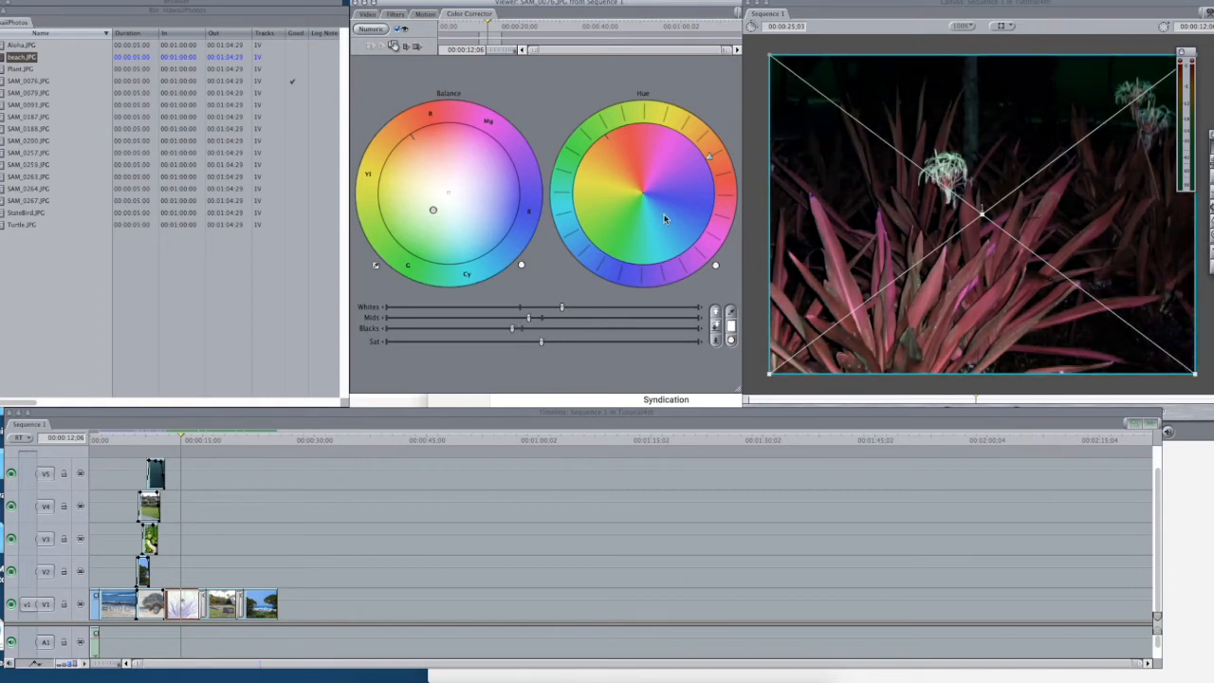
{"action": "left_click_drag", "start_coordinate": [662, 138], "coordinate": [719, 184]}
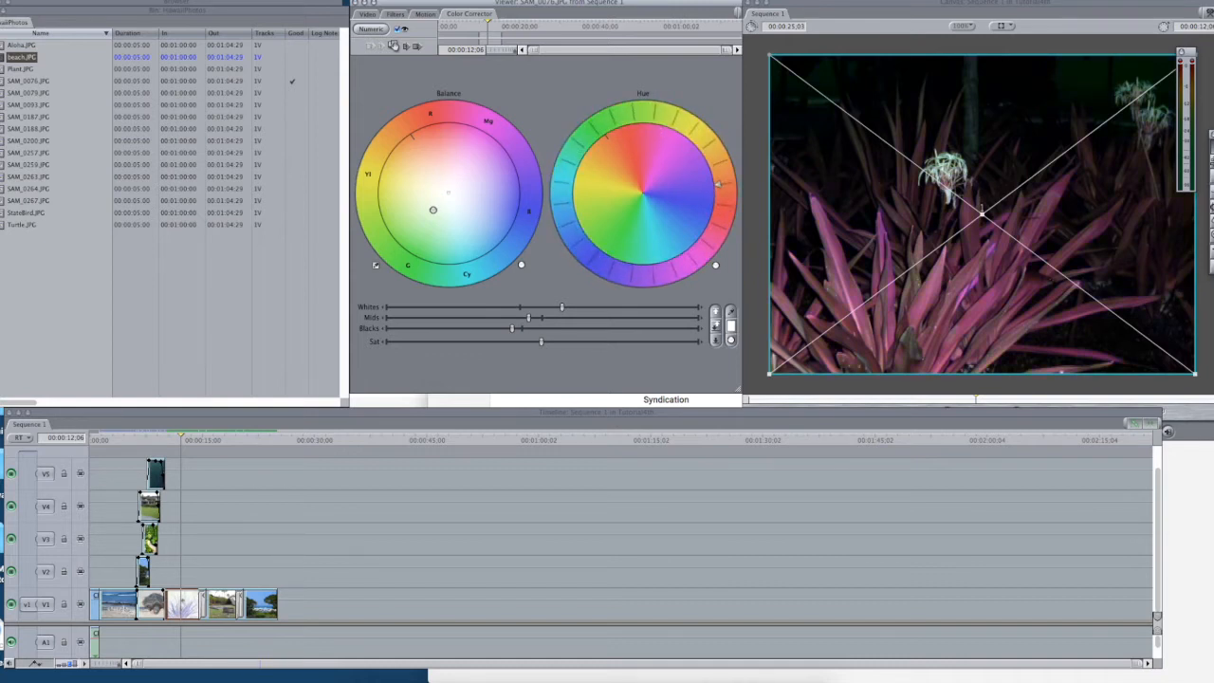
In the Color Corrector's numeric parameters, set balance Angle to -32, Chroma Center to -203, Chroma Width to 285 and Chroma Softness to 152.
{"action": "left_click", "coordinate": [395, 16]}
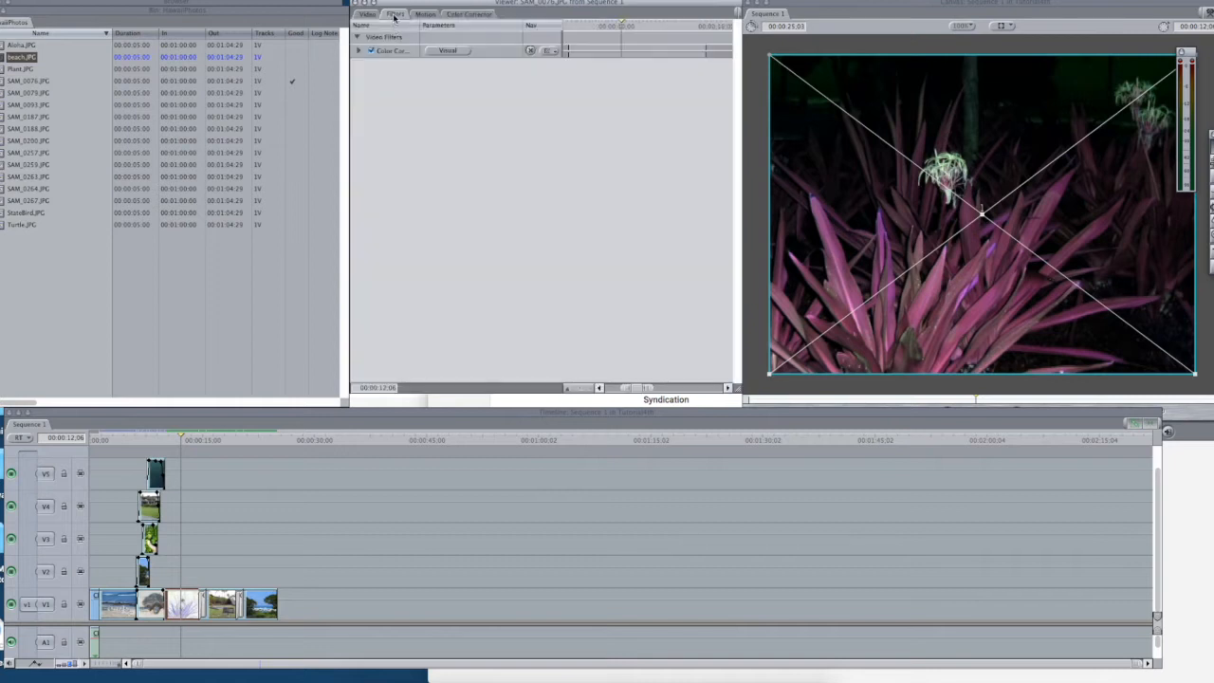
{"action": "left_click", "coordinate": [358, 51]}
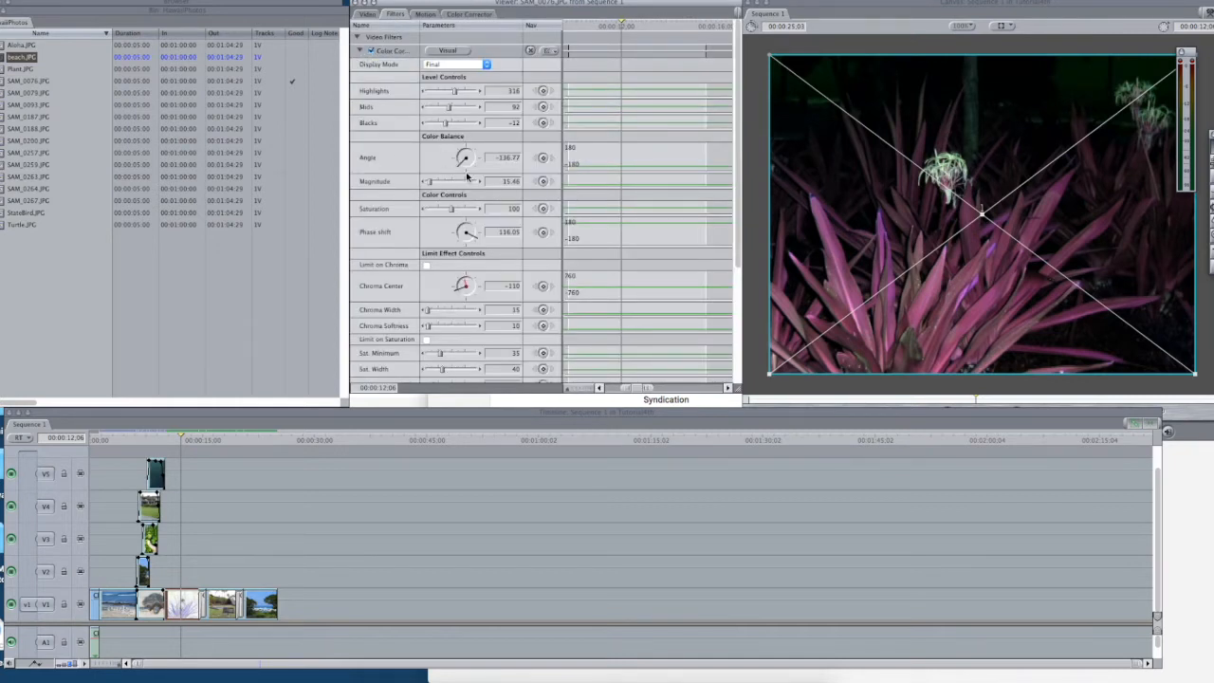
{"action": "left_click_drag", "start_coordinate": [461, 167], "coordinate": [456, 141]}
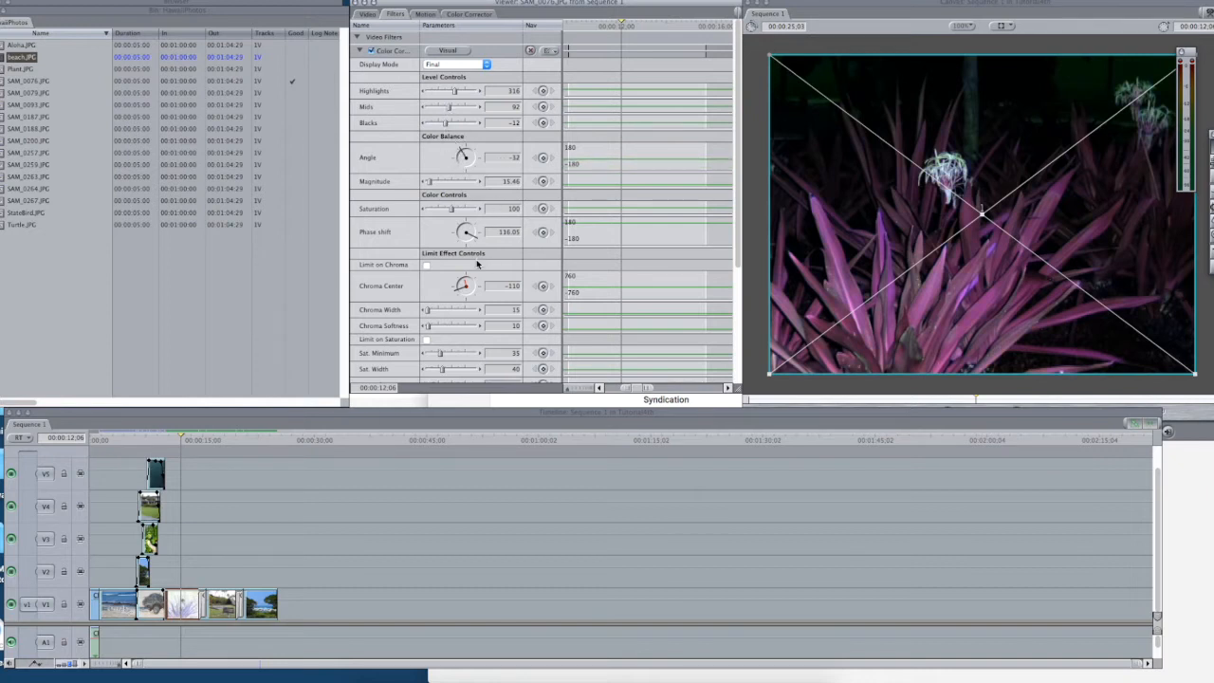
{"action": "left_click_drag", "start_coordinate": [457, 290], "coordinate": [477, 310]}
{"action": "left_click_drag", "start_coordinate": [428, 311], "coordinate": [469, 327]}
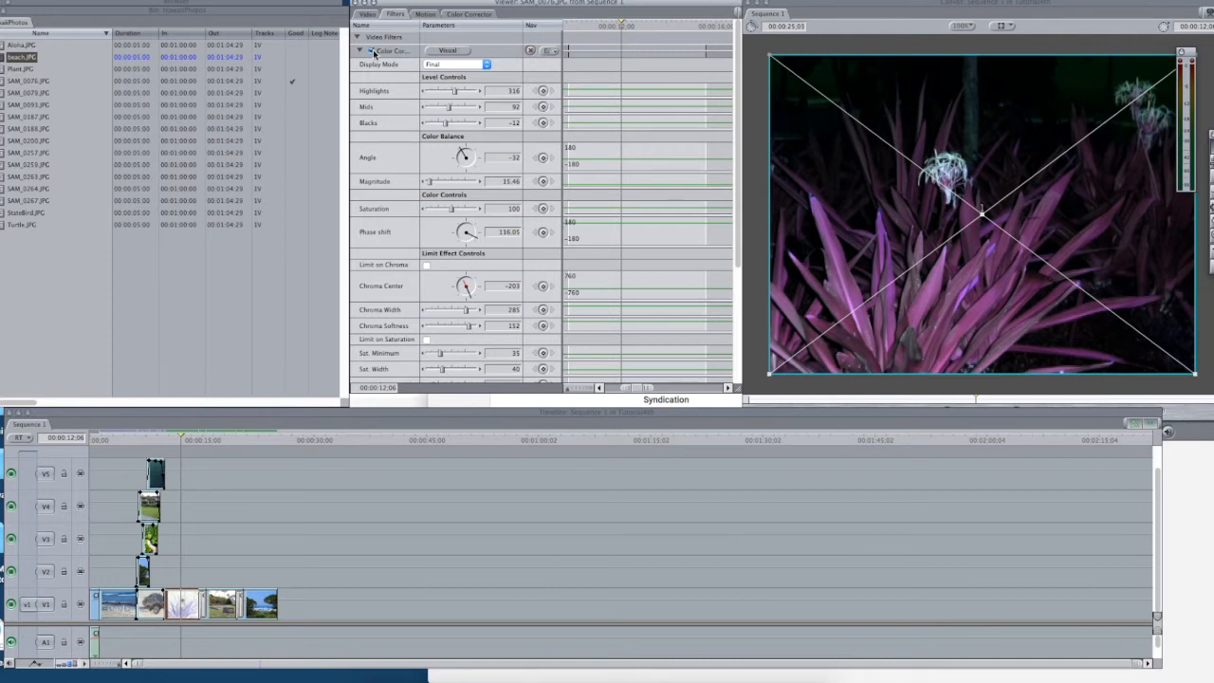
Toggle the Color Corrector off and back on to compare the result, and view the corrected clip's image in the Viewer.
{"action": "left_click", "coordinate": [373, 52]}
{"action": "left_click", "coordinate": [372, 52]}
{"action": "left_click", "coordinate": [364, 15]}
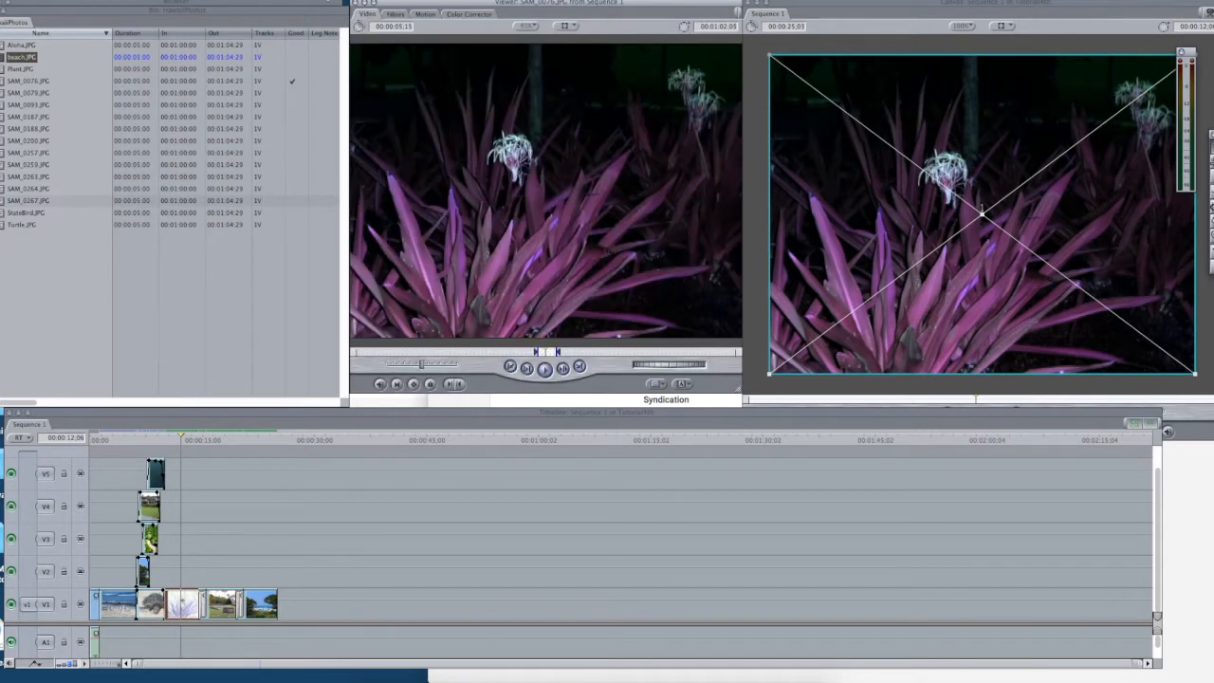
Apply the Dazzle glow video filter to the SAM_0076.JPG clip.
{"action": "left_click", "coordinate": [318, 1]}
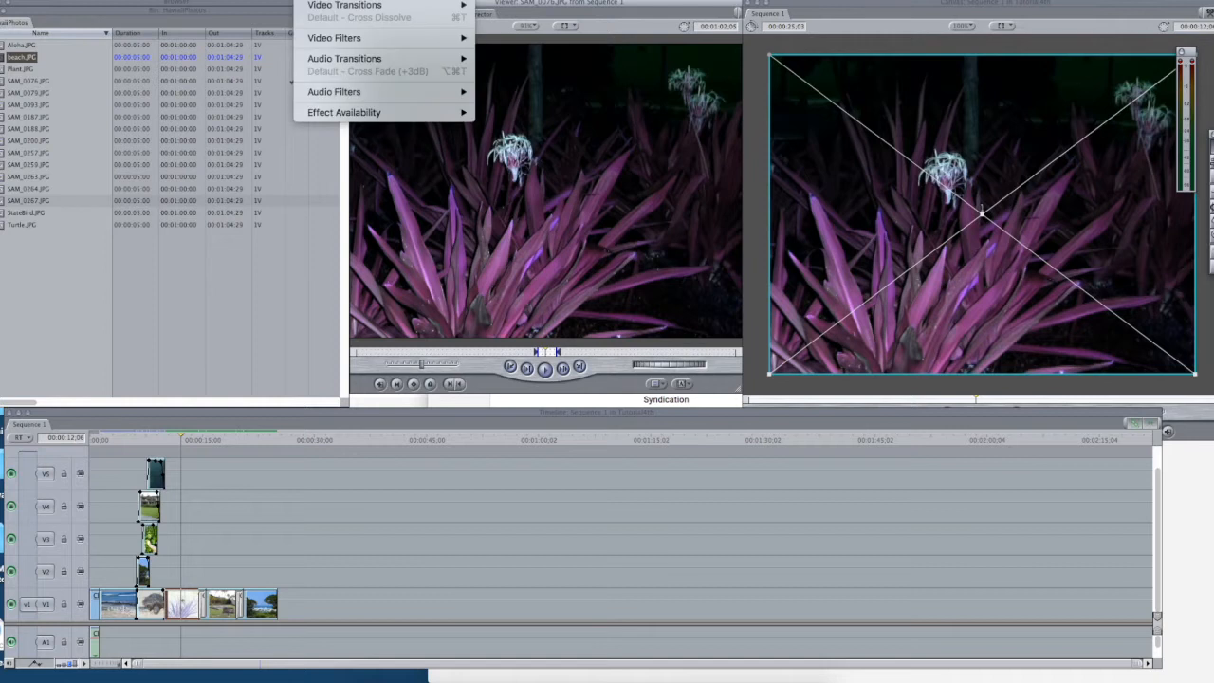
{"action": "mouse_move", "coordinate": [320, 38]}
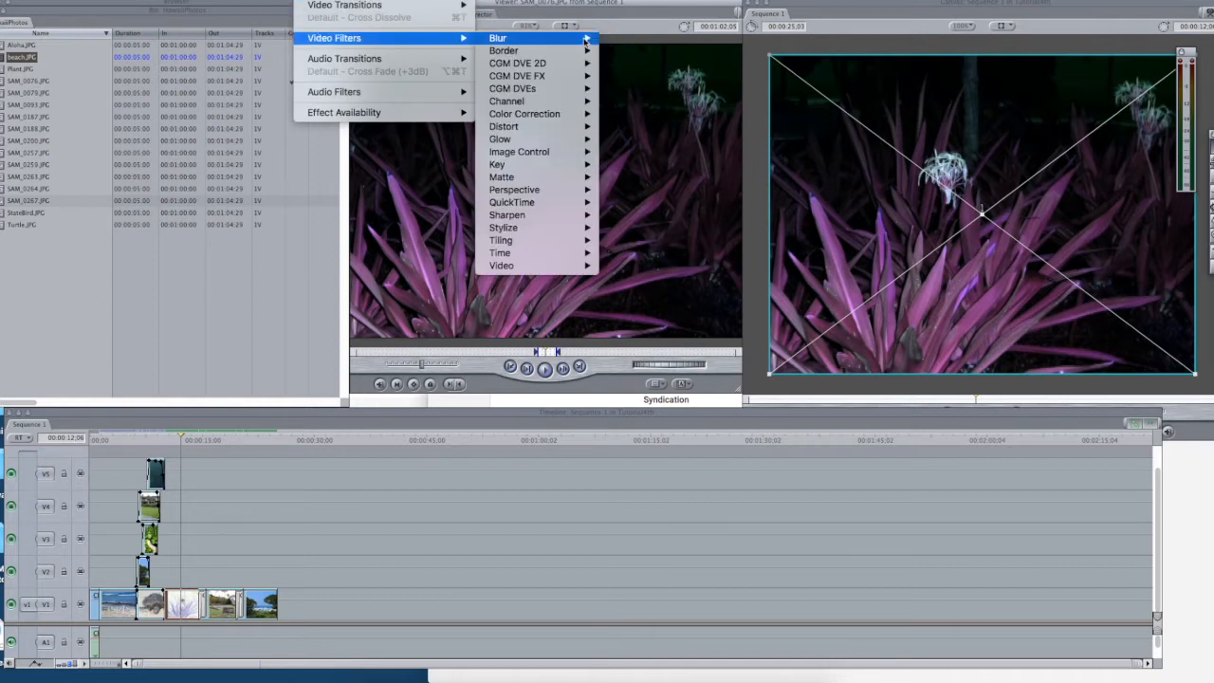
{"action": "mouse_move", "coordinate": [530, 118]}
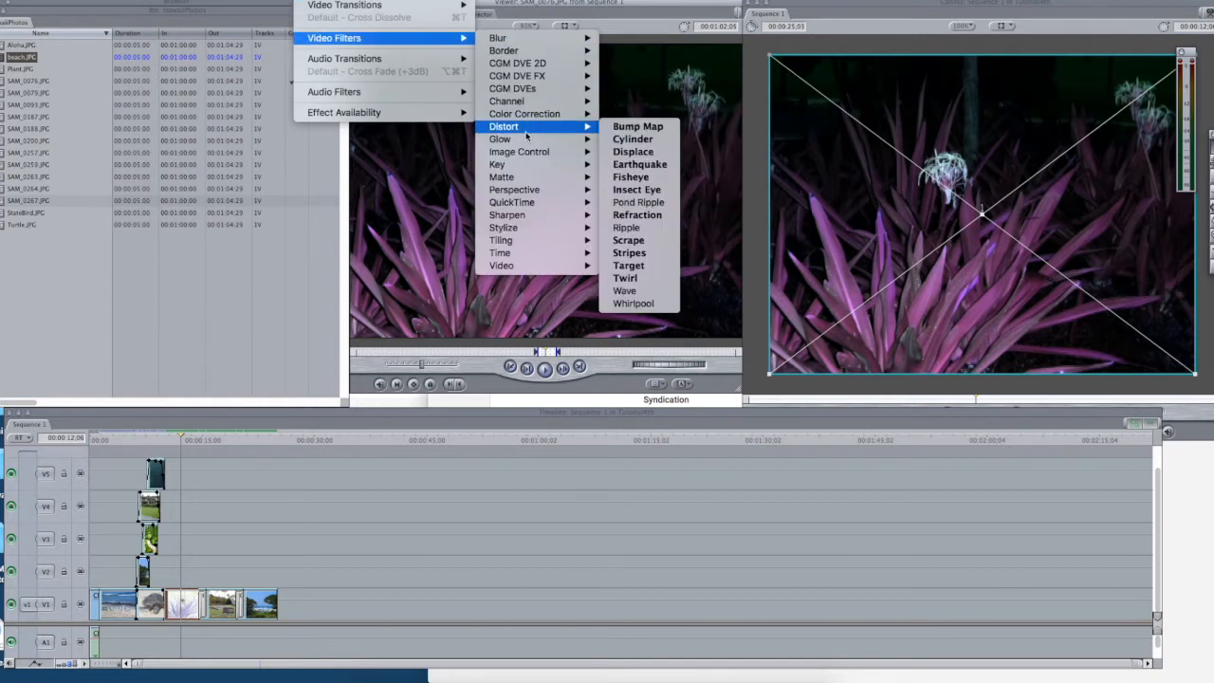
{"action": "mouse_move", "coordinate": [529, 140]}
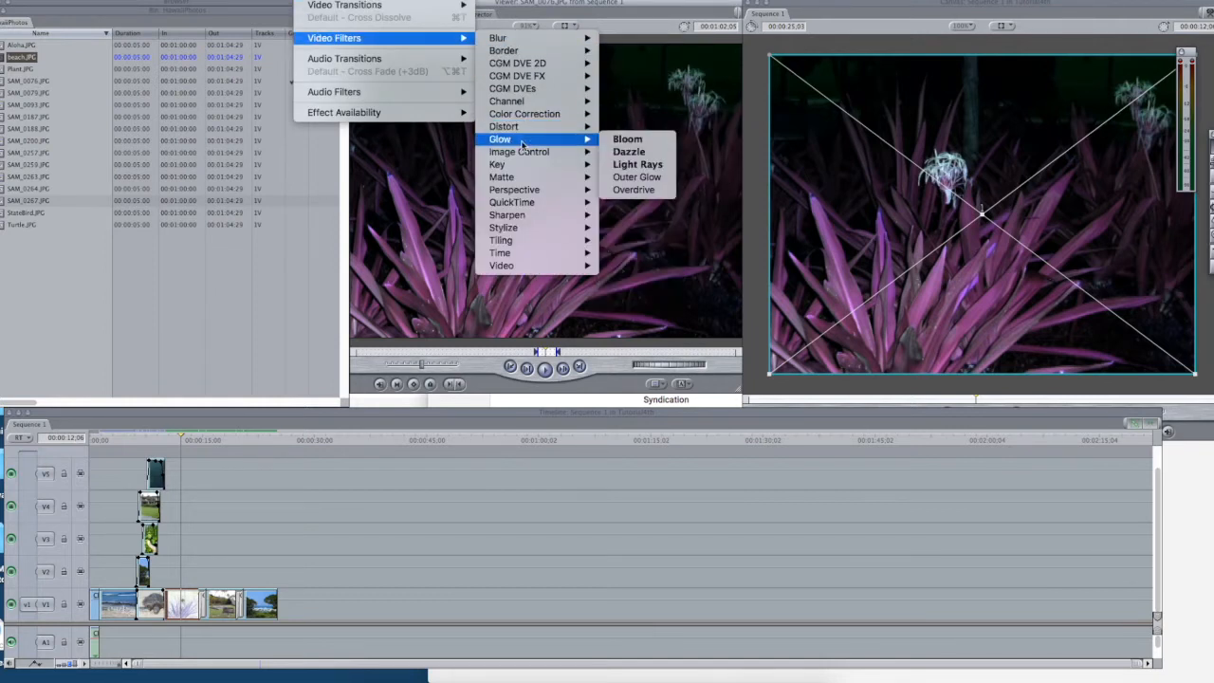
{"action": "left_click", "coordinate": [622, 152]}
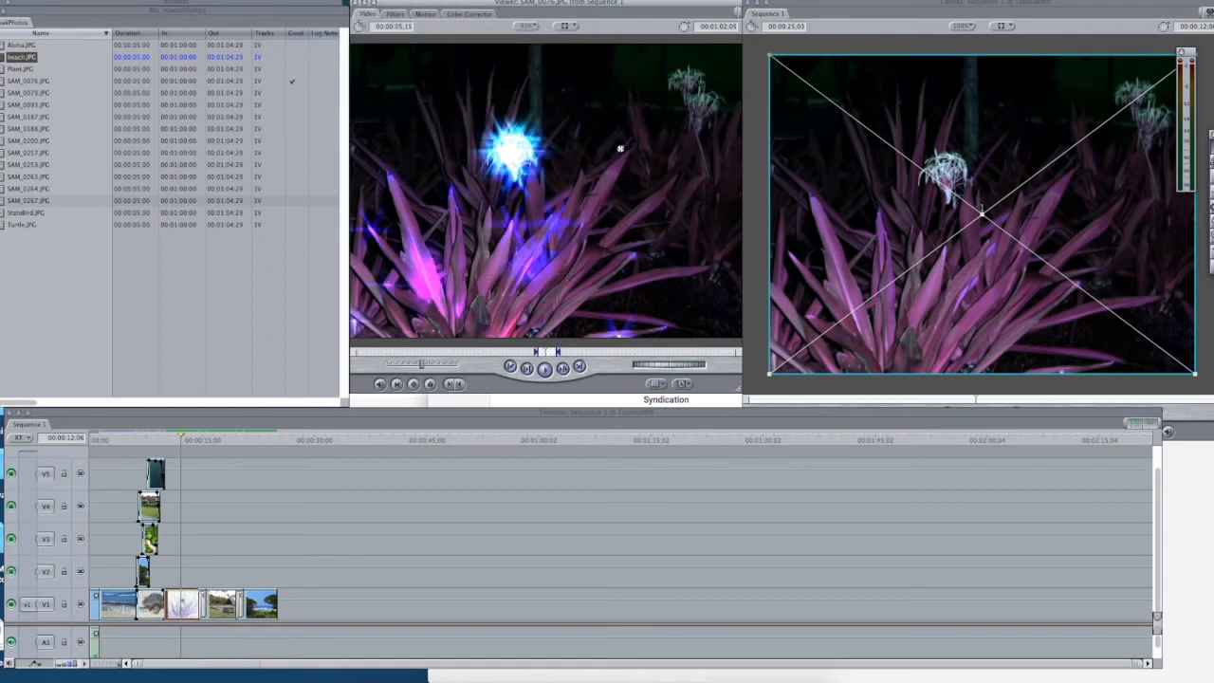
{"action": "left_click", "coordinate": [697, 172]}
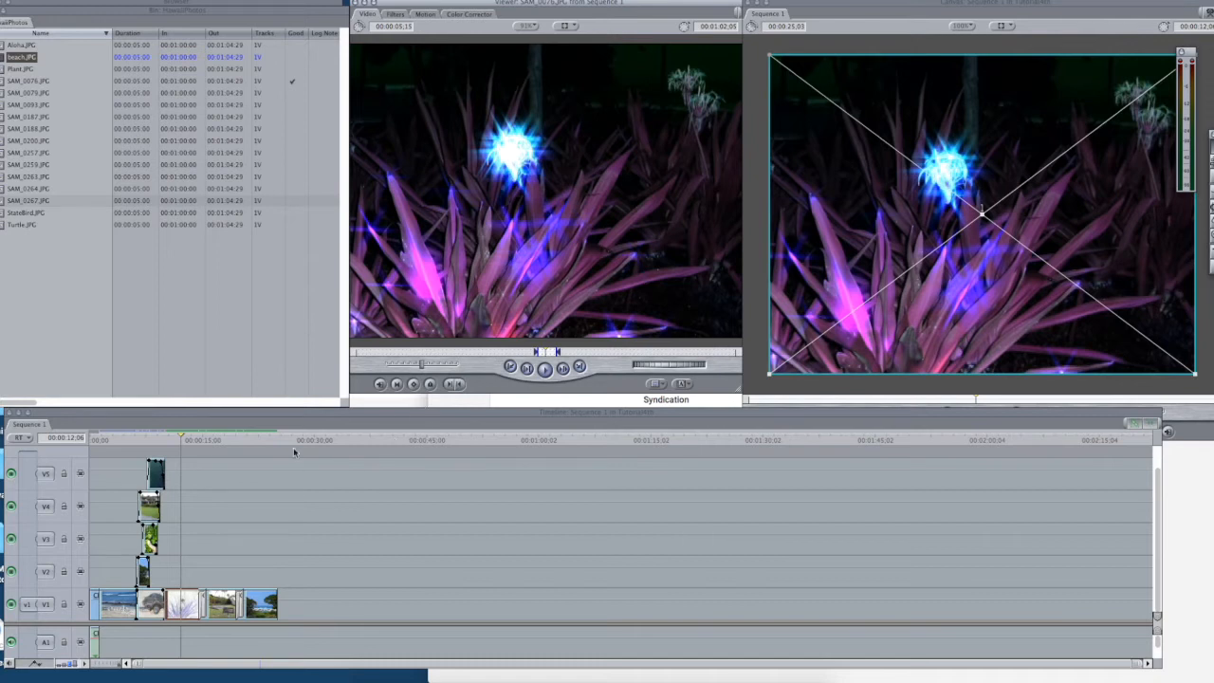
Set the Dazzle filter's Angle to 244, Brightness to 86 and Threshold to about 68.
{"action": "left_click", "coordinate": [394, 15]}
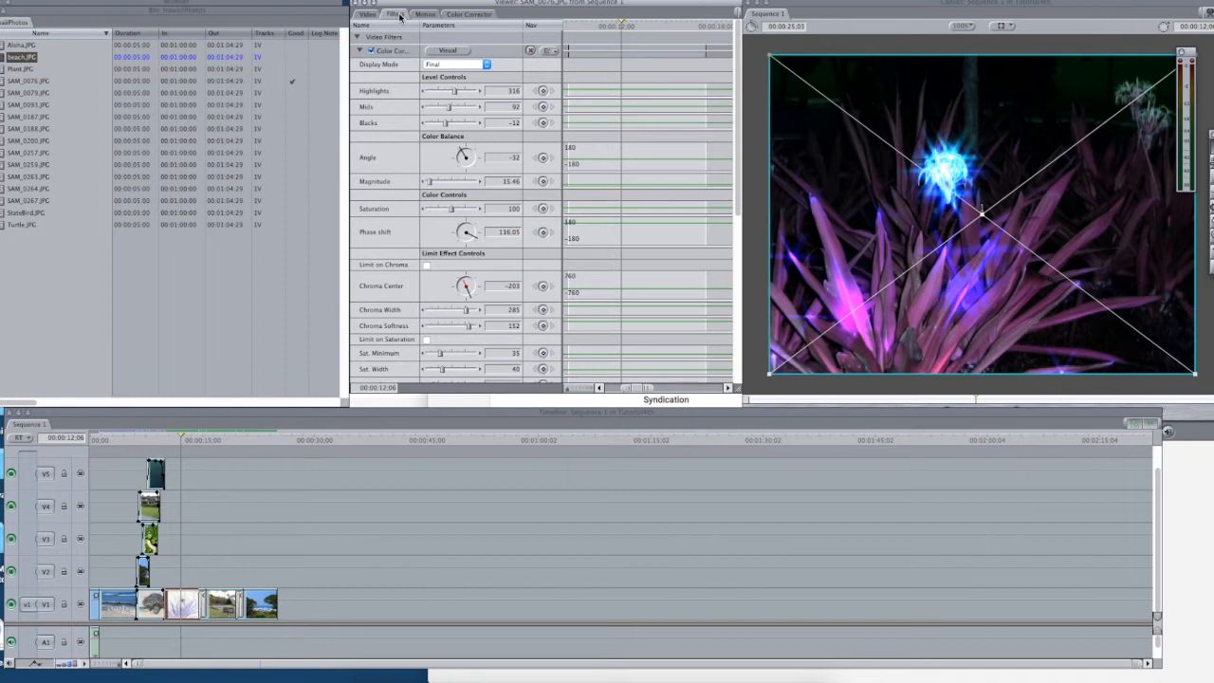
{"action": "left_click", "coordinate": [359, 50]}
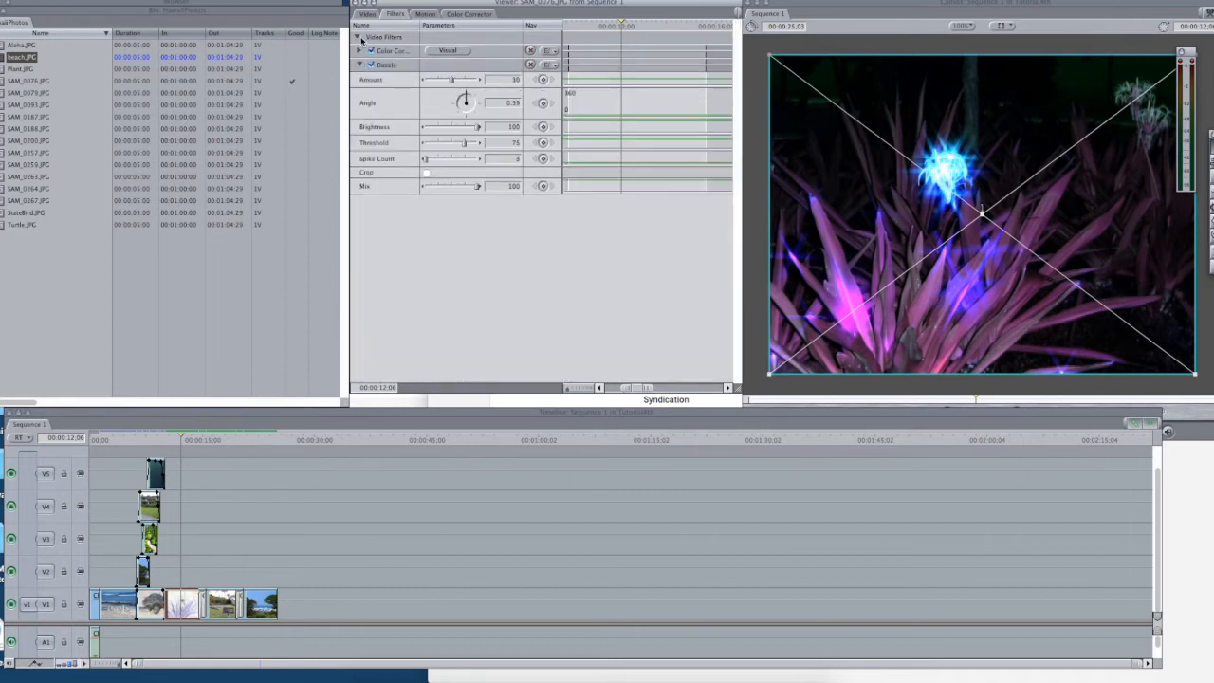
{"action": "left_click_drag", "start_coordinate": [466, 98], "coordinate": [452, 152]}
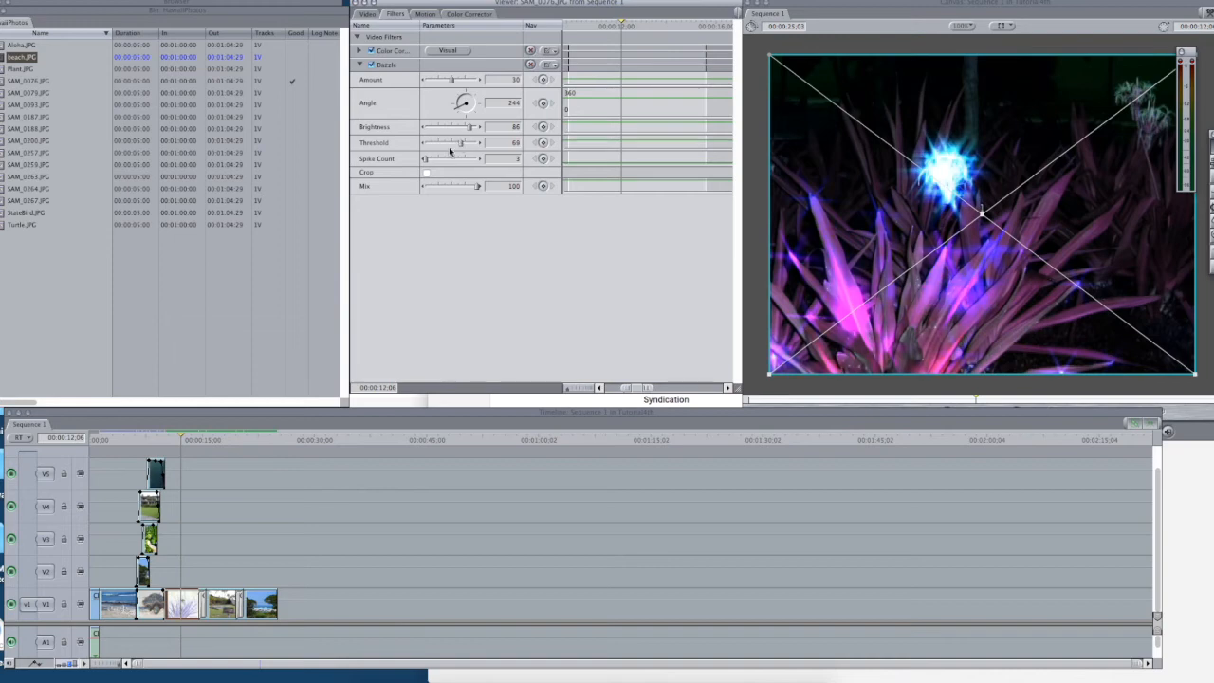
Load the Aloha.JPG clip from the timeline into the Viewer and apply the Fisheye distort video filter to it.
{"action": "left_click", "coordinate": [254, 485]}
{"action": "left_click_drag", "start_coordinate": [175, 442], "coordinate": [223, 439]}
{"action": "double_click", "coordinate": [221, 605]}
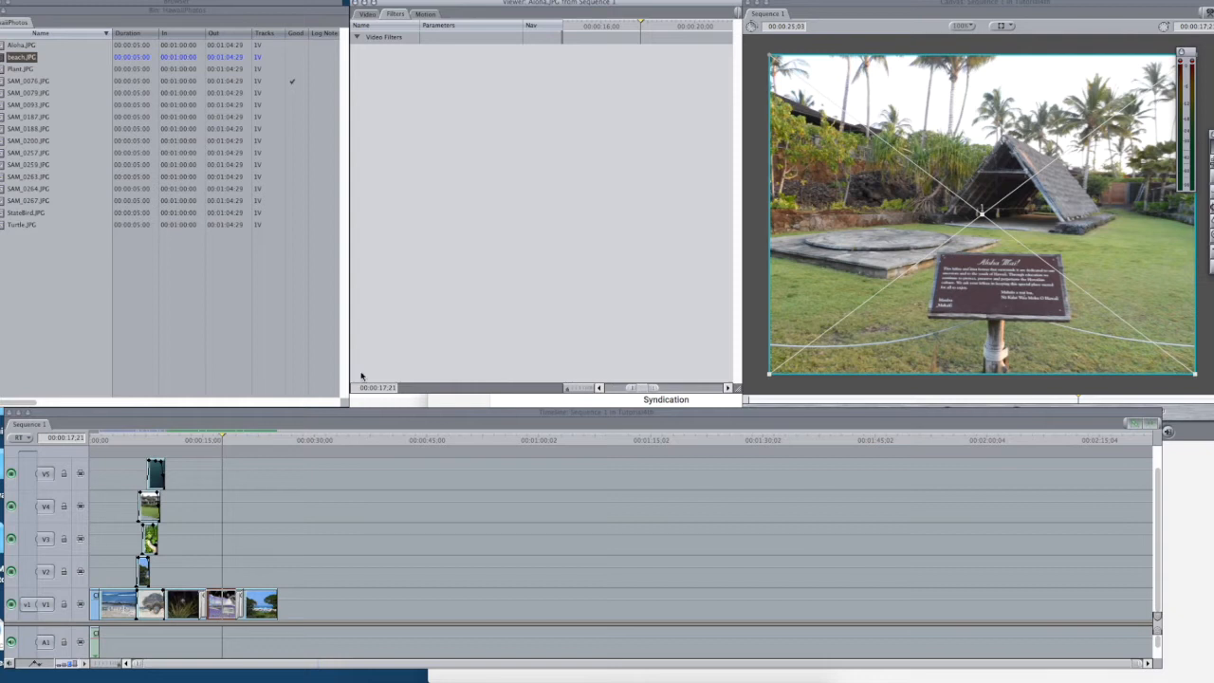
{"action": "left_click", "coordinate": [309, 0]}
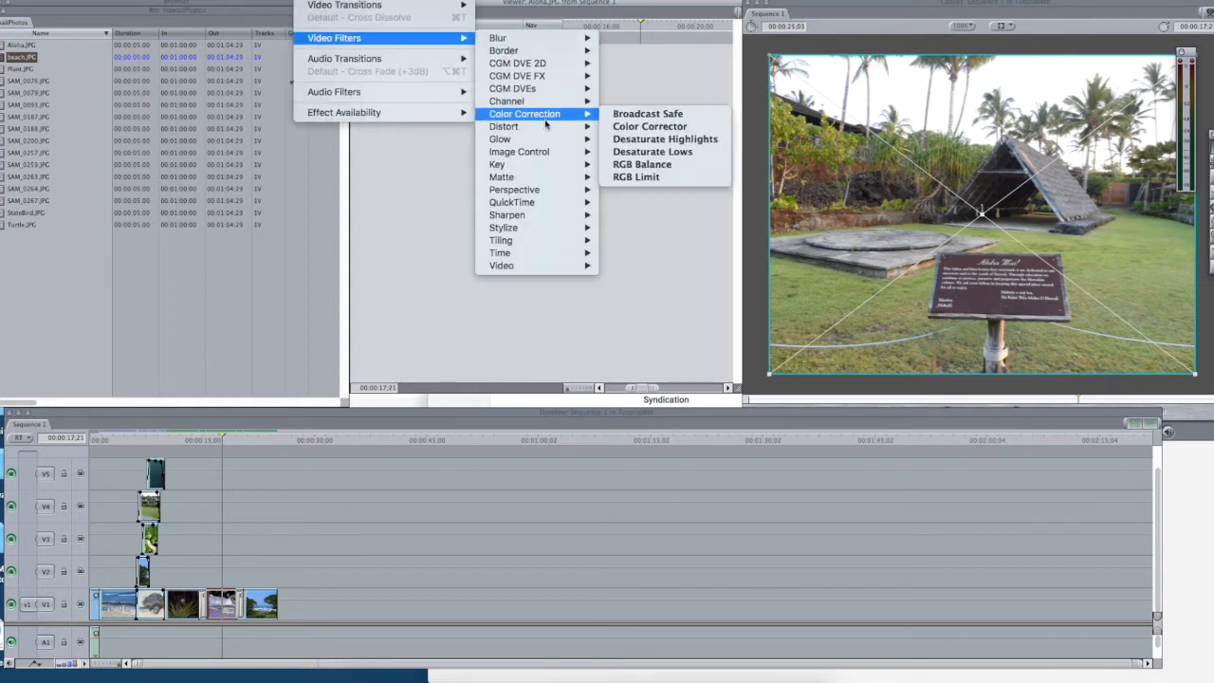
{"action": "mouse_move", "coordinate": [546, 127]}
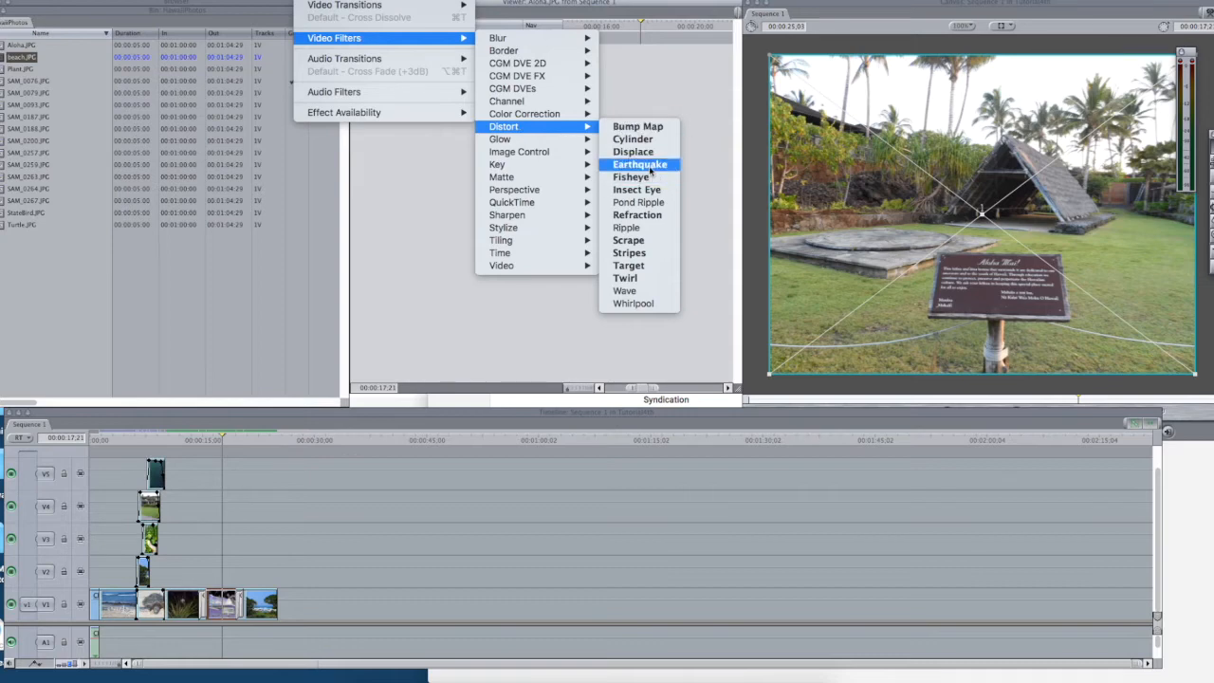
{"action": "left_click", "coordinate": [645, 177]}
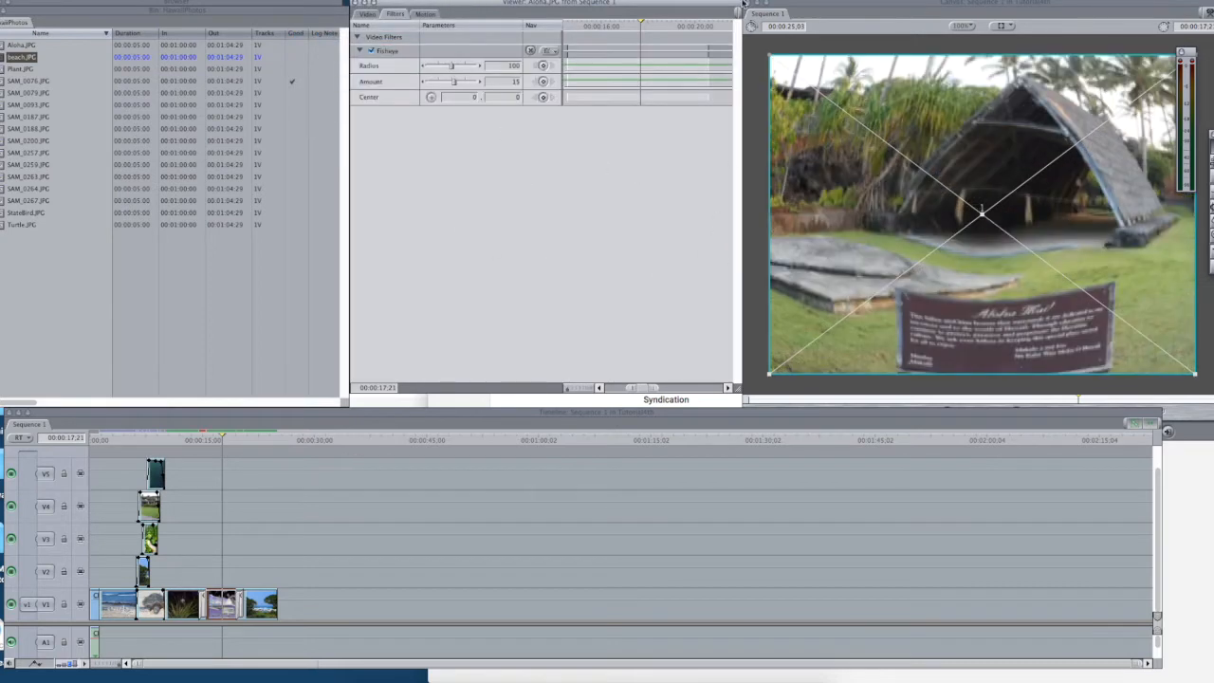
Split the beach.JPG clip in the timeline into three segments with the Razor Blade tool, cutting at 00:00:22;15 and just after 24 seconds.
{"action": "left_click_drag", "start_coordinate": [235, 445], "coordinate": [269, 449]}
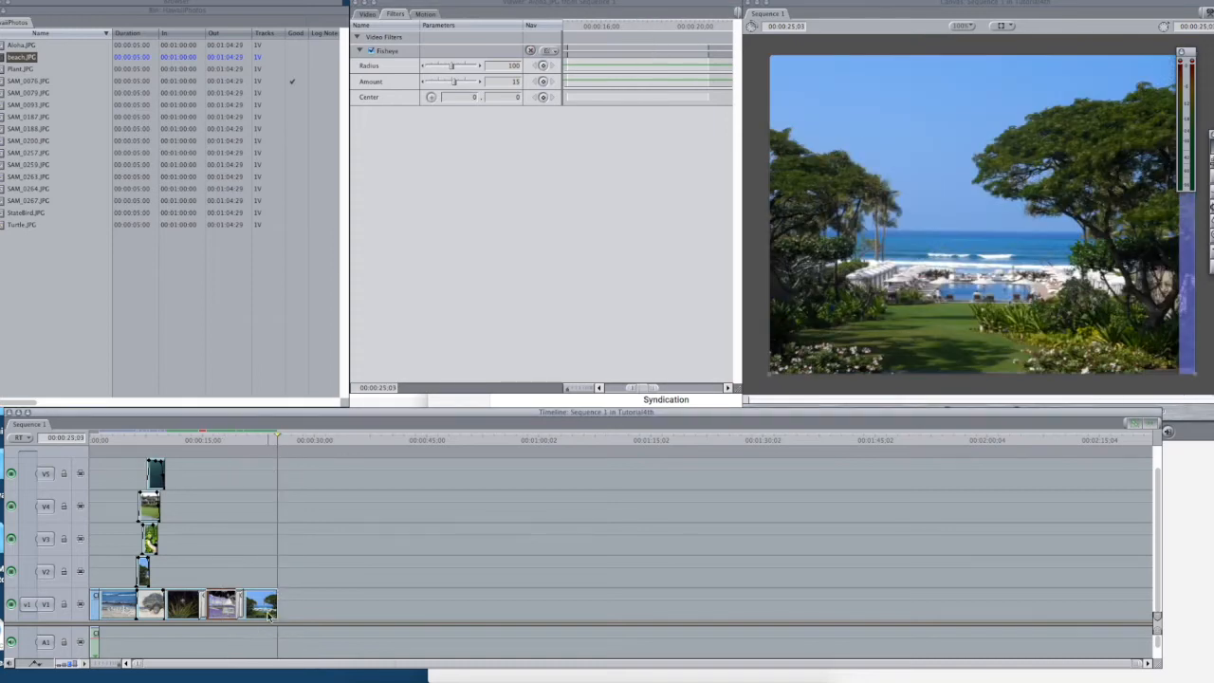
{"action": "double_click", "coordinate": [269, 601]}
{"action": "left_click", "coordinate": [257, 443]}
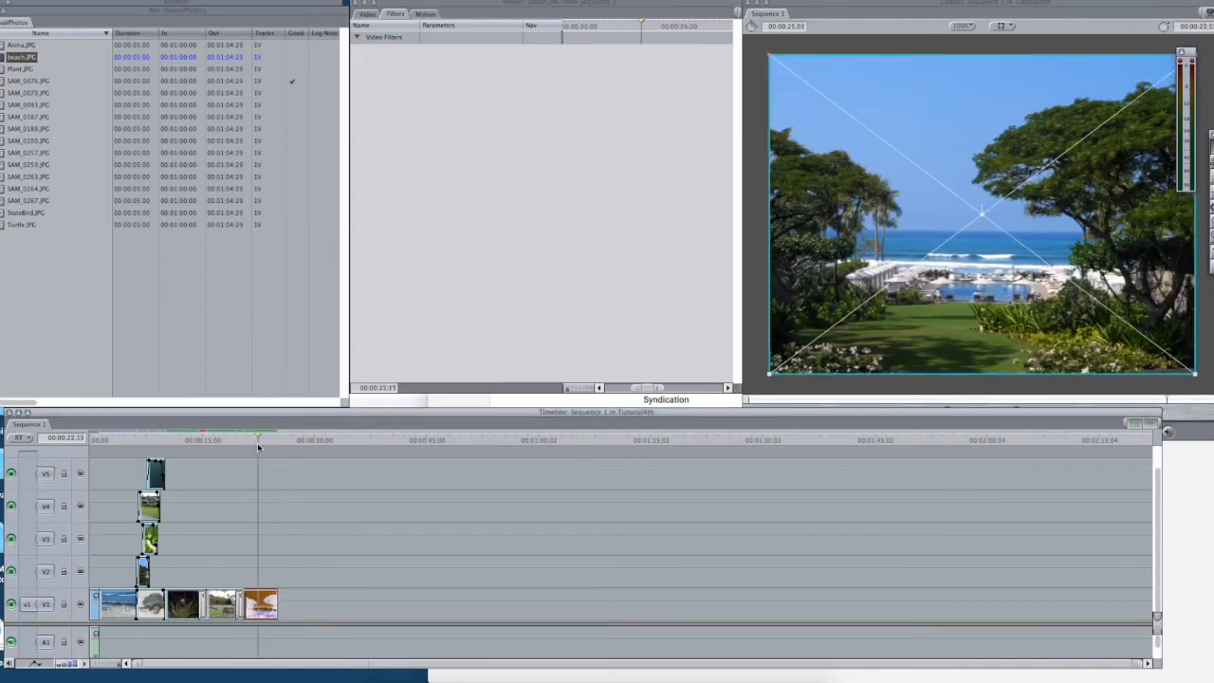
{"action": "left_click_drag", "start_coordinate": [1210, 145], "coordinate": [690, 145]}
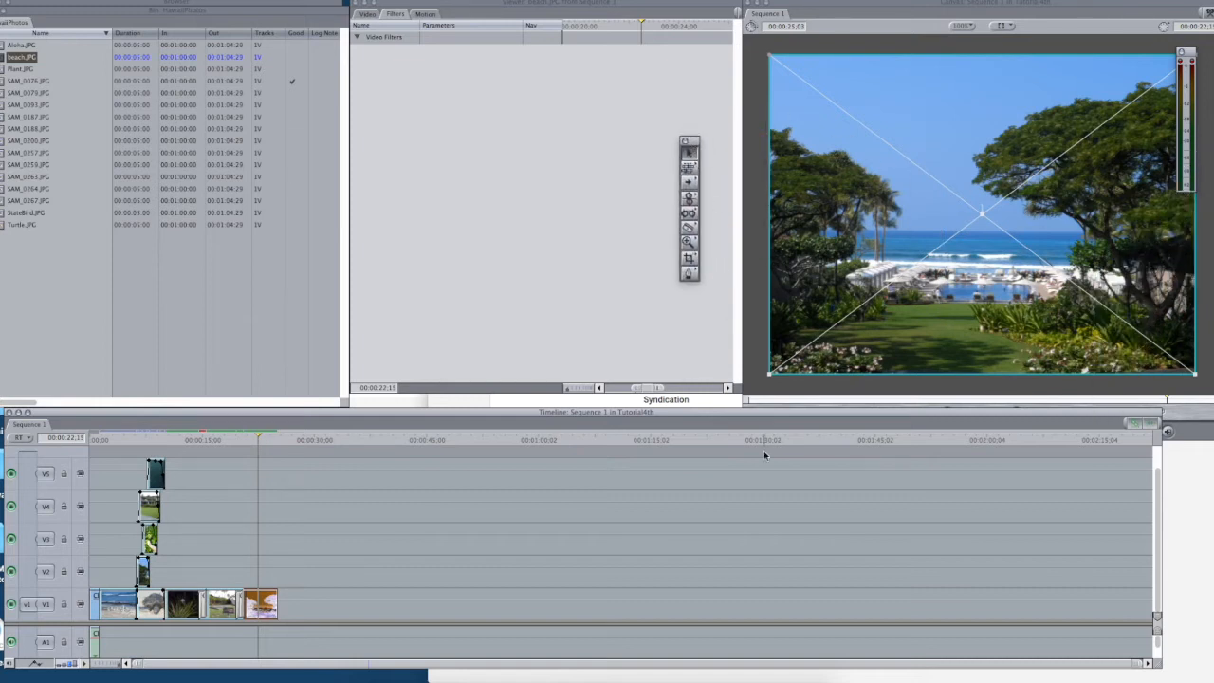
{"action": "left_click", "coordinate": [689, 230]}
{"action": "left_click", "coordinate": [259, 607]}
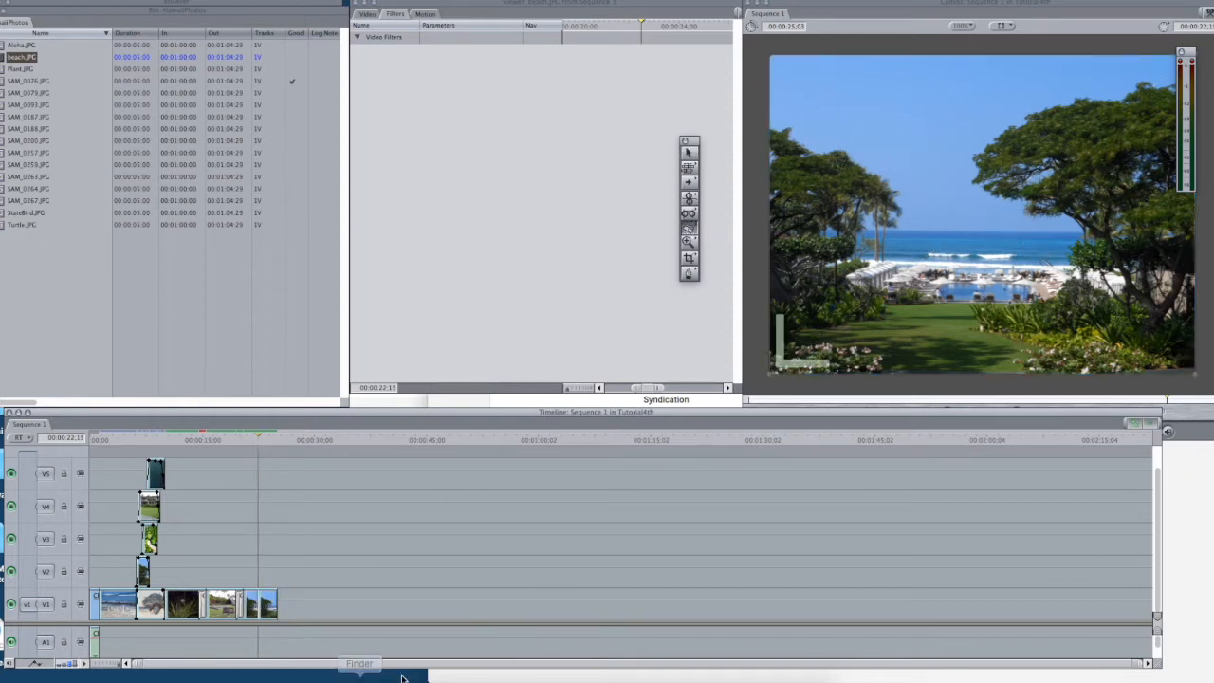
{"action": "left_click_drag", "start_coordinate": [135, 664], "coordinate": [305, 663]}
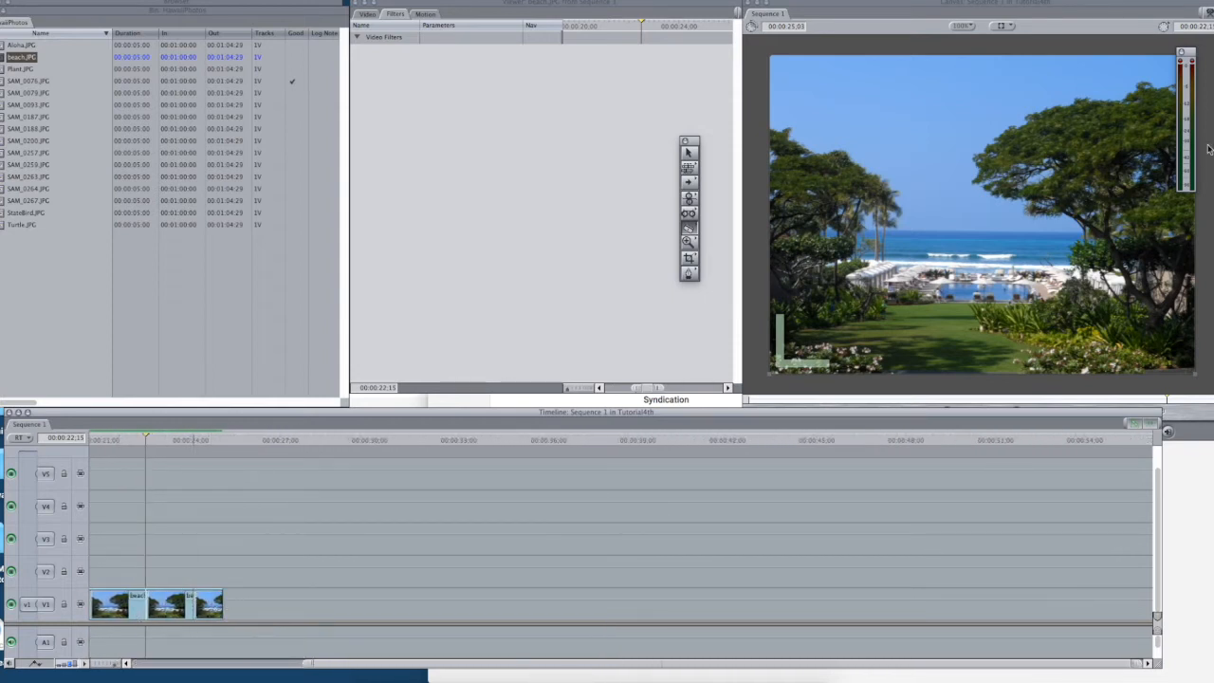
Select the middle beach.JPG segment and apply the Pond Ripple distort video filter to it.
{"action": "left_click", "coordinate": [687, 154]}
{"action": "left_click", "coordinate": [173, 615]}
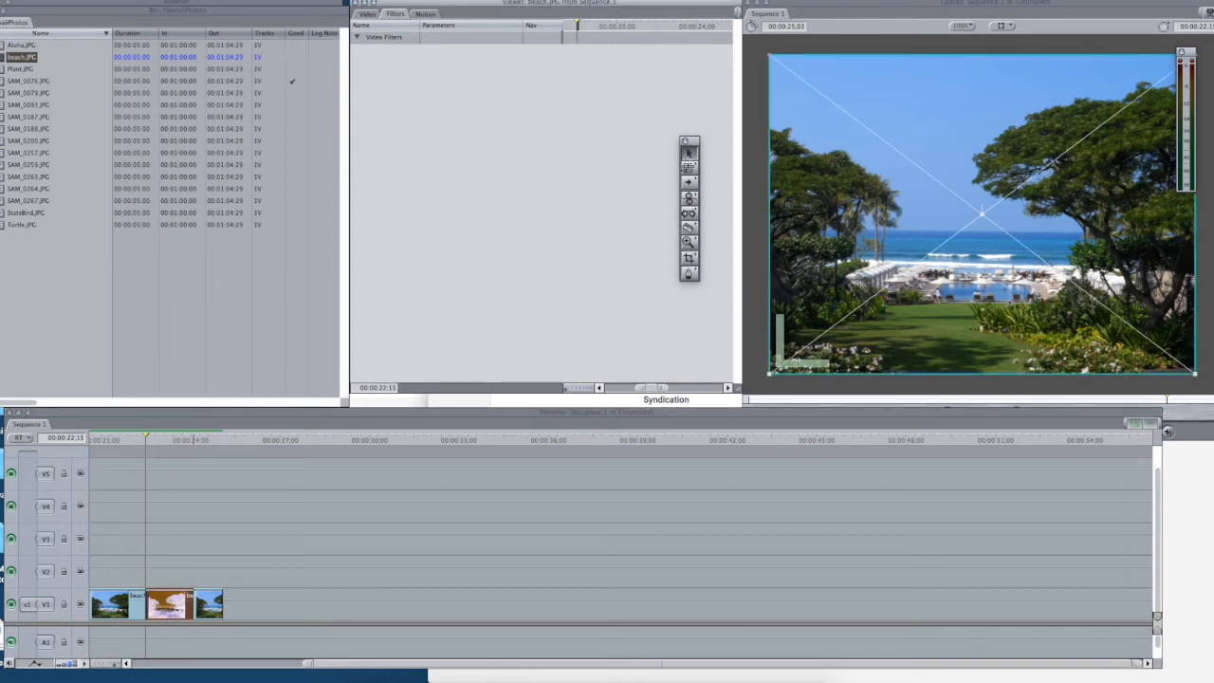
{"action": "left_click", "coordinate": [313, 0]}
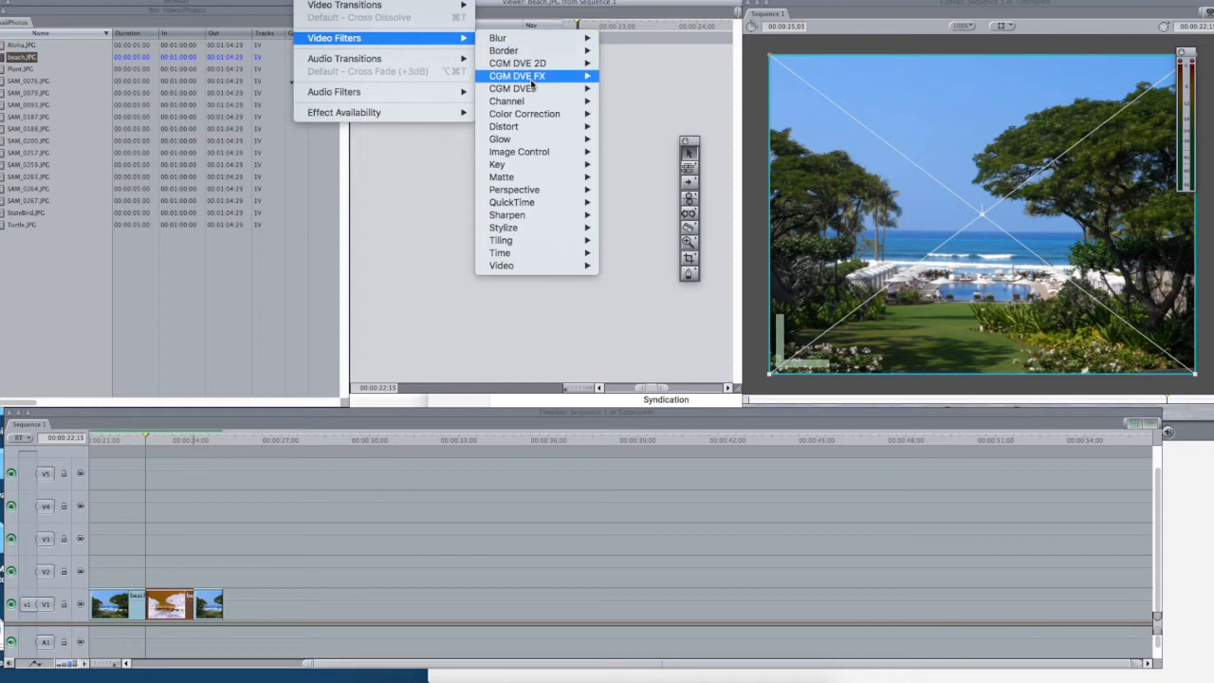
{"action": "mouse_move", "coordinate": [528, 127]}
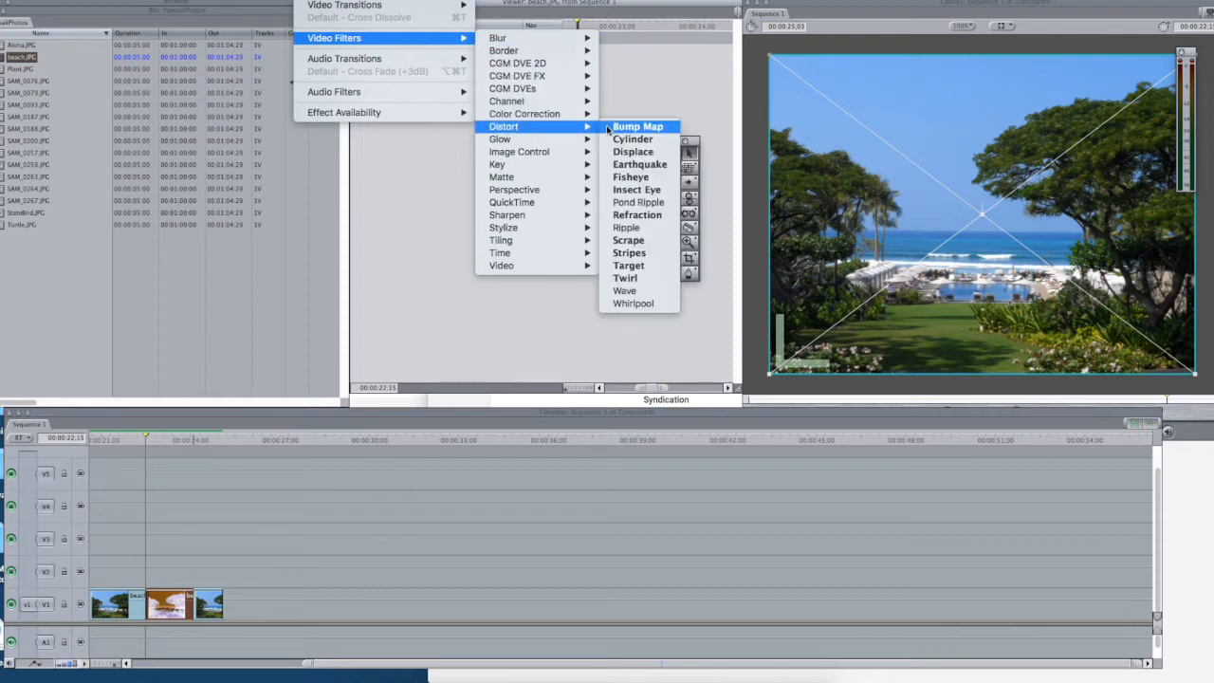
{"action": "left_click", "coordinate": [643, 203]}
Apply the Outer Glow video filter to the middle beach.JPG segment.
{"action": "left_click", "coordinate": [320, 0]}
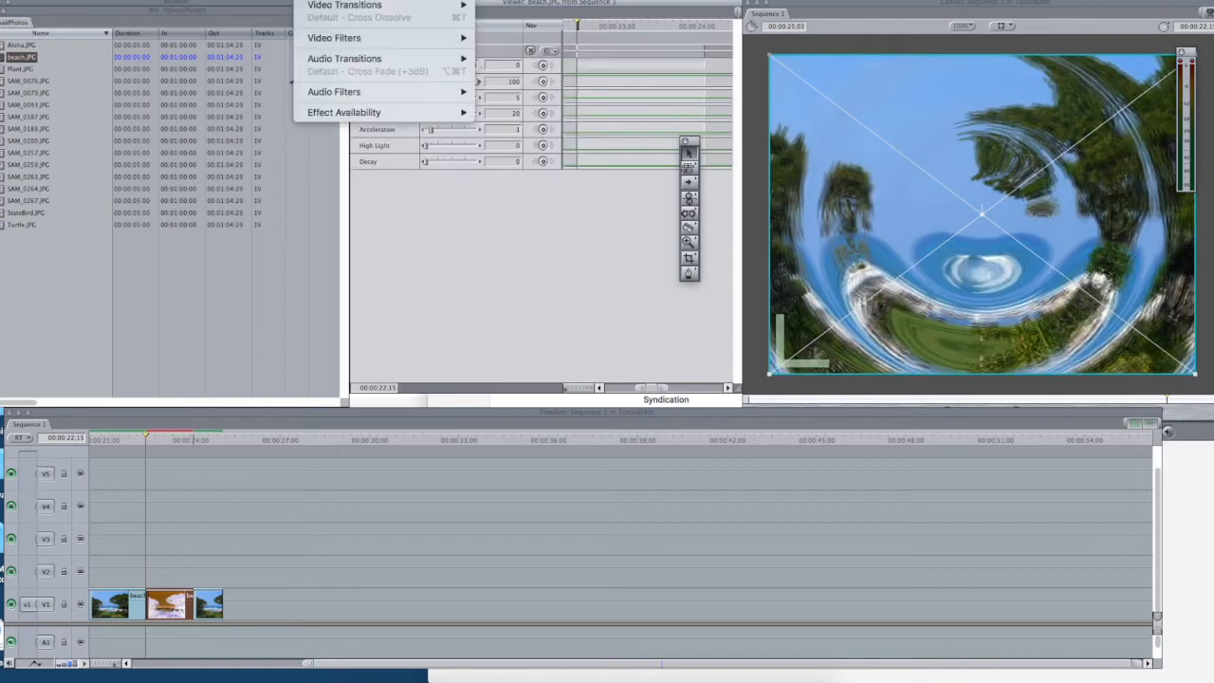
{"action": "mouse_move", "coordinate": [508, 129]}
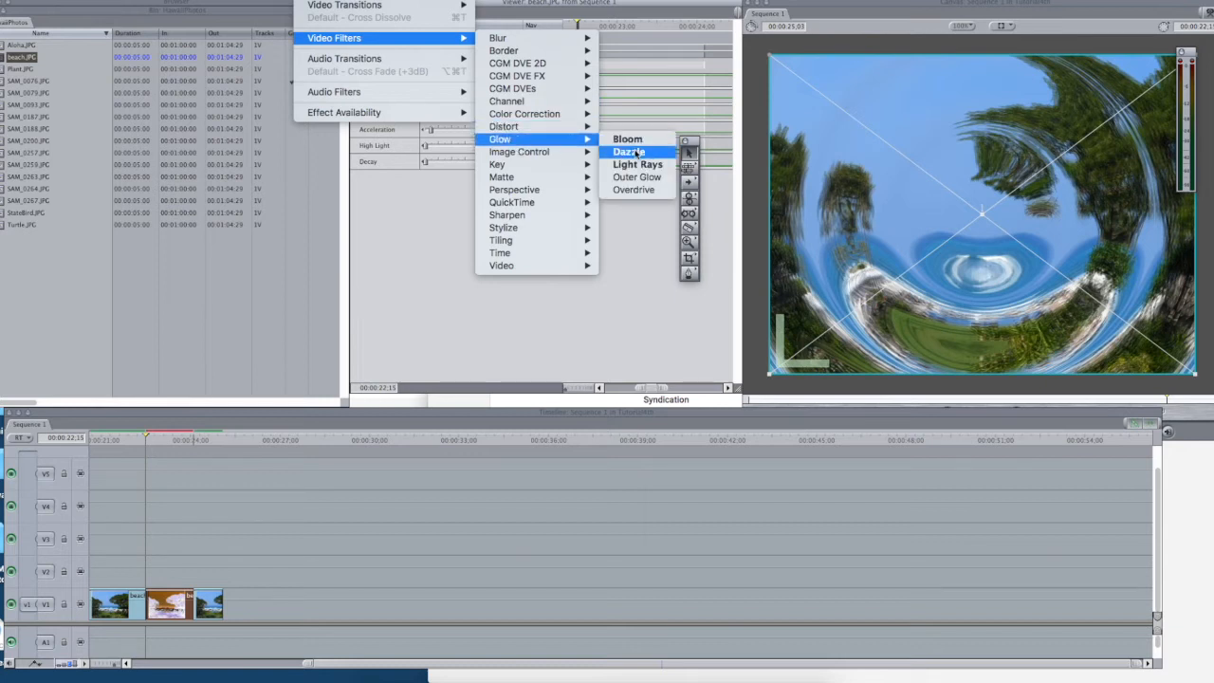
{"action": "left_click", "coordinate": [636, 177]}
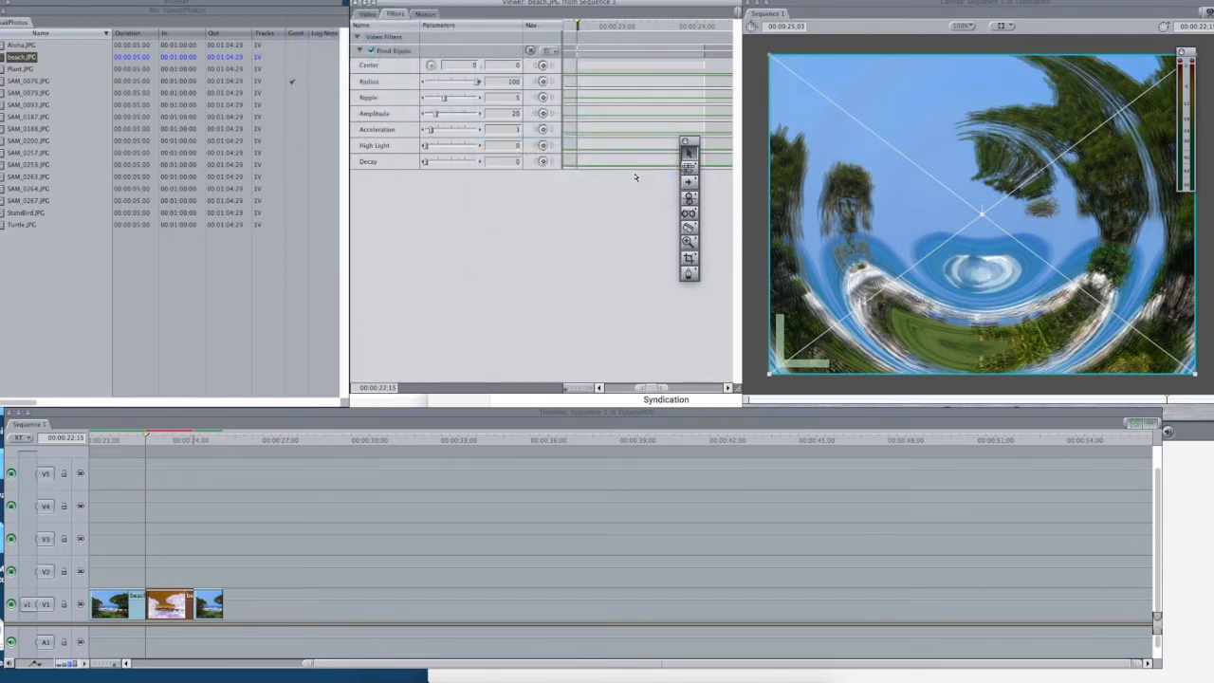
Add the Outer Glow and Bloom video filters to the middle beach.JPG segment.
{"action": "left_click", "coordinate": [692, 173]}
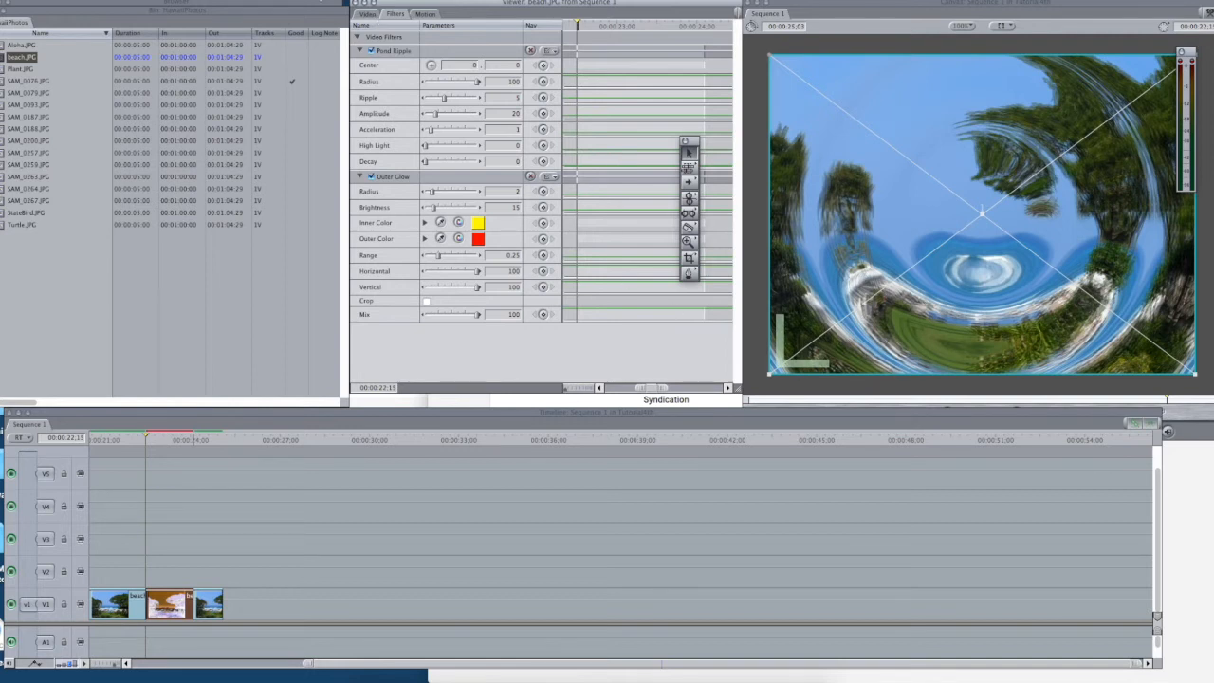
{"action": "left_click", "coordinate": [318, 0]}
{"action": "mouse_move", "coordinate": [408, 39]}
{"action": "mouse_move", "coordinate": [560, 130]}
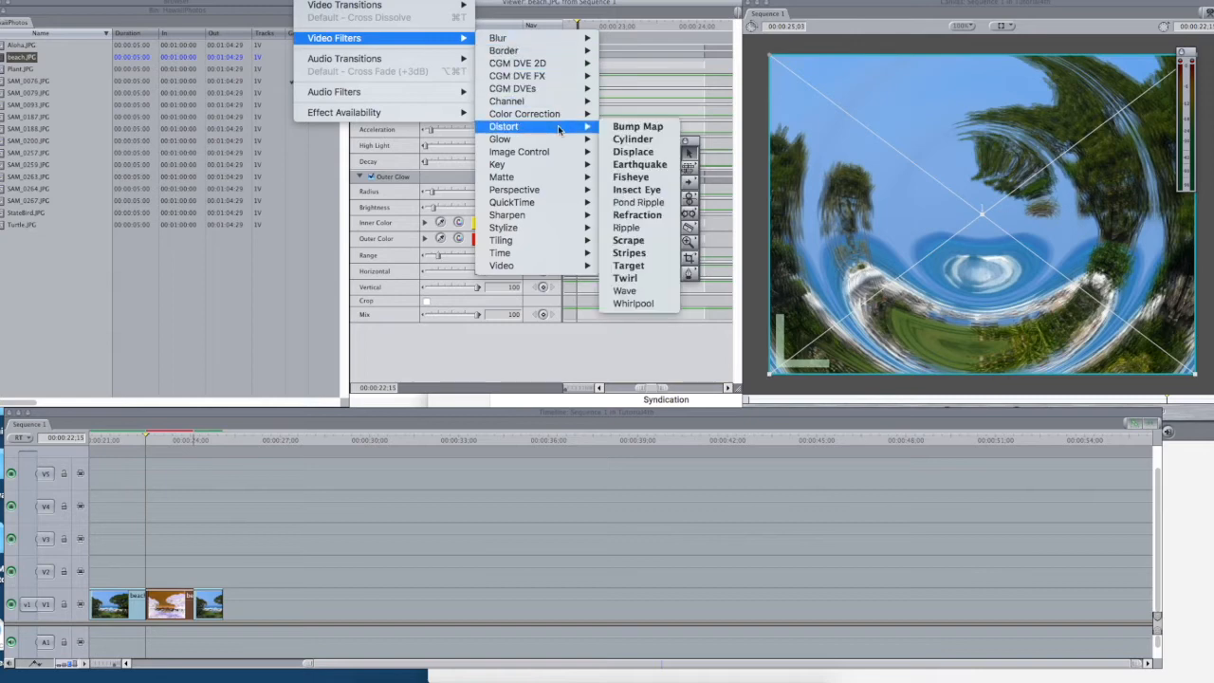
{"action": "left_click", "coordinate": [651, 148]}
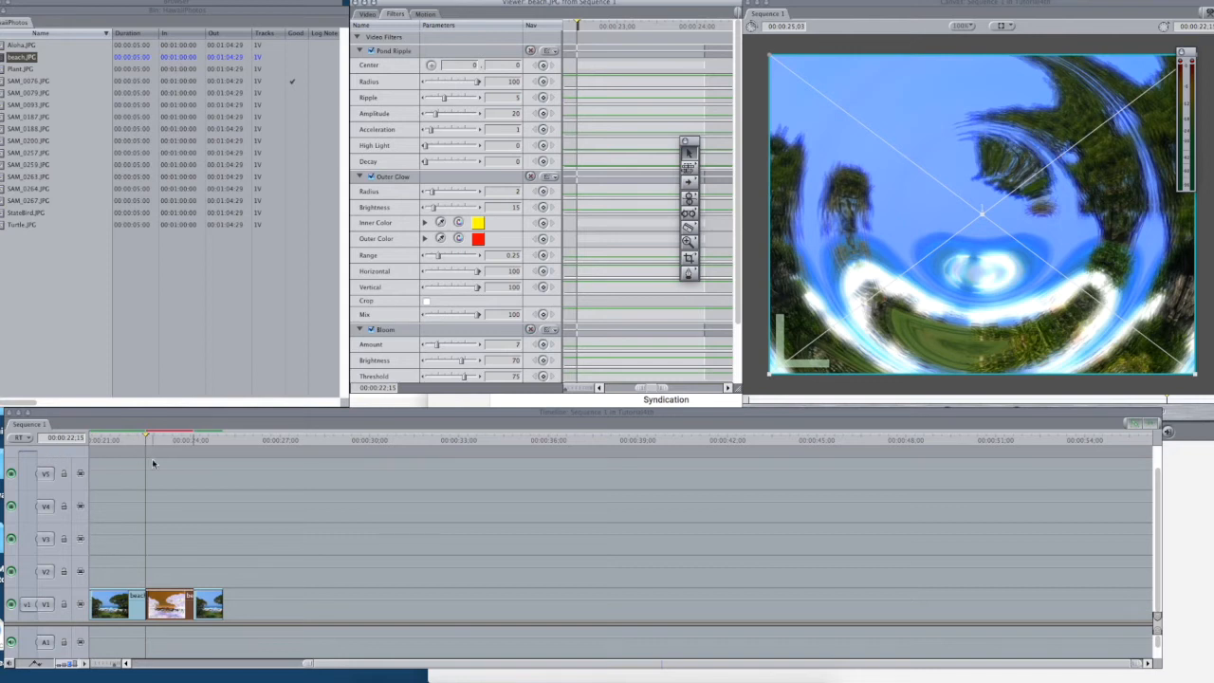
Render all the clips in the sequence and play it back from 00:00:11;05.
{"action": "left_click", "coordinate": [173, 504]}
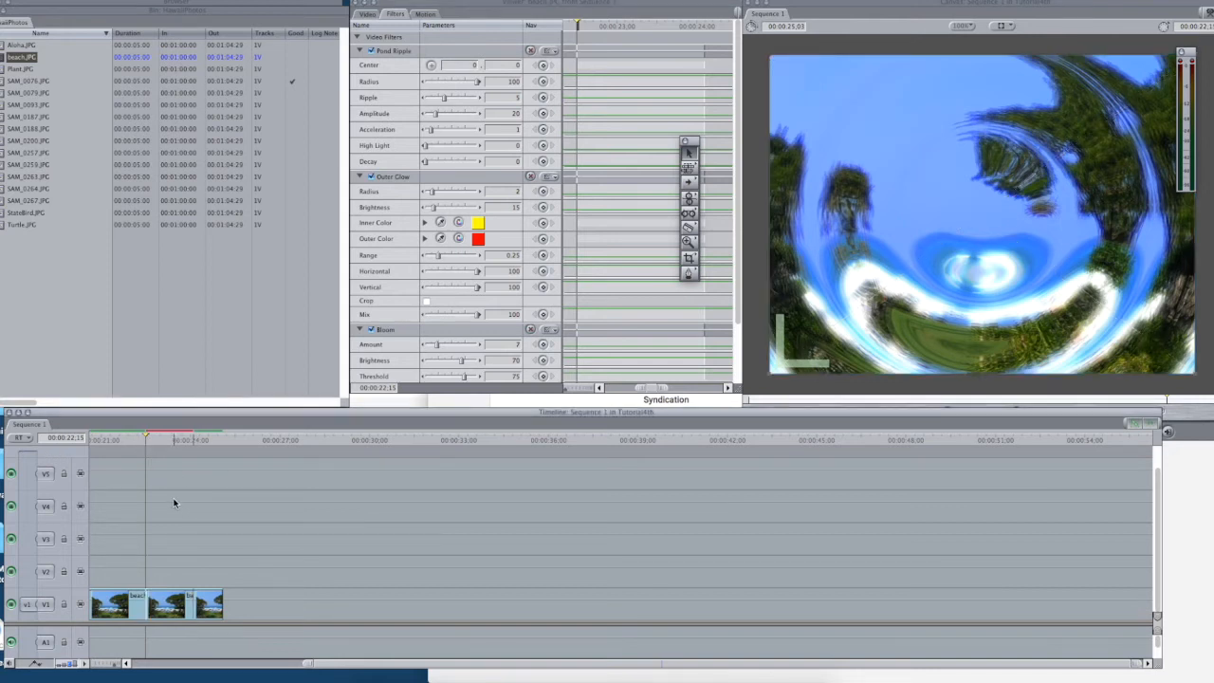
{"action": "key", "text": "super+a"}
{"action": "key", "text": "super+r"}
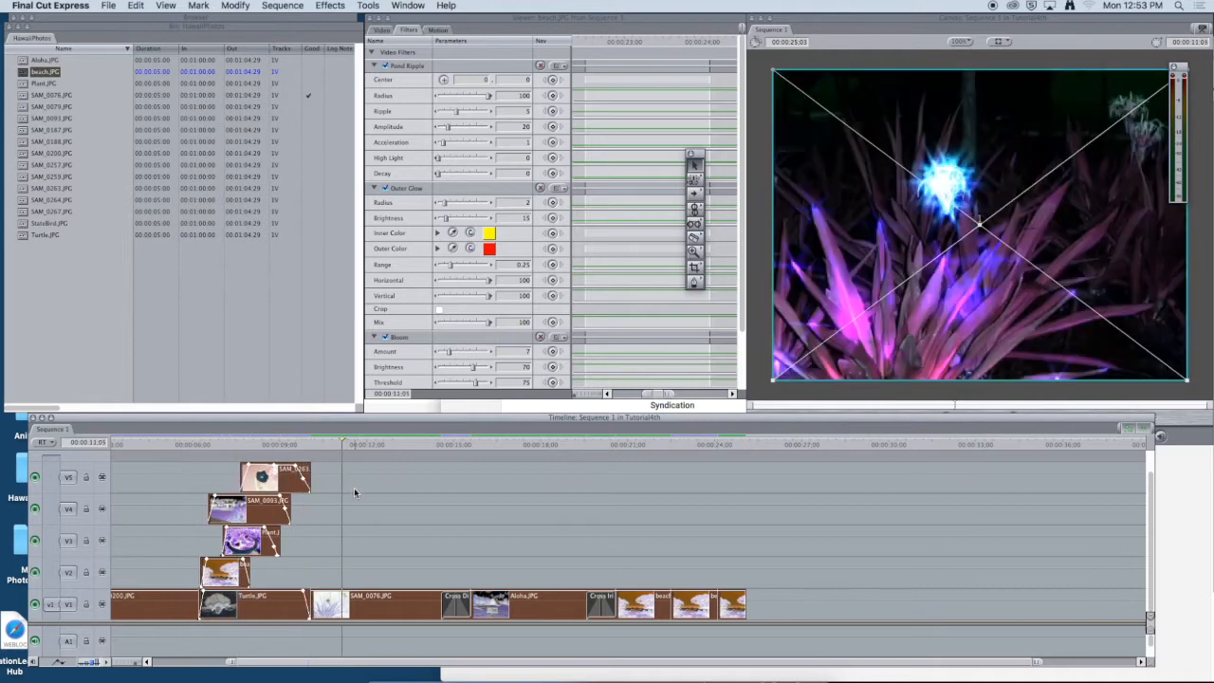
{"action": "left_click", "coordinate": [343, 501]}
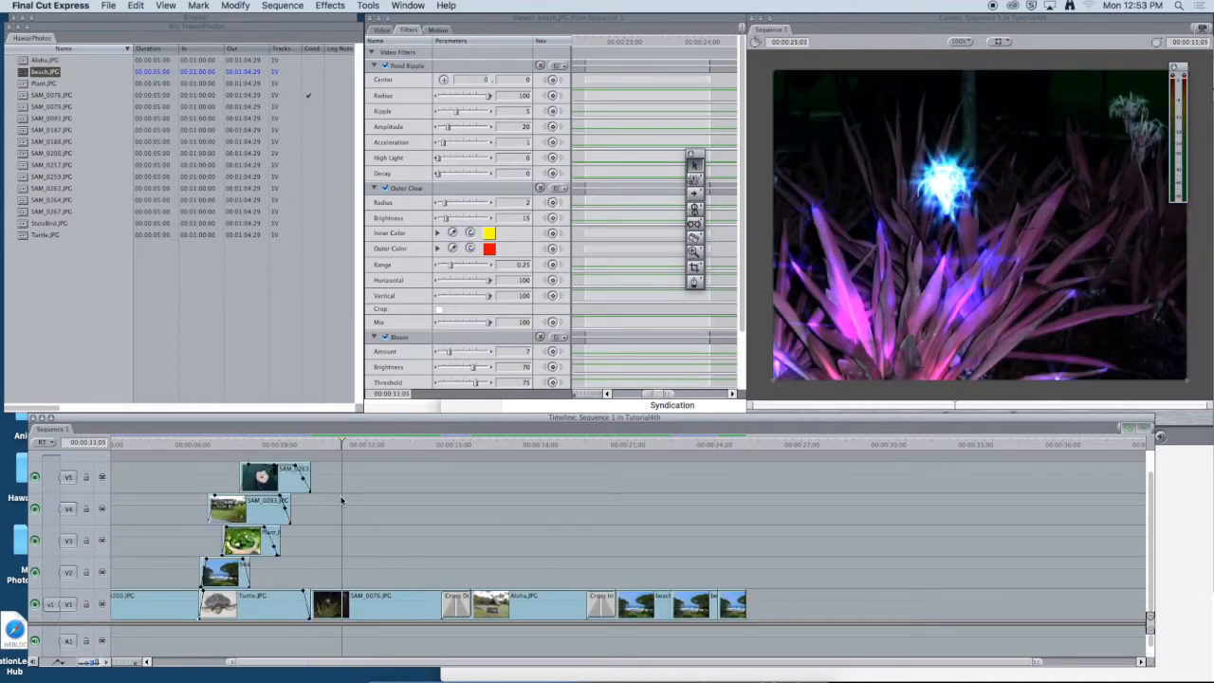
{"action": "key", "text": "space"}
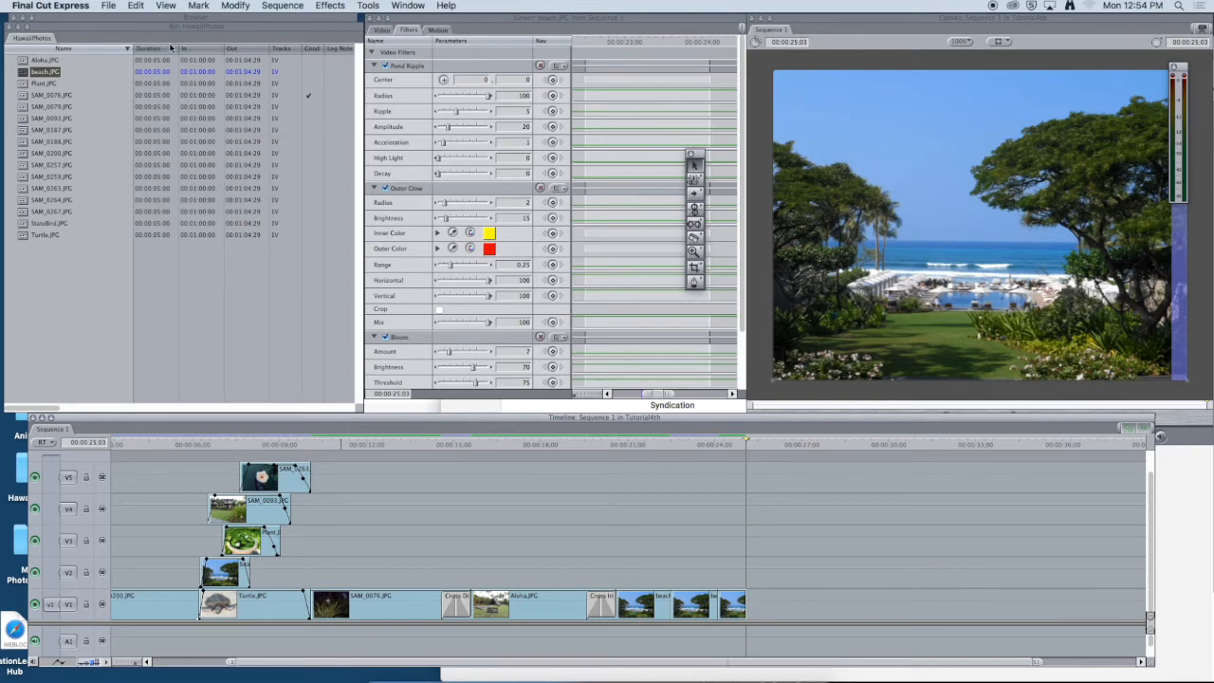
Close the HawaiiPhotos bin and add Clip6 (Converted) after the last beach.JPG segment on V1, at 00:00:25;03.
{"action": "left_click", "coordinate": [9, 27]}
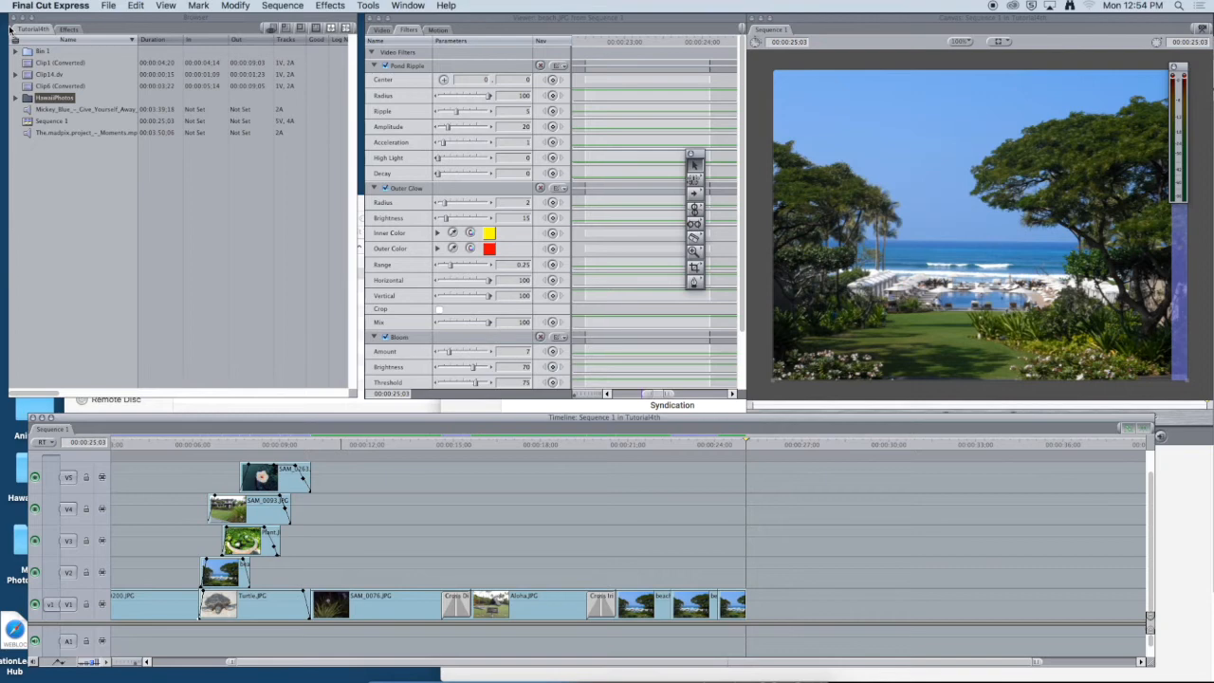
{"action": "double_click", "coordinate": [67, 85]}
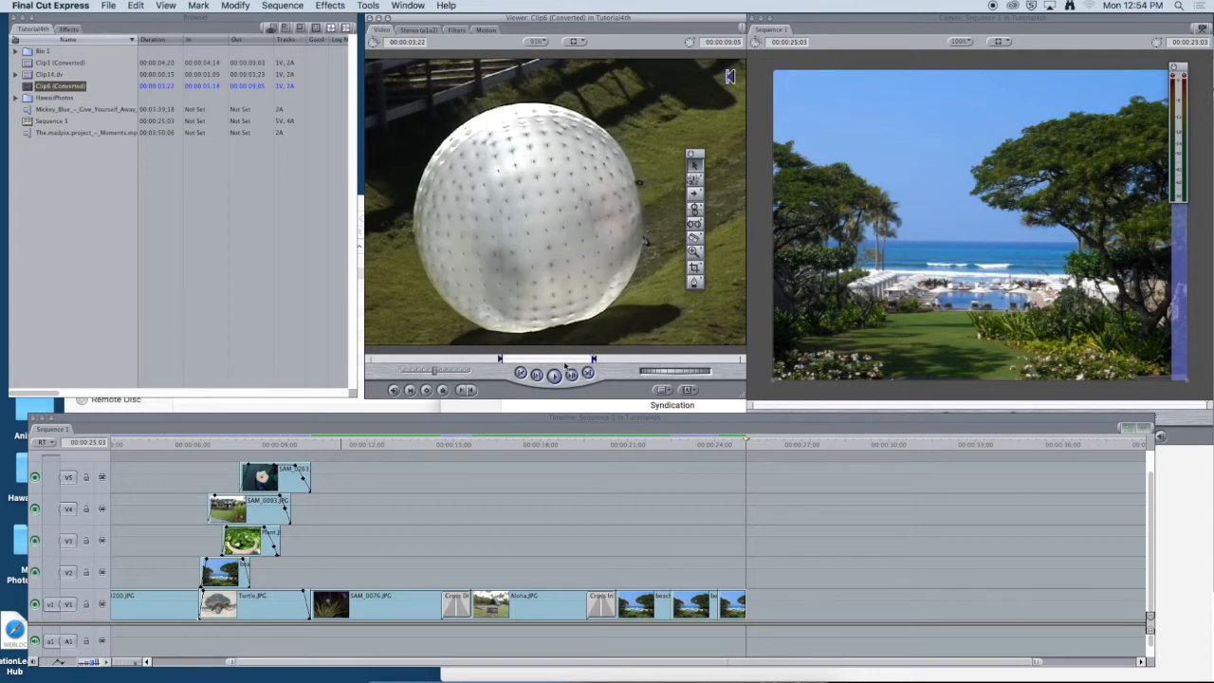
{"action": "left_click_drag", "start_coordinate": [503, 229], "coordinate": [749, 615]}
{"action": "left_click_drag", "start_coordinate": [854, 440], "coordinate": [748, 465]}
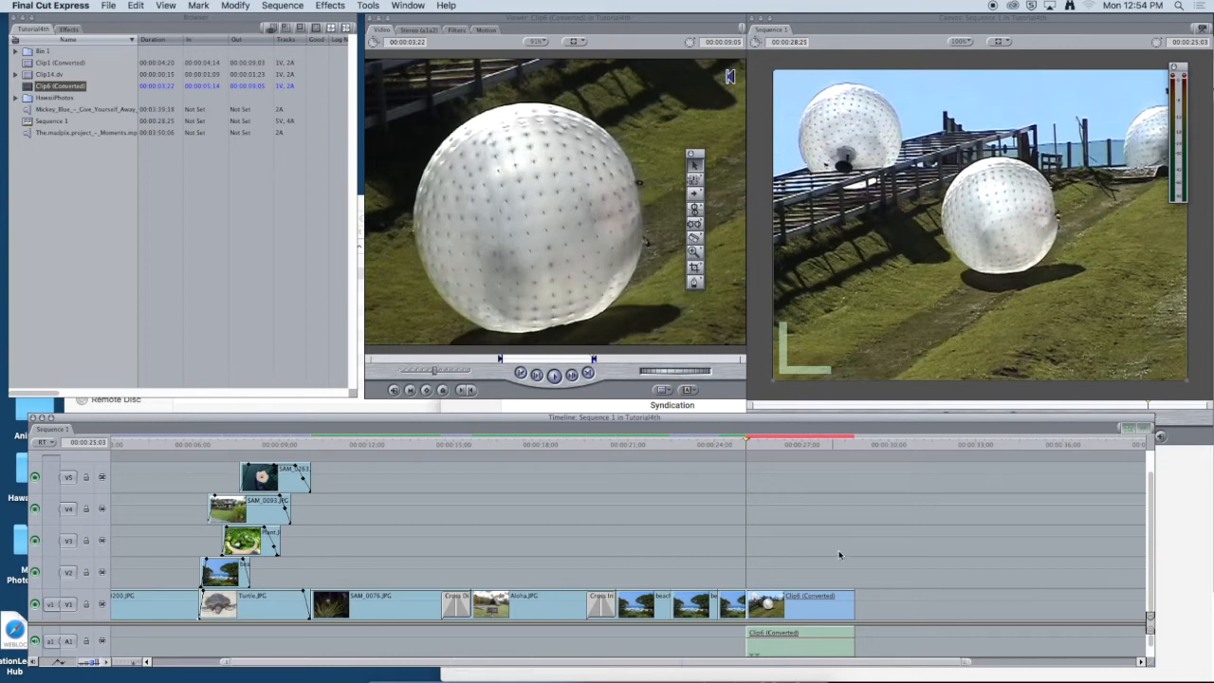
Duplicate the Clip6 (Converted) clip in the timeline, placing the copy directly after the original.
{"action": "left_click", "coordinate": [779, 608]}
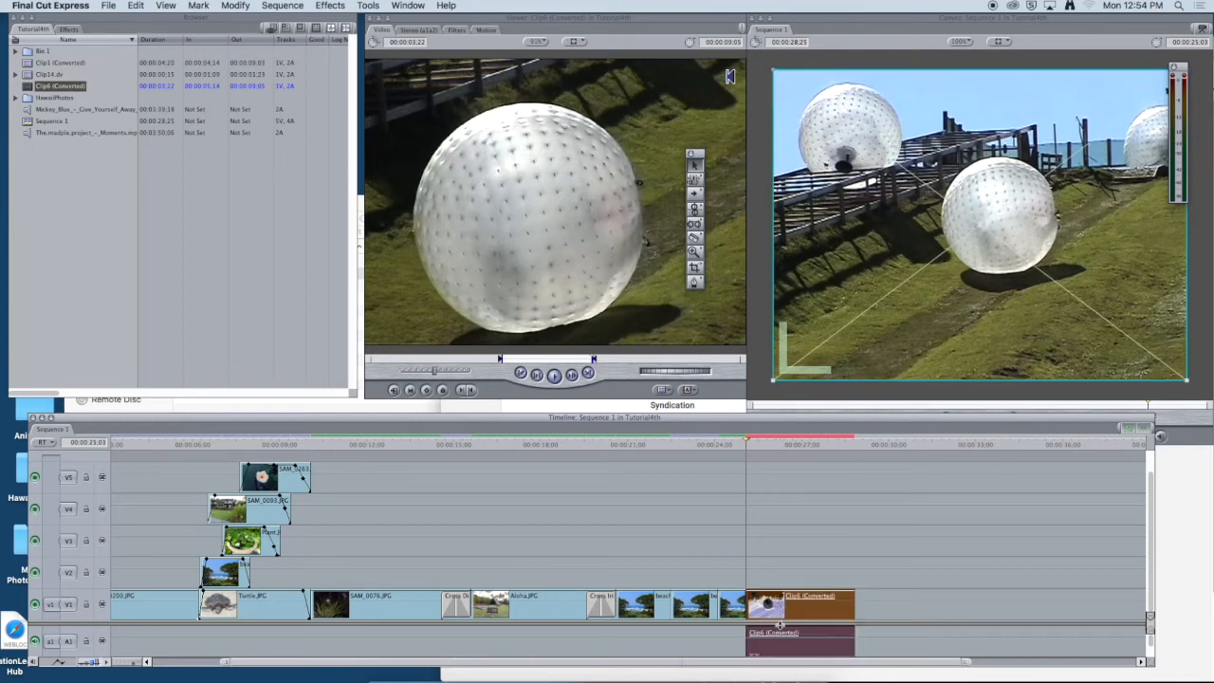
{"action": "left_click", "coordinate": [853, 446]}
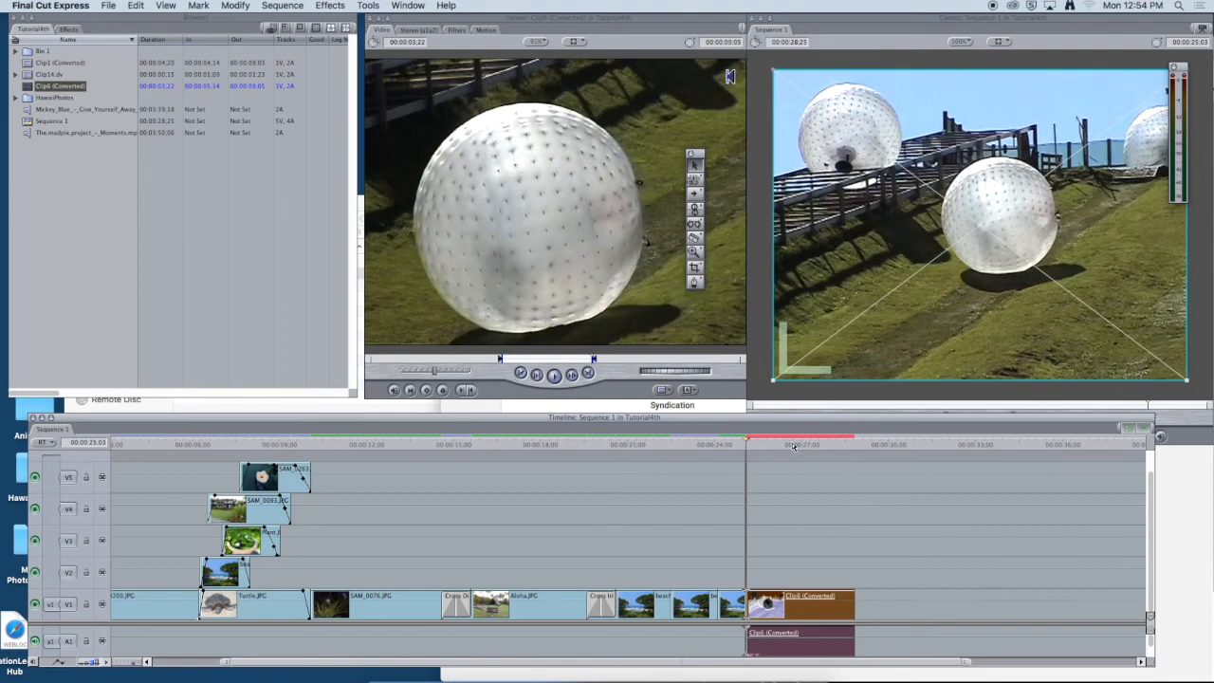
{"action": "key", "text": "super+v"}
{"action": "left_click", "coordinate": [985, 527]}
Split the first Clip6 (Converted) clip at 00:00:26;25 with the Razor Blade tool.
{"action": "left_click_drag", "start_coordinate": [961, 440], "coordinate": [797, 444]}
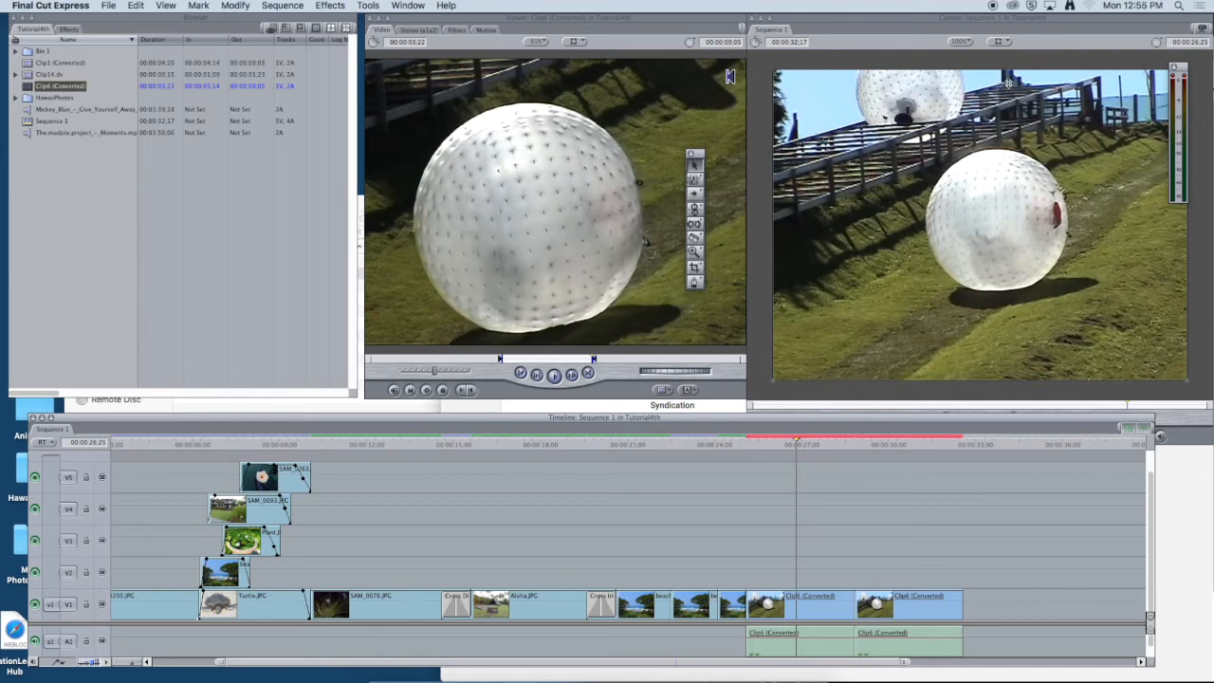
{"action": "left_click", "coordinate": [694, 238]}
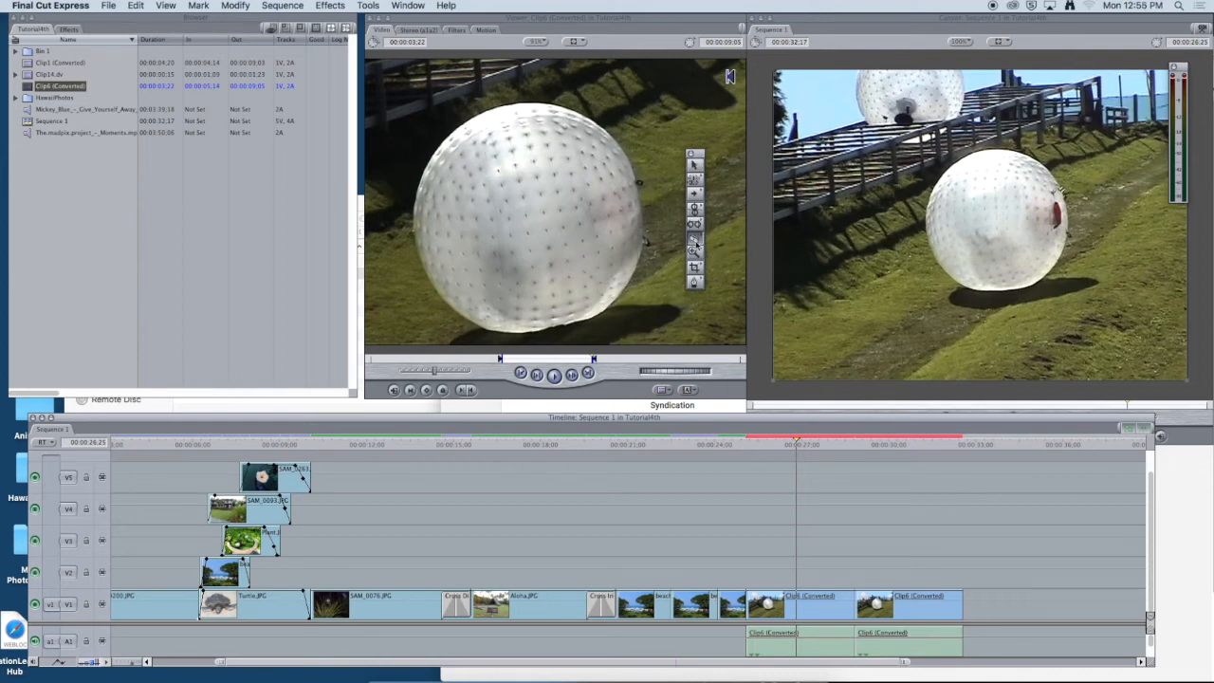
{"action": "left_click", "coordinate": [797, 614]}
{"action": "left_click", "coordinate": [822, 604]}
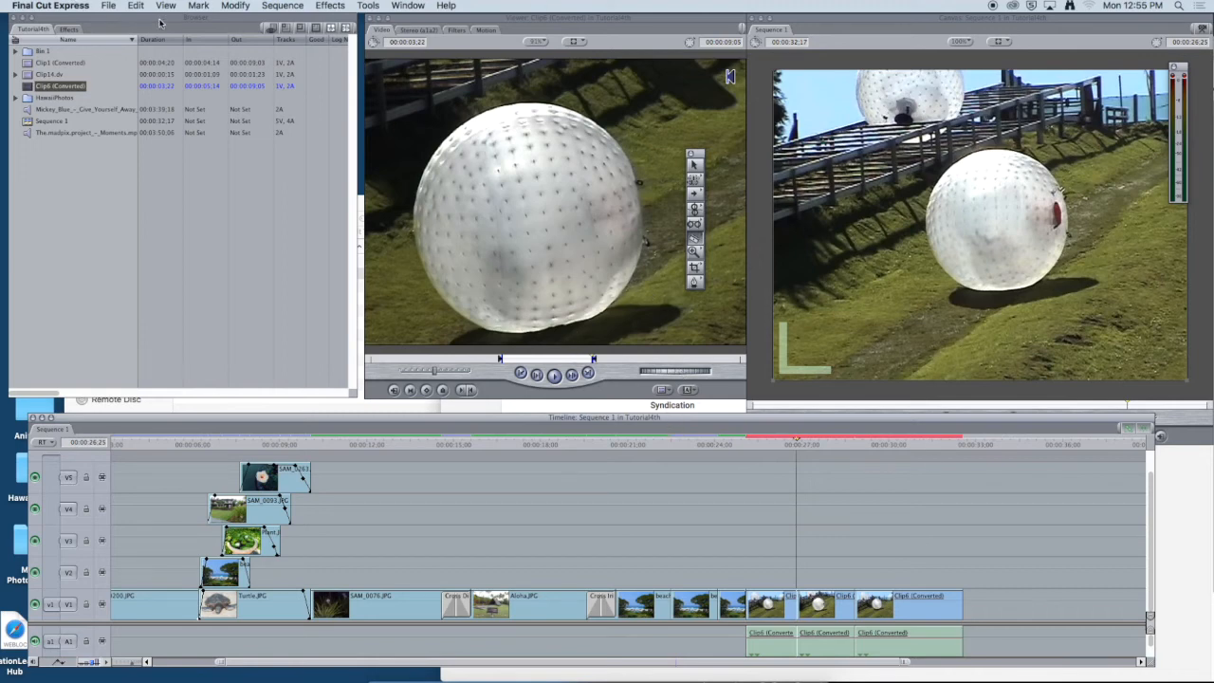
Speed up the first Clip6 (Converted) segment so that it lasts 00:00:00;26.
{"action": "left_click", "coordinate": [693, 166]}
{"action": "double_click", "coordinate": [775, 617]}
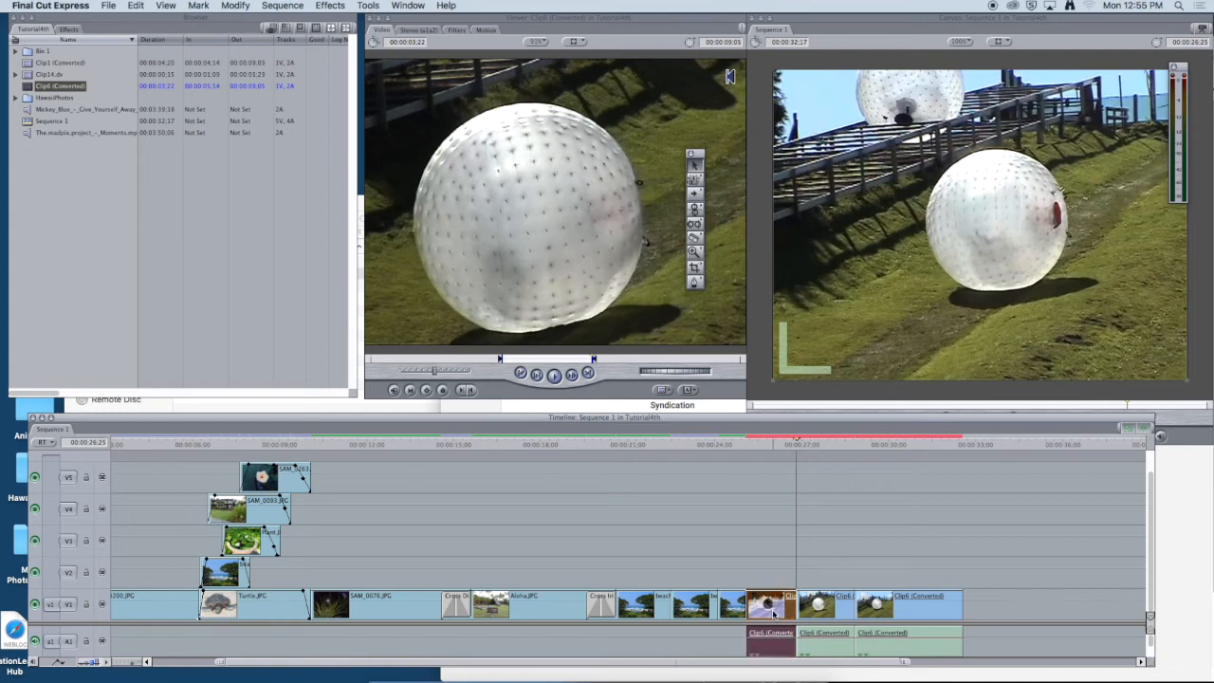
{"action": "left_click_drag", "start_coordinate": [793, 440], "coordinate": [758, 445]}
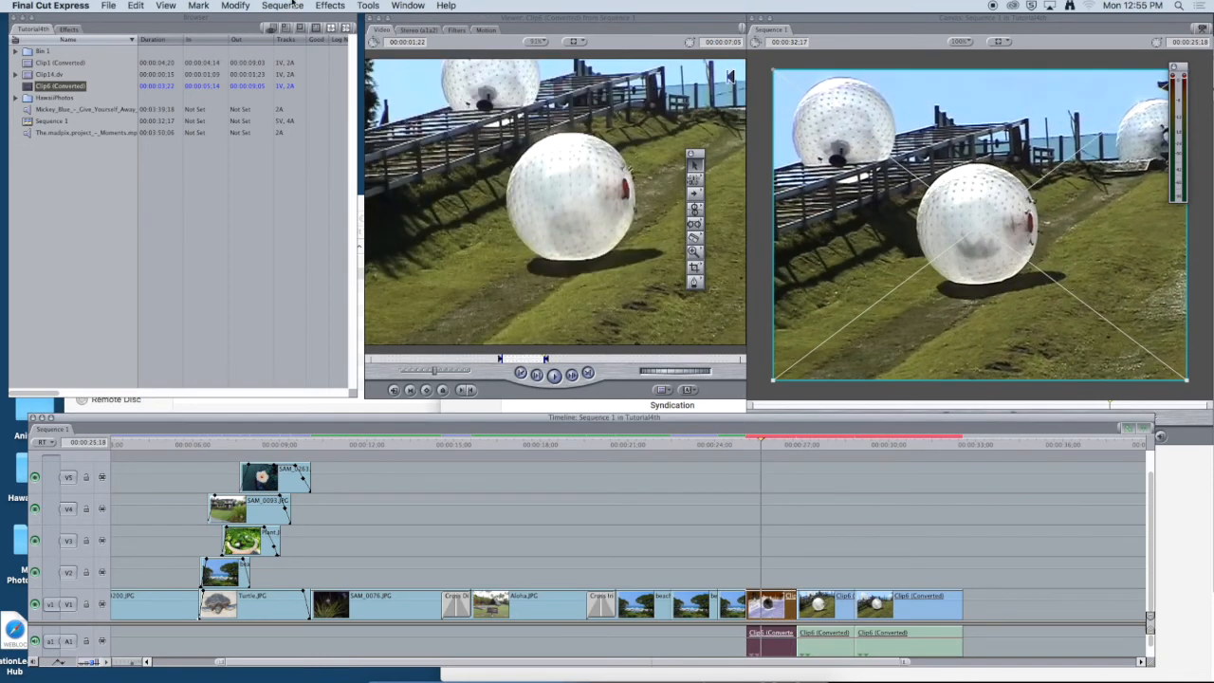
{"action": "left_click", "coordinate": [235, 6]}
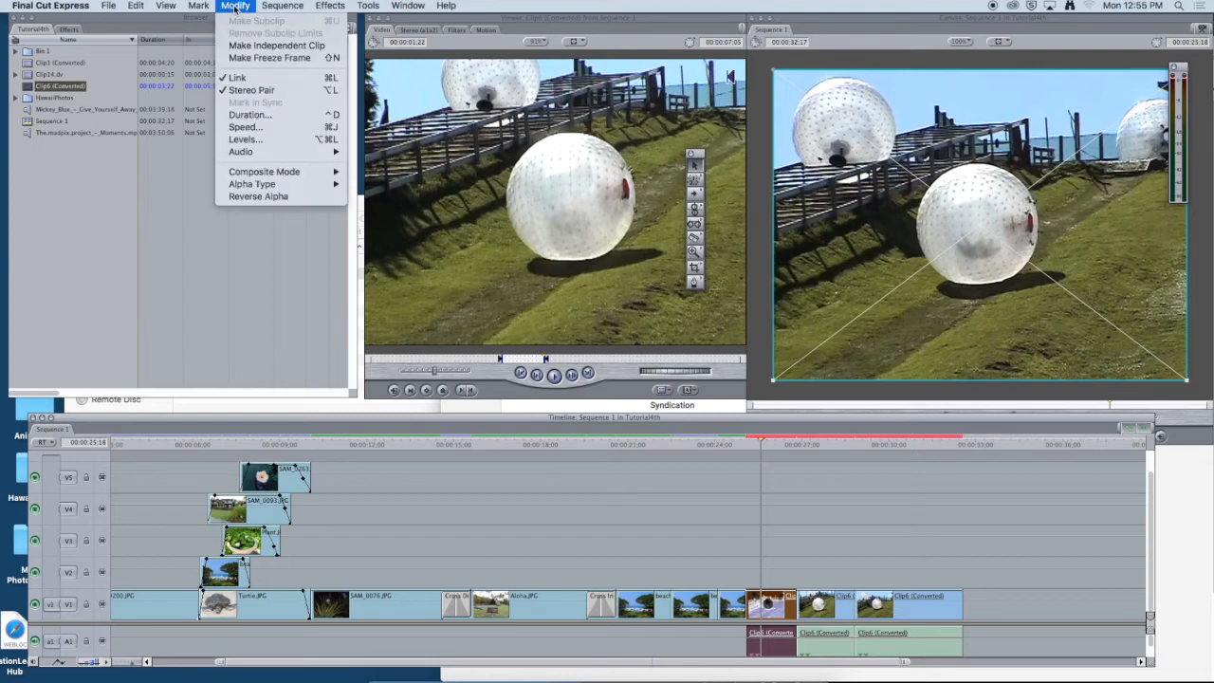
{"action": "left_click", "coordinate": [239, 128]}
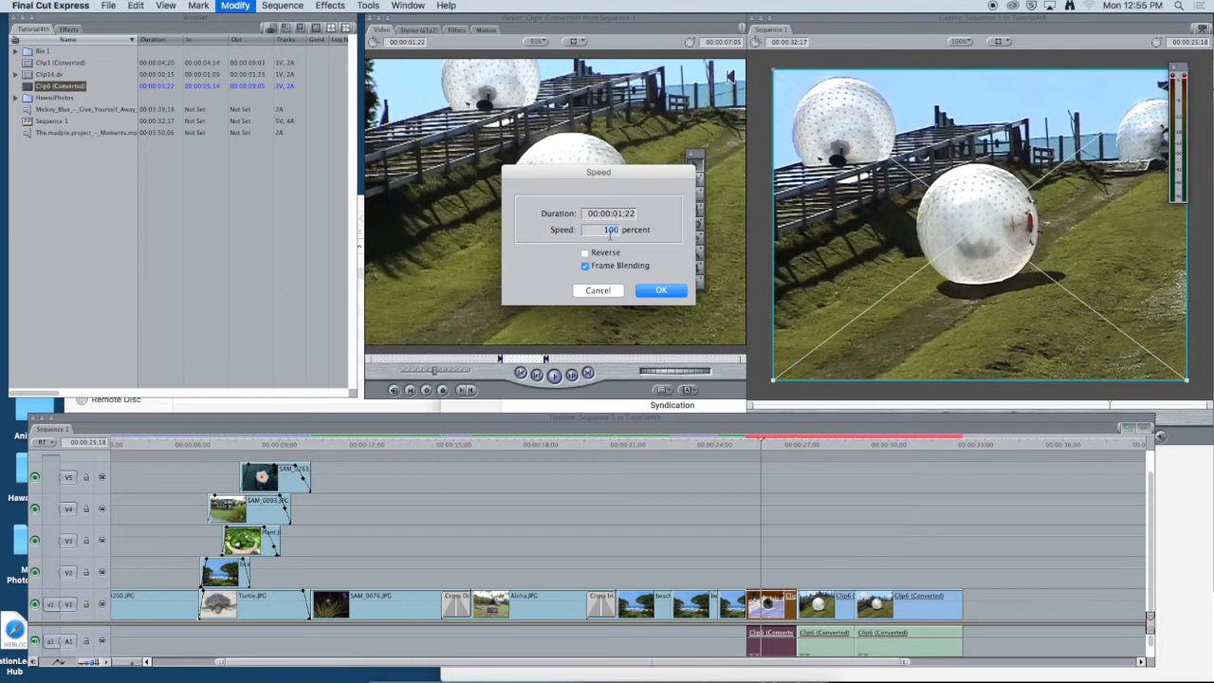
{"action": "left_click", "coordinate": [660, 290]}
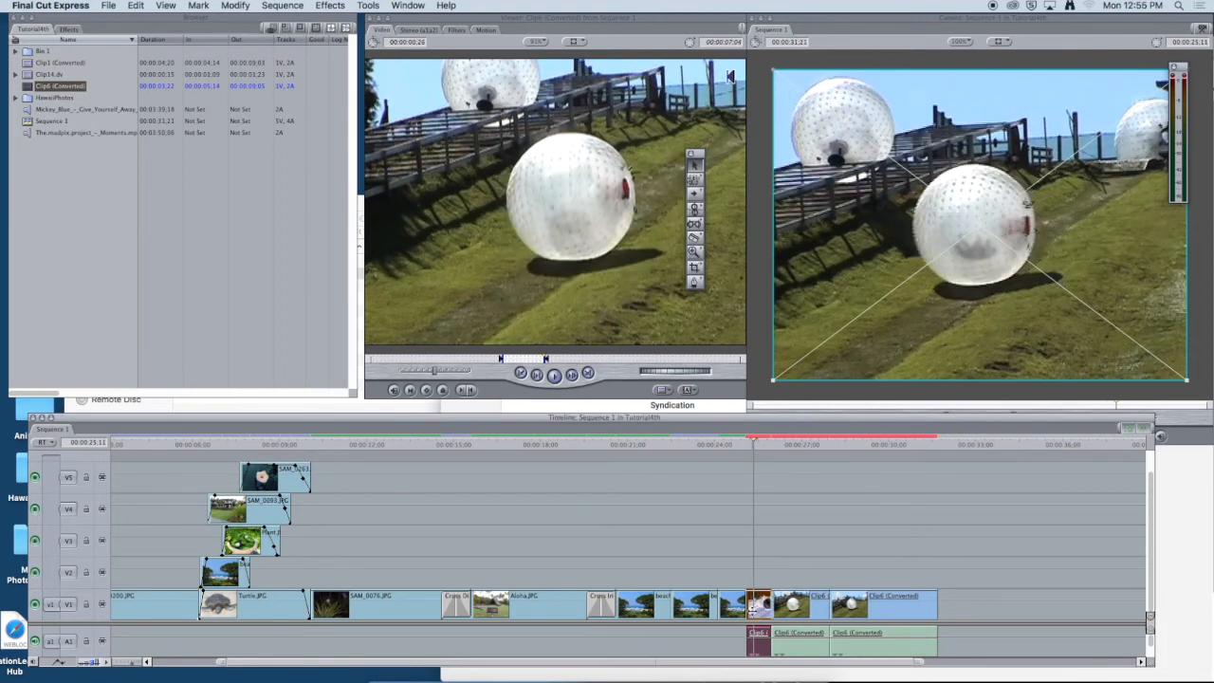
Slow the second Clip6 (Converted) segment down to 65 percent speed with frame blending on.
{"action": "left_click", "coordinate": [772, 443]}
{"action": "left_click", "coordinate": [794, 443]}
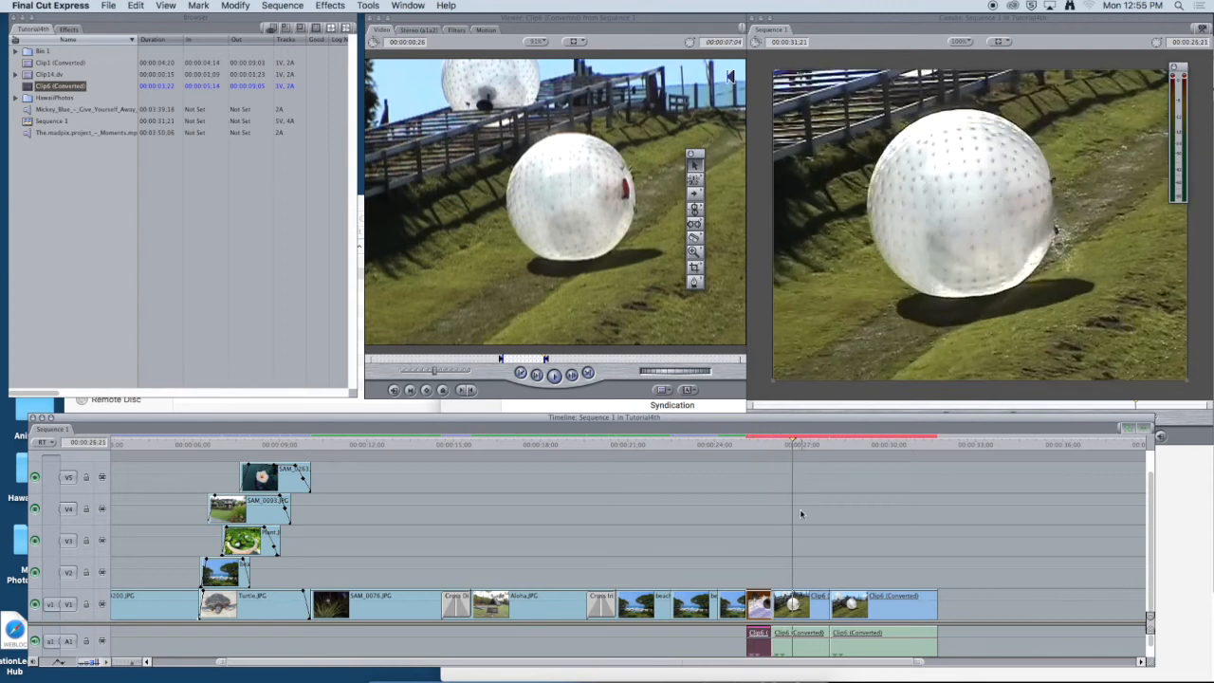
{"action": "left_click", "coordinate": [799, 610]}
{"action": "double_click", "coordinate": [799, 610]}
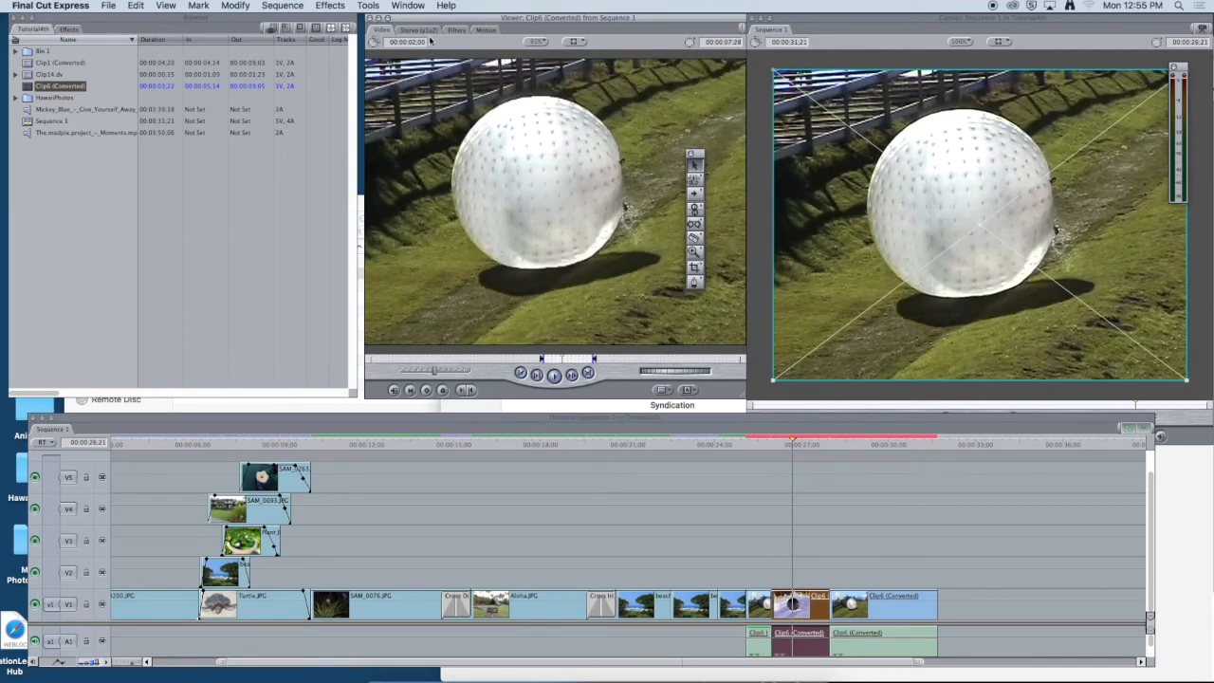
{"action": "left_click", "coordinate": [235, 6]}
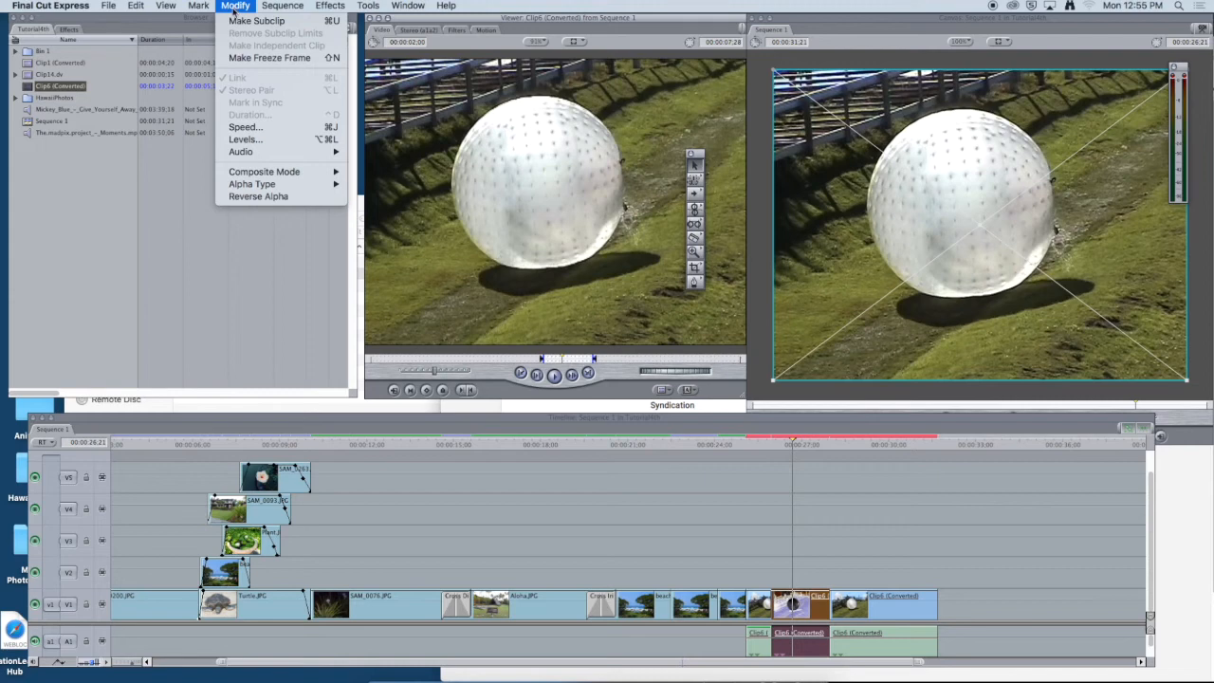
{"action": "left_click", "coordinate": [318, 131]}
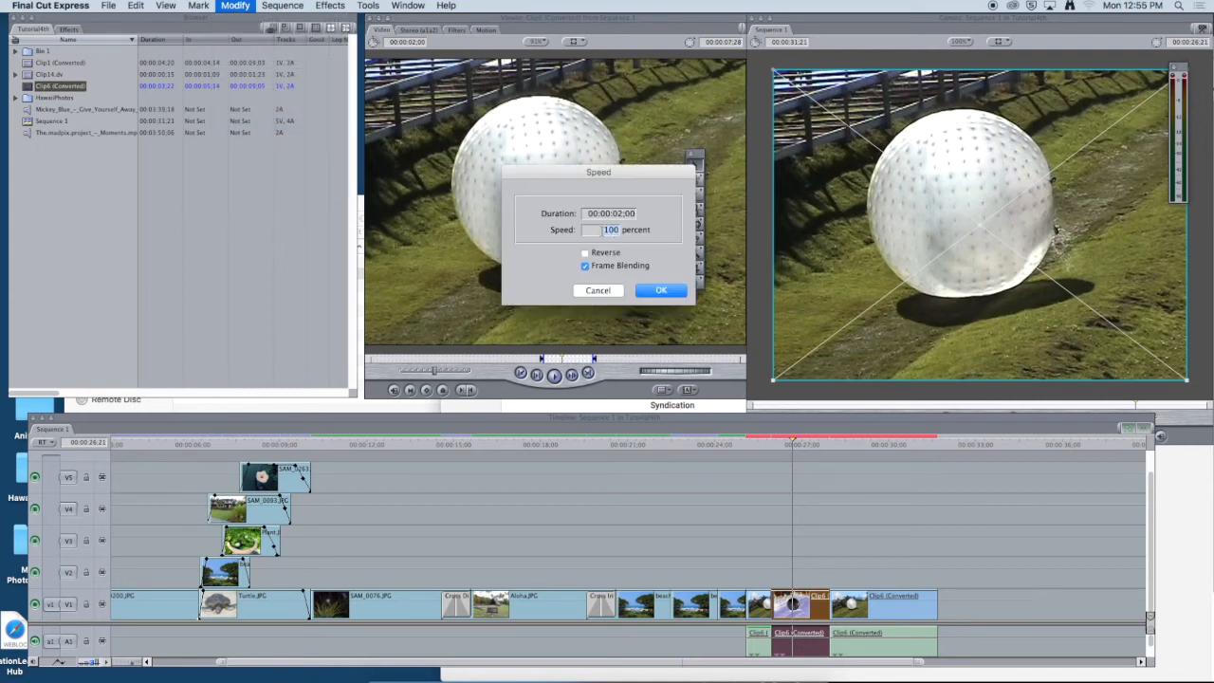
{"action": "type", "text": "65"}
{"action": "left_click", "coordinate": [659, 292]}
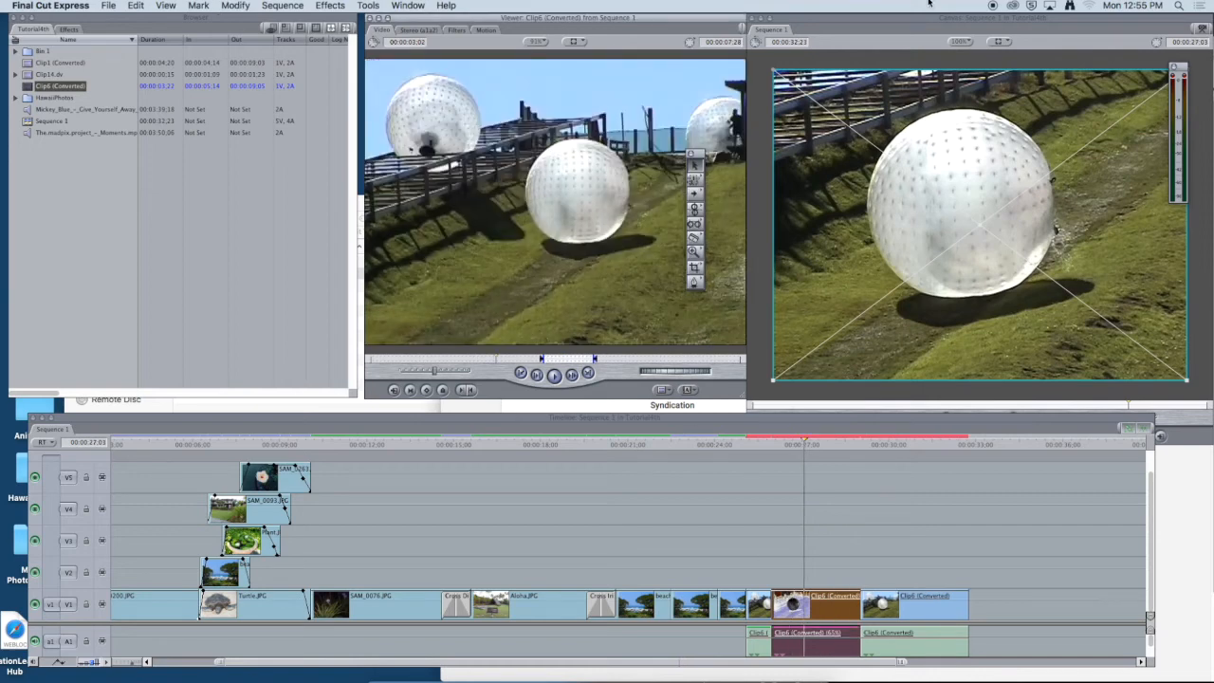
Split the last Clip6 (Converted) clip into three pieces with the Razor Blade tool, cutting at 00:00:30;23 and 00:00:31;28.
{"action": "left_click_drag", "start_coordinate": [804, 445], "coordinate": [923, 492]}
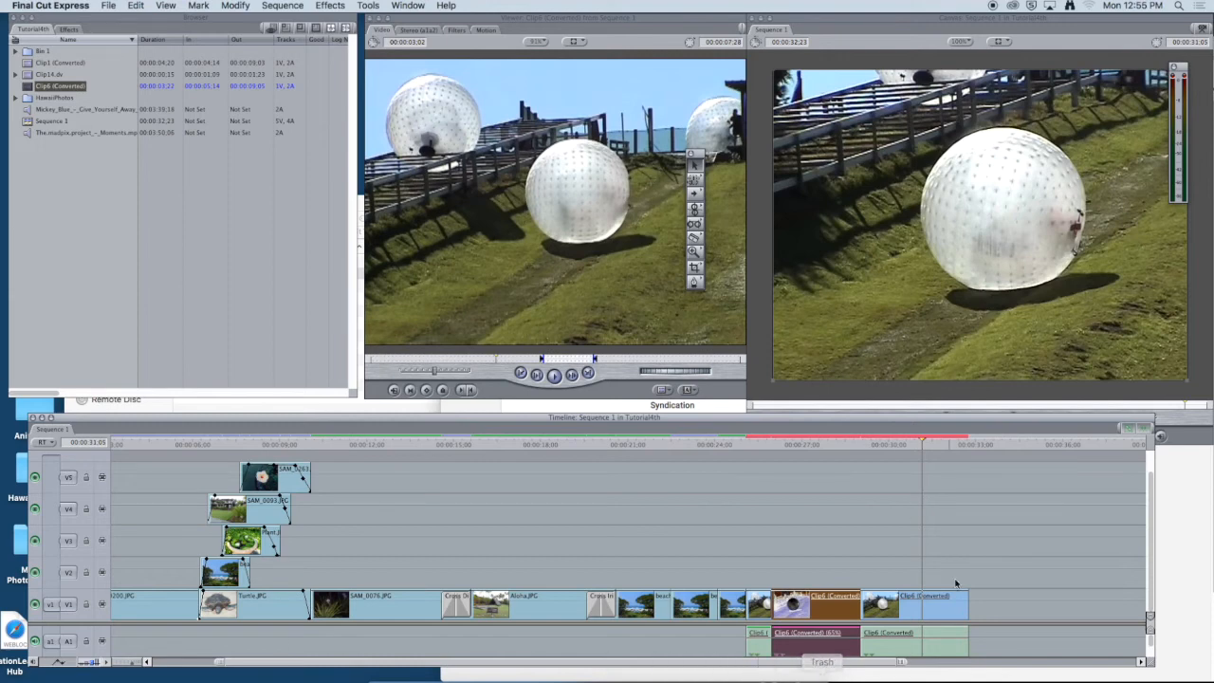
{"action": "mouse_move", "coordinate": [923, 445]}
{"action": "left_mouse_down"}
{"action": "mouse_move", "coordinate": [896, 454]}
{"action": "mouse_move", "coordinate": [911, 454]}
{"action": "left_mouse_up"}
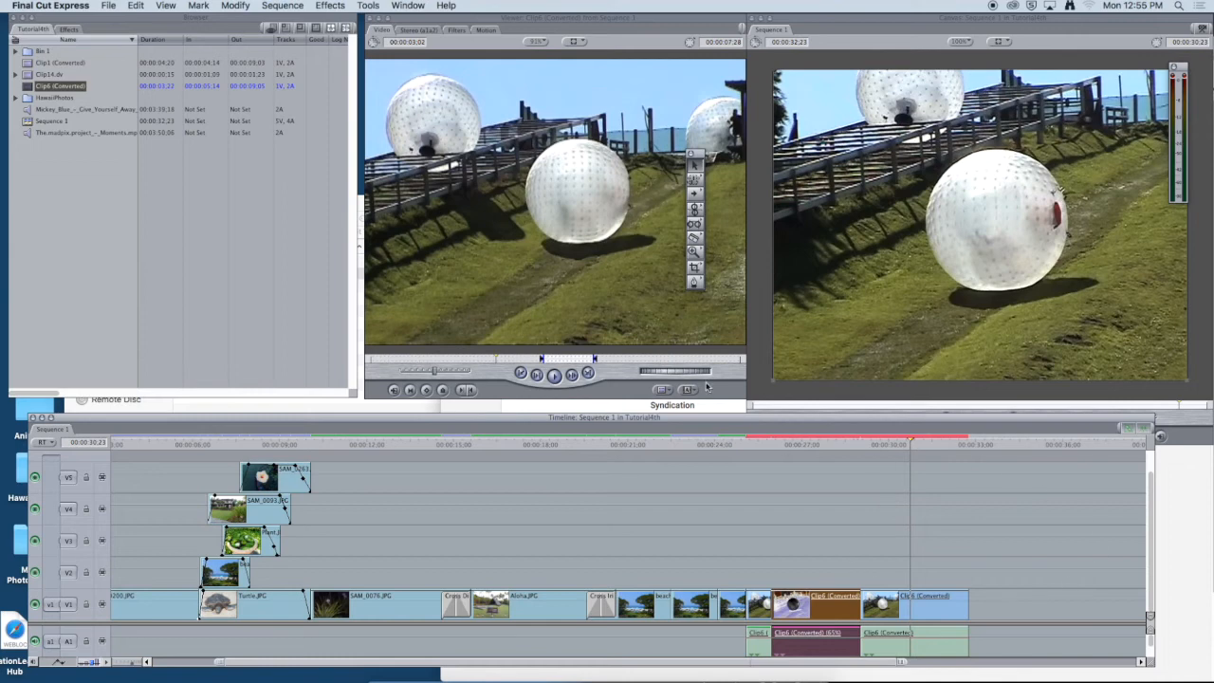
{"action": "left_click", "coordinate": [912, 608]}
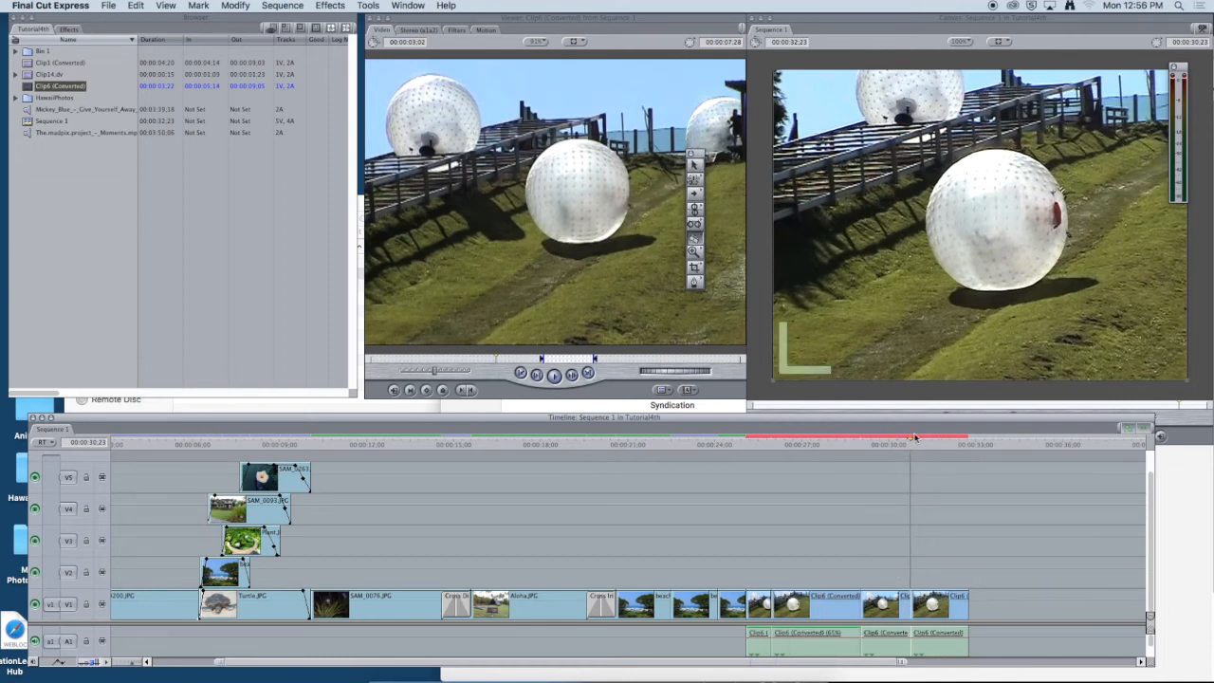
{"action": "left_click", "coordinate": [919, 442]}
{"action": "left_click_drag", "start_coordinate": [918, 442], "coordinate": [944, 442]}
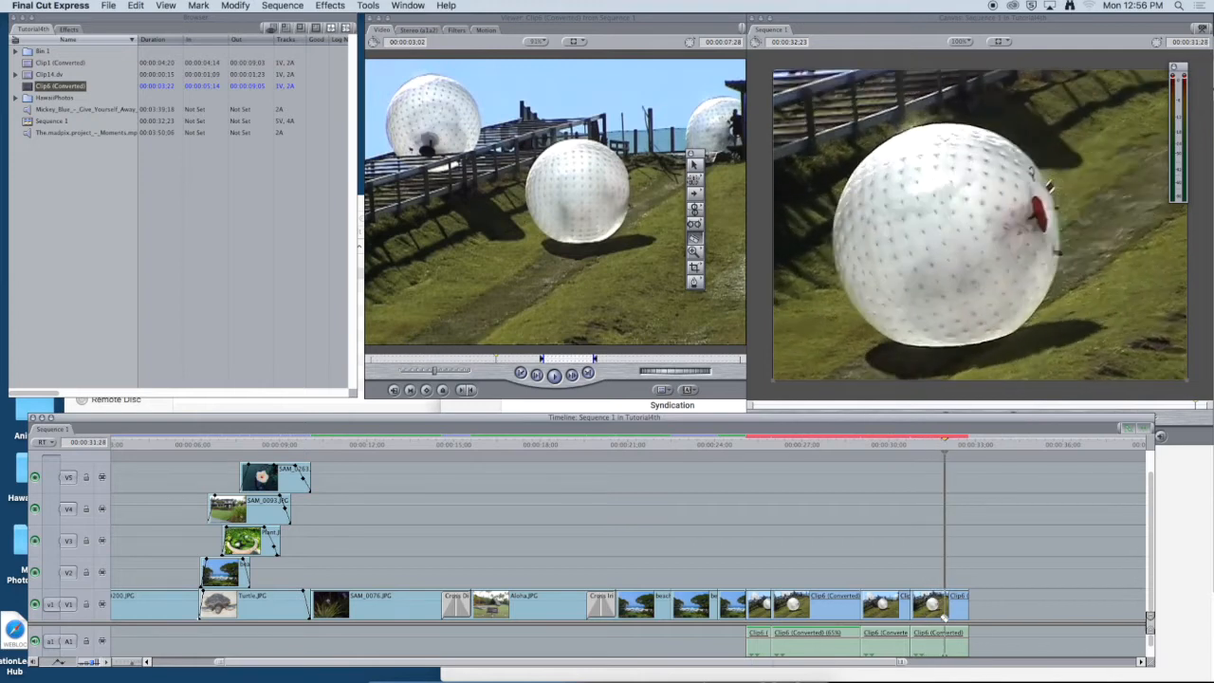
{"action": "left_click", "coordinate": [946, 609]}
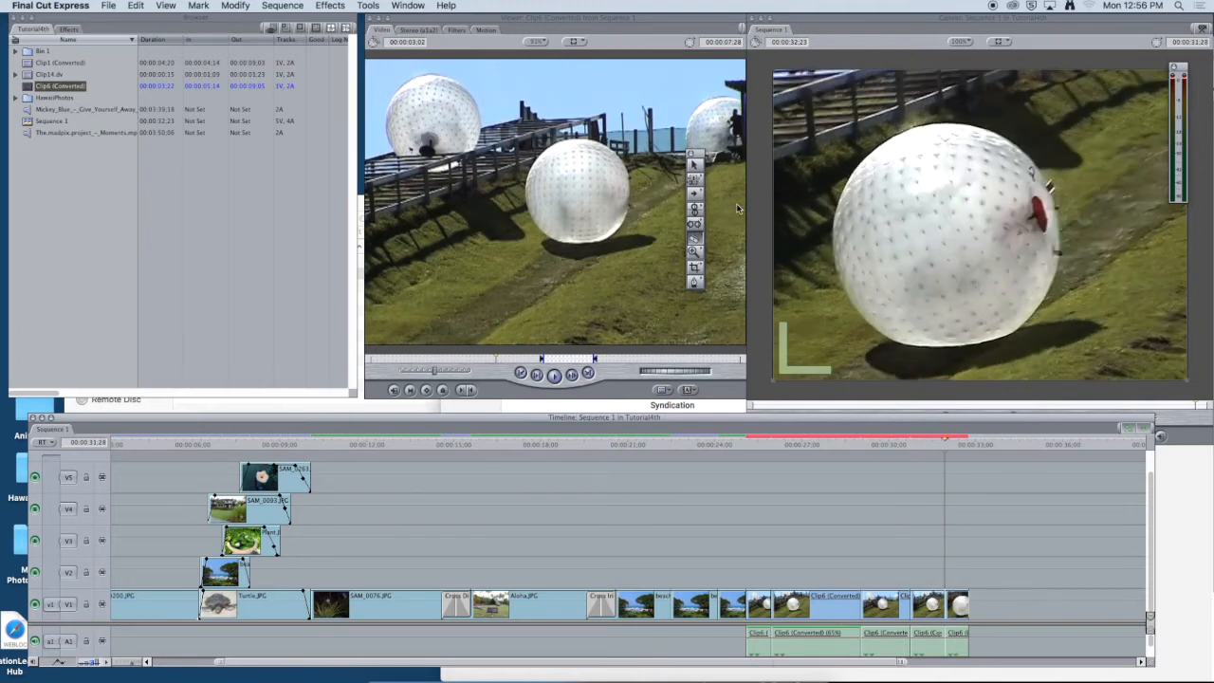
Delete the first and last of the three pieces cut from the final Clip6 (Converted) clip and close the gap.
{"action": "left_click", "coordinate": [693, 166]}
{"action": "left_click", "coordinate": [881, 607]}
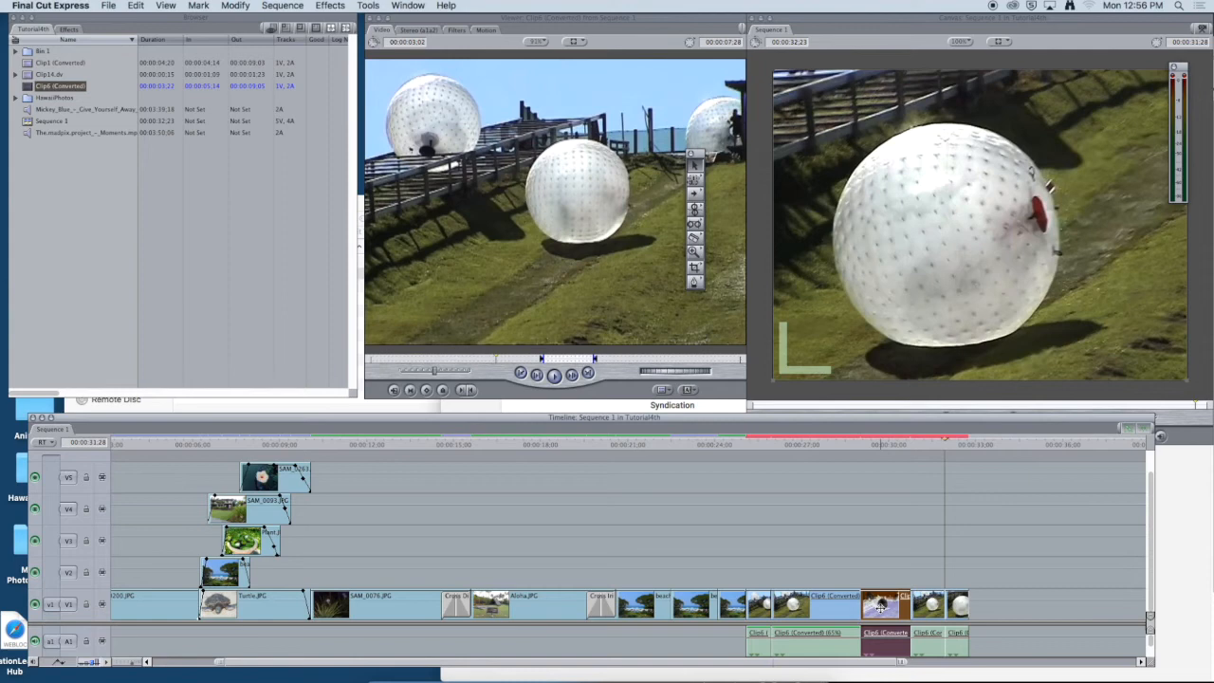
{"action": "key", "text": "Delete"}
{"action": "left_click", "coordinate": [906, 608]}
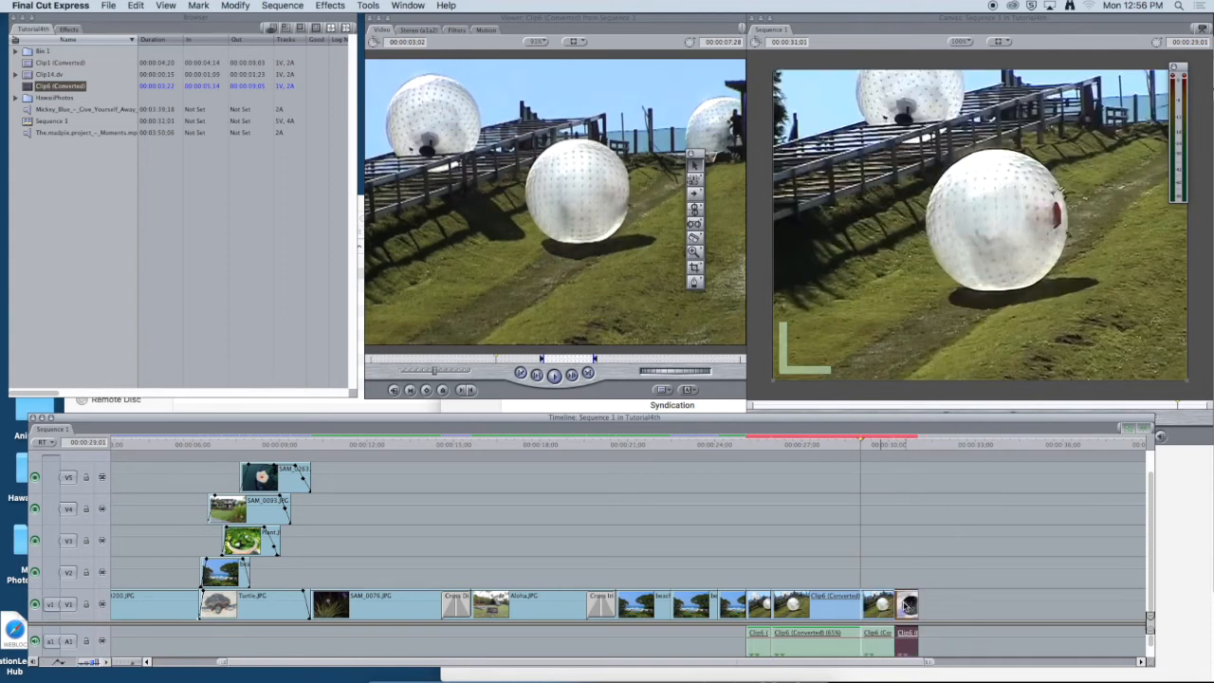
{"action": "key", "text": "Delete"}
Copy the last Clip6 (Converted) segment and paste two copies of it back to back at the sequence end, starting at 00:00:30;06.
{"action": "left_click", "coordinate": [880, 607]}
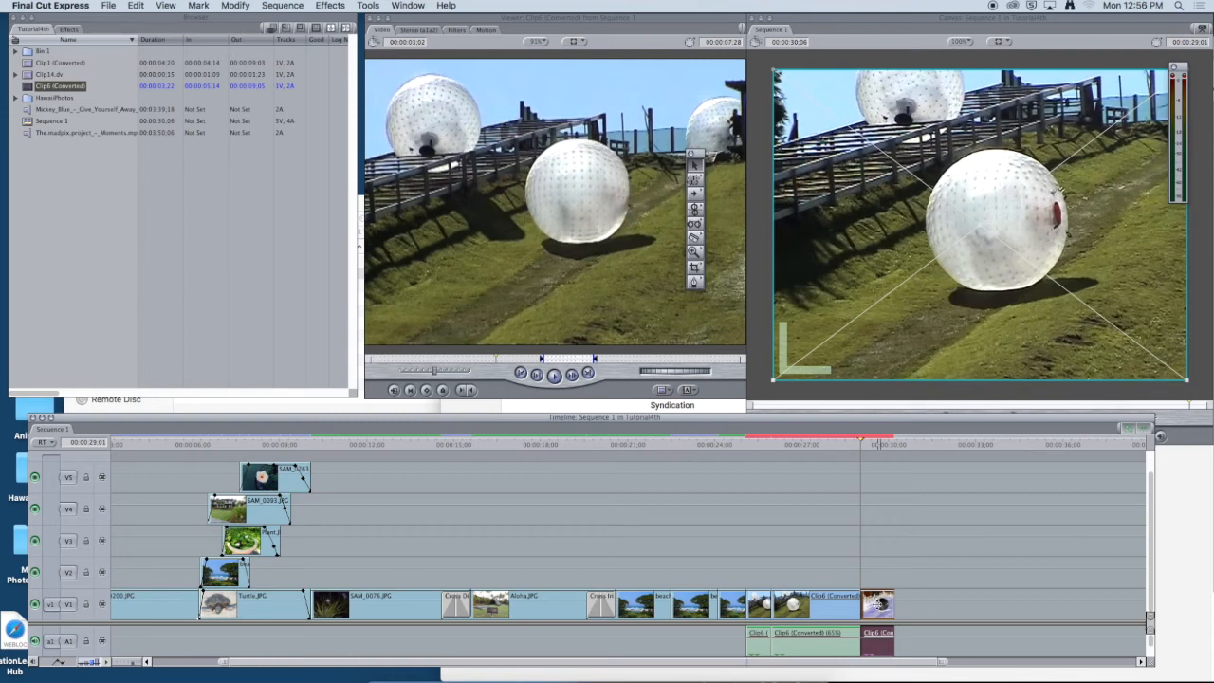
{"action": "left_click", "coordinate": [136, 6]}
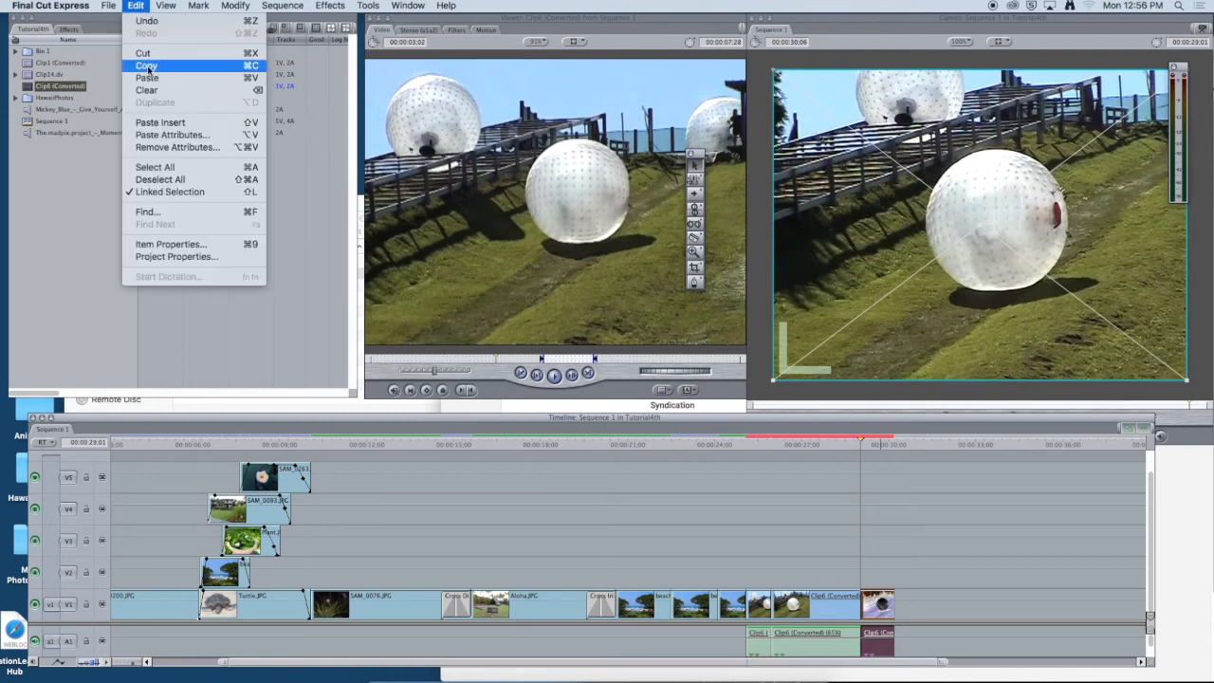
{"action": "left_click", "coordinate": [143, 68]}
{"action": "left_click_drag", "start_coordinate": [861, 443], "coordinate": [895, 446]}
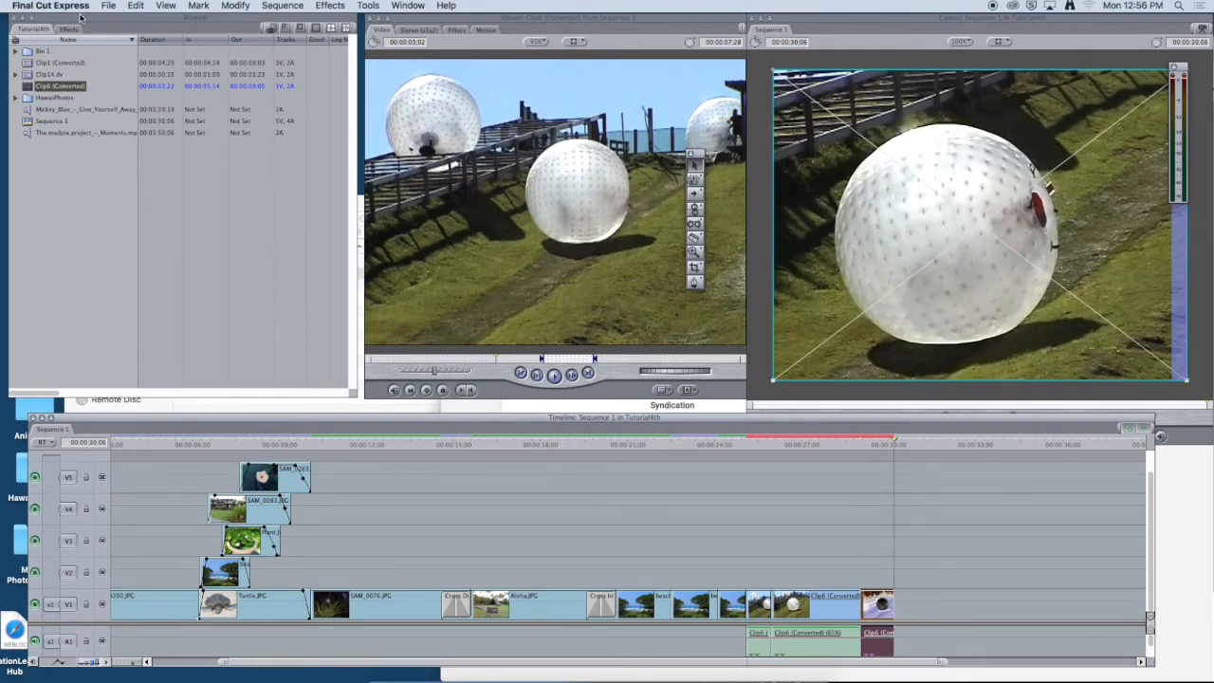
{"action": "left_click", "coordinate": [136, 6]}
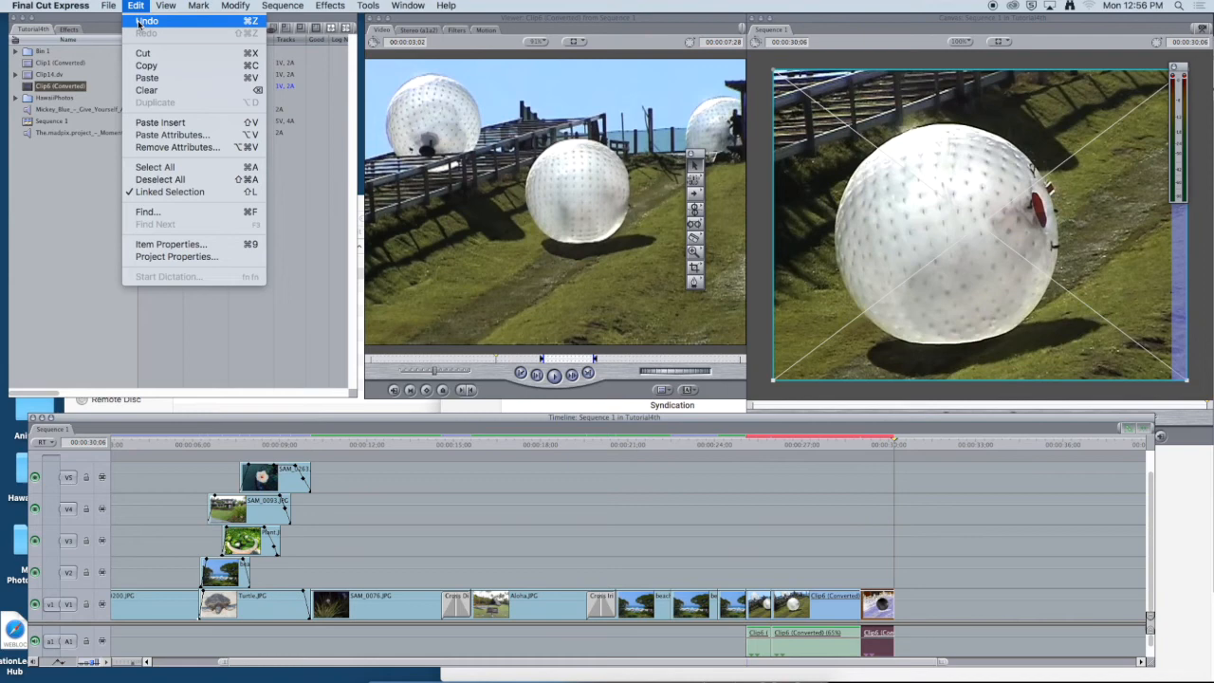
{"action": "left_click", "coordinate": [147, 77]}
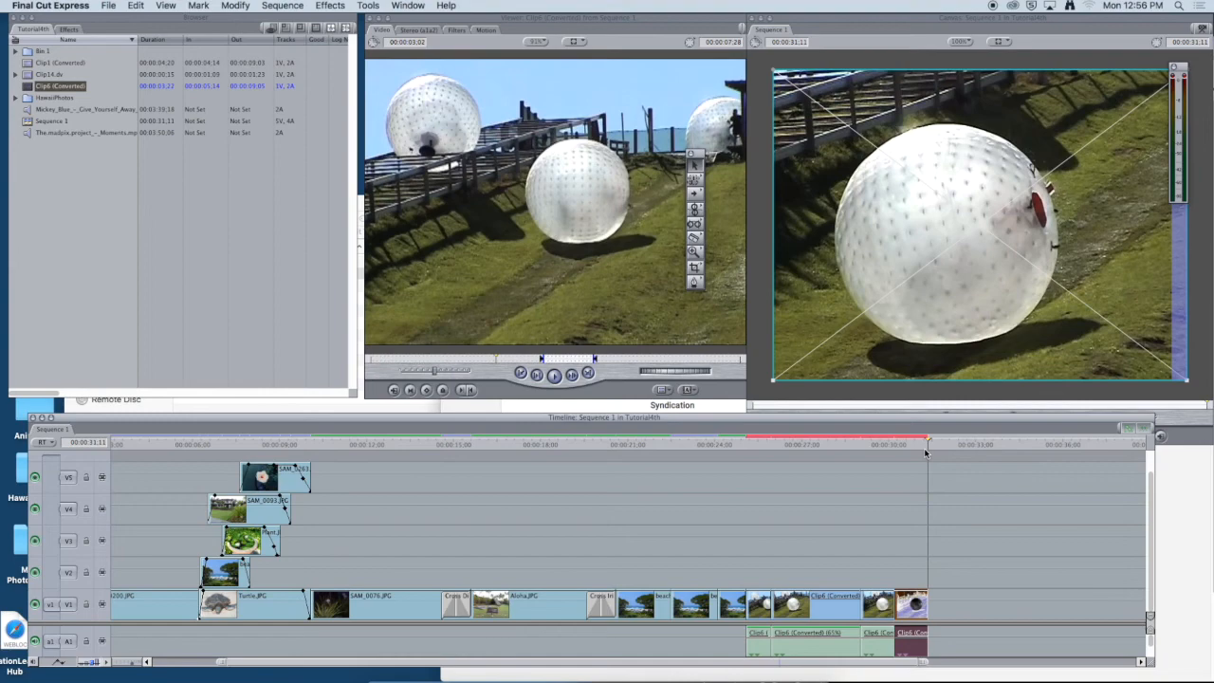
{"action": "key", "text": "super+v"}
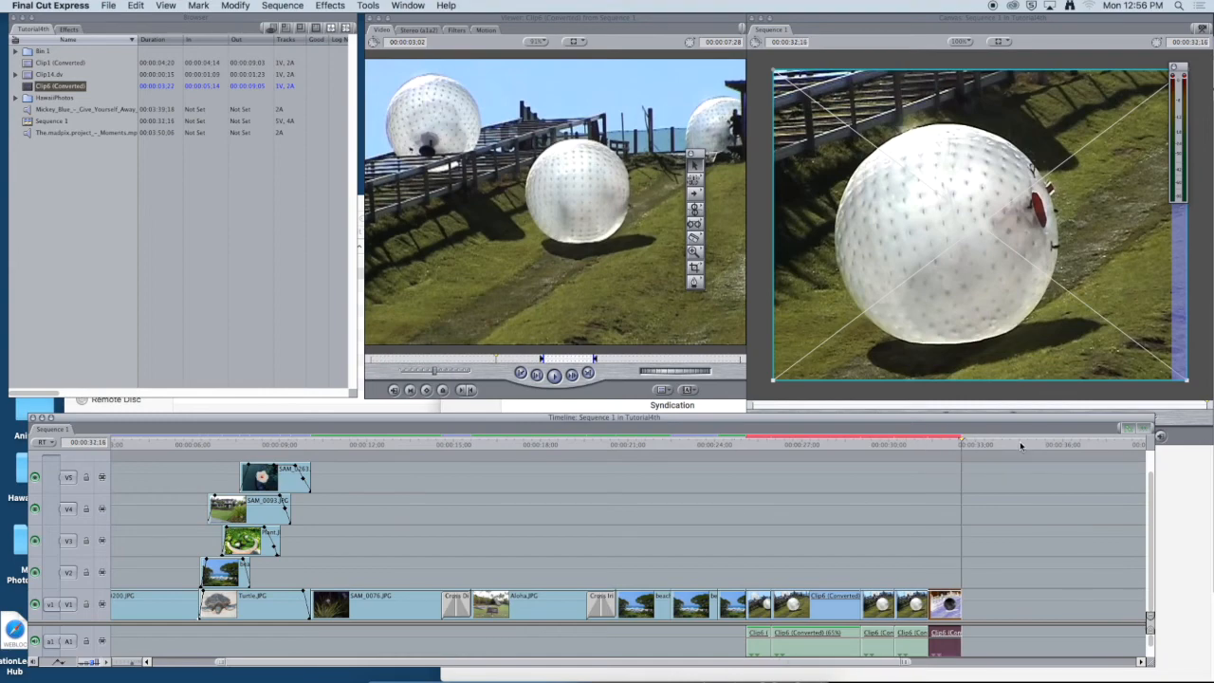
Set the middle of the three identical Clip6 (Converted) segments at the end of the sequence to play in reverse.
{"action": "left_click_drag", "start_coordinate": [961, 442], "coordinate": [889, 500]}
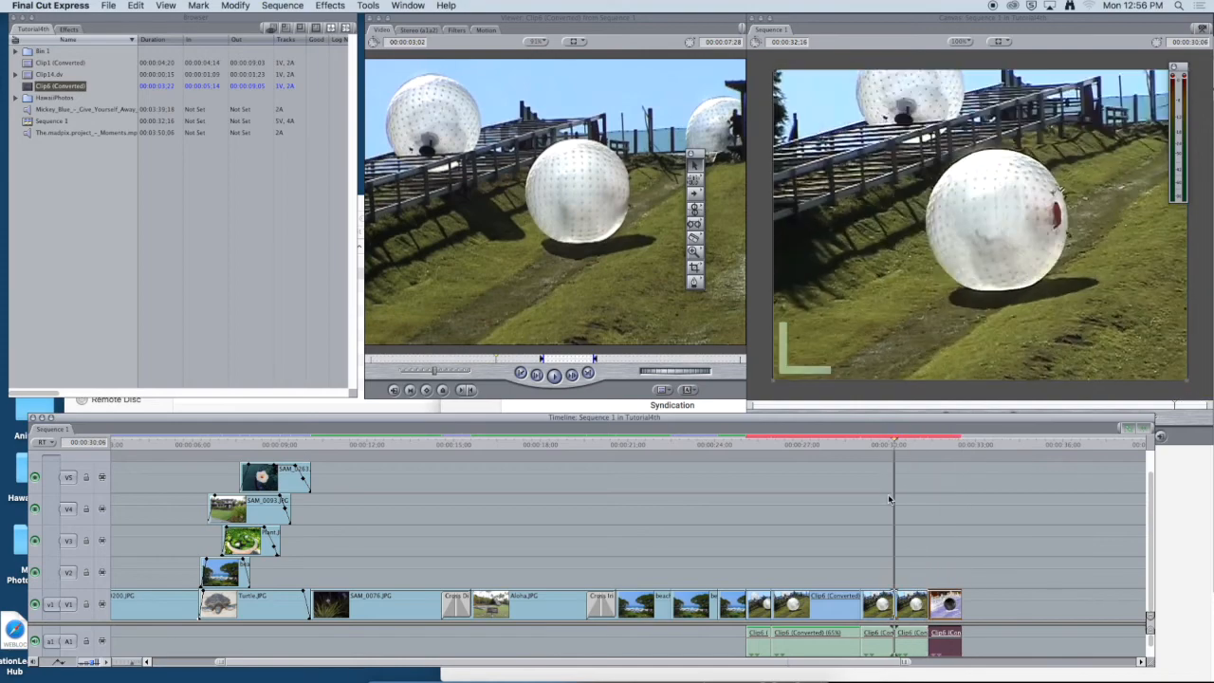
{"action": "double_click", "coordinate": [880, 608]}
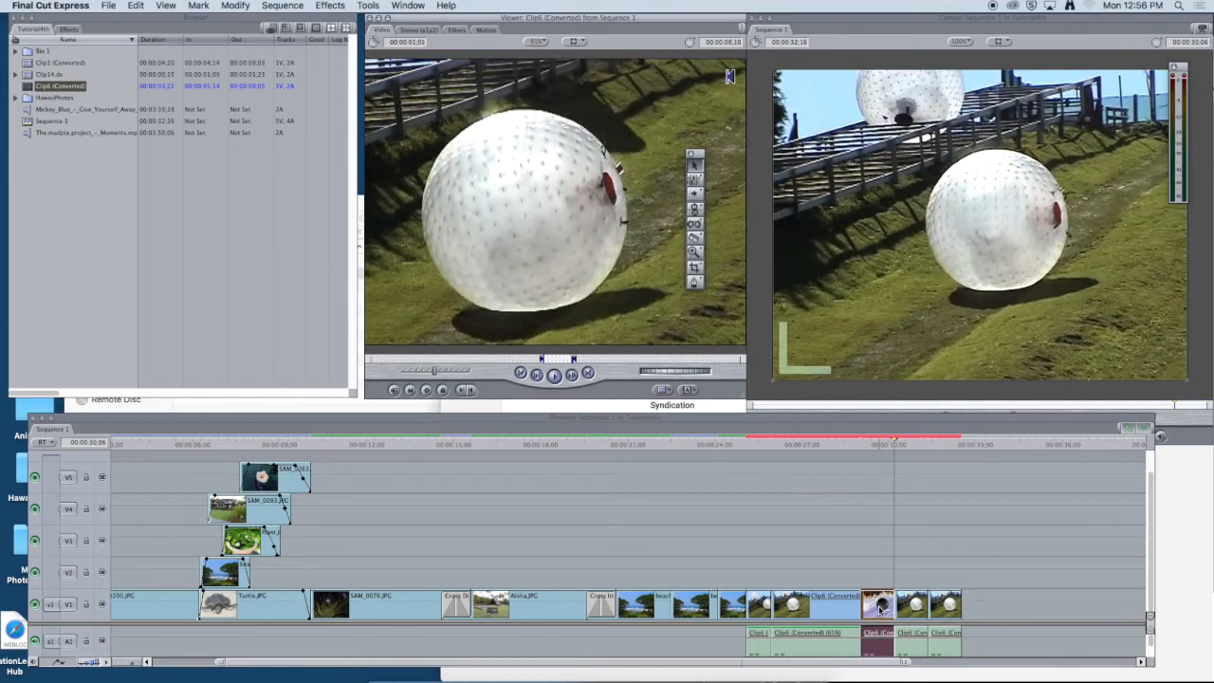
{"action": "left_click_drag", "start_coordinate": [898, 447], "coordinate": [912, 447]}
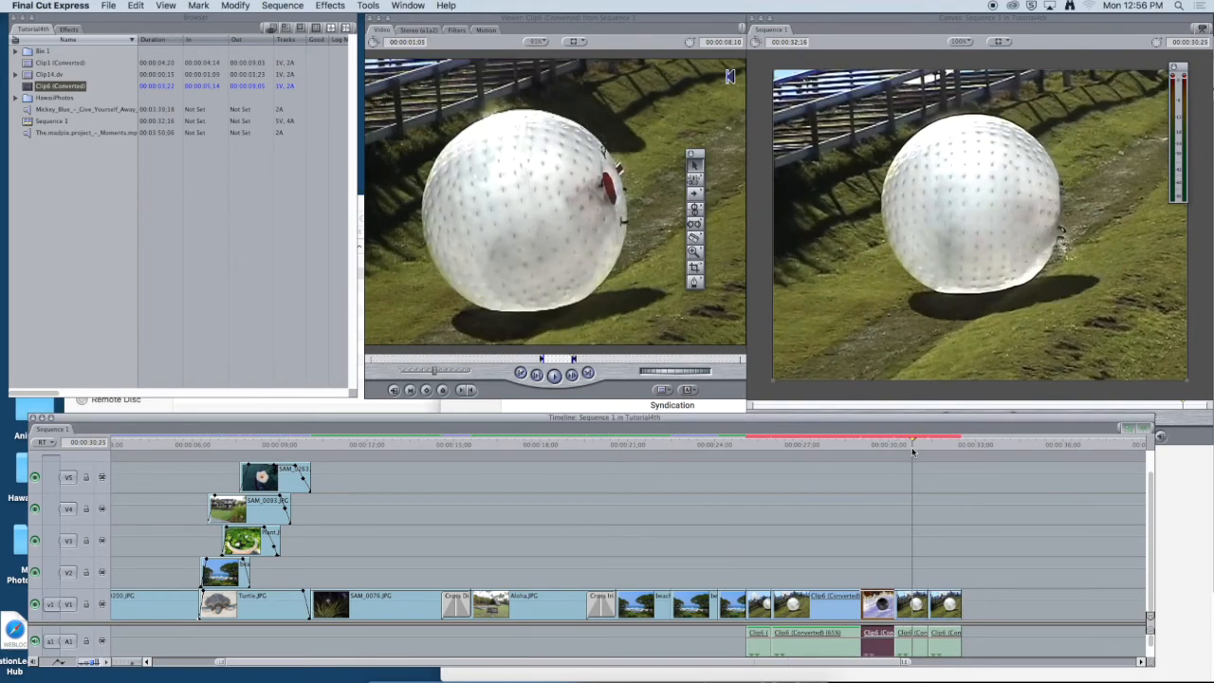
{"action": "double_click", "coordinate": [912, 607]}
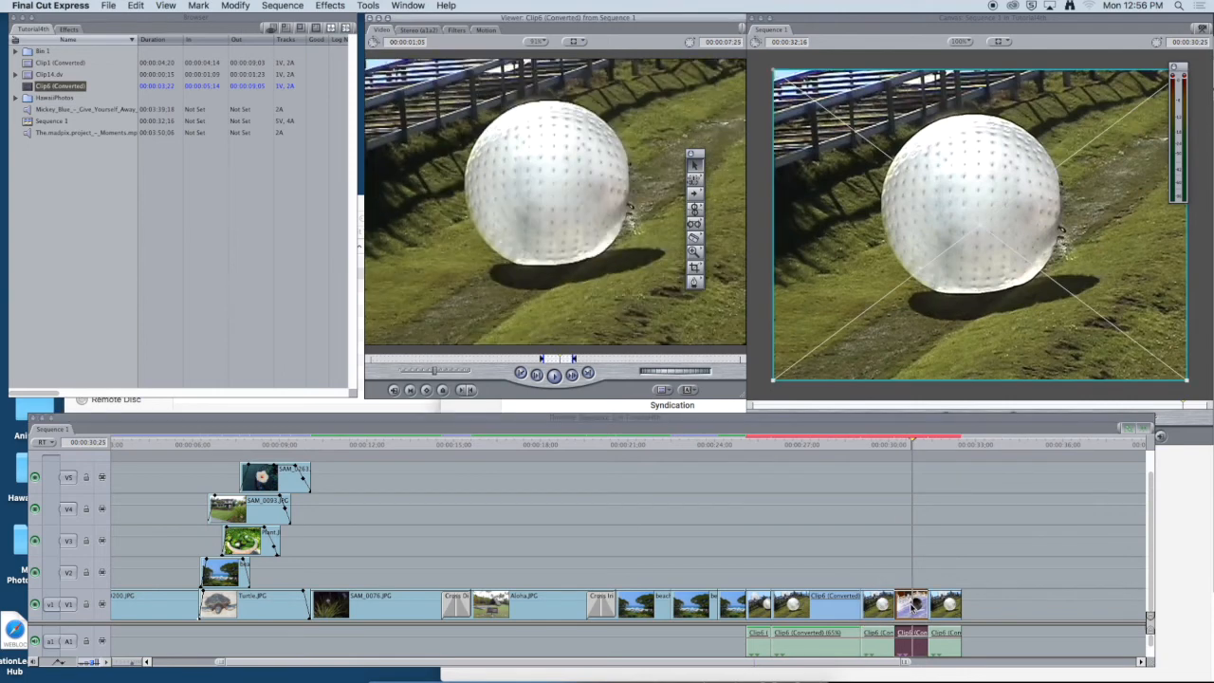
{"action": "left_click", "coordinate": [237, 6]}
{"action": "left_click", "coordinate": [241, 131]}
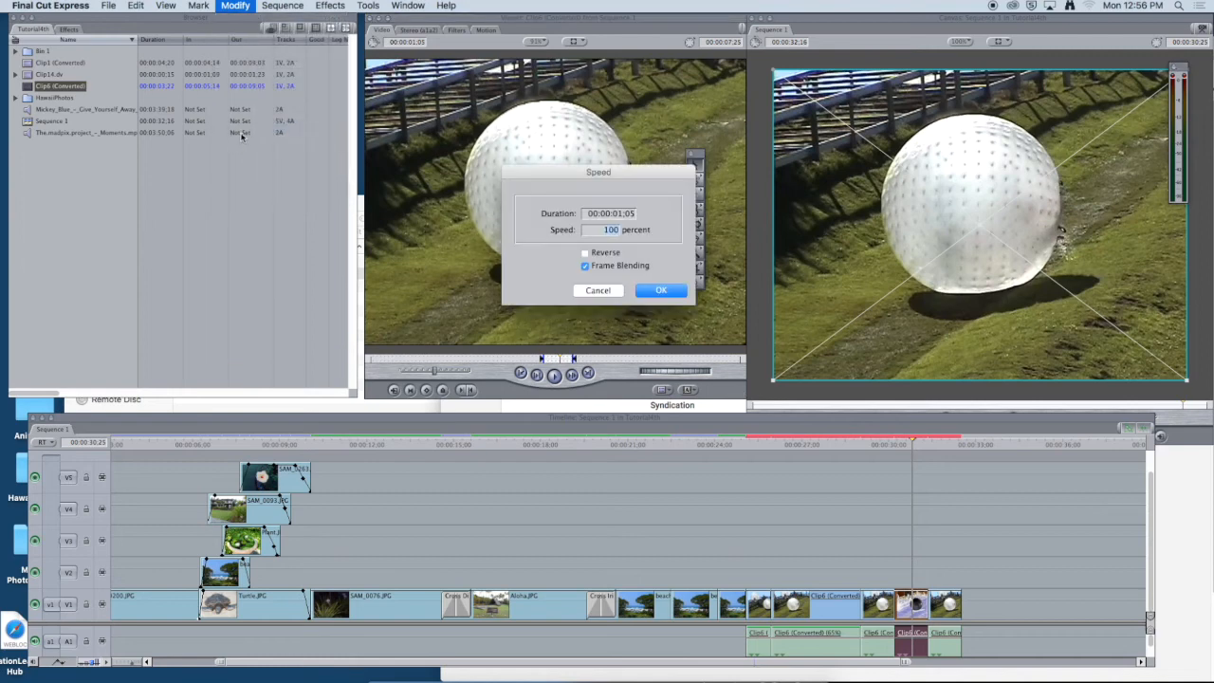
{"action": "left_click", "coordinate": [586, 253]}
{"action": "left_click", "coordinate": [669, 292]}
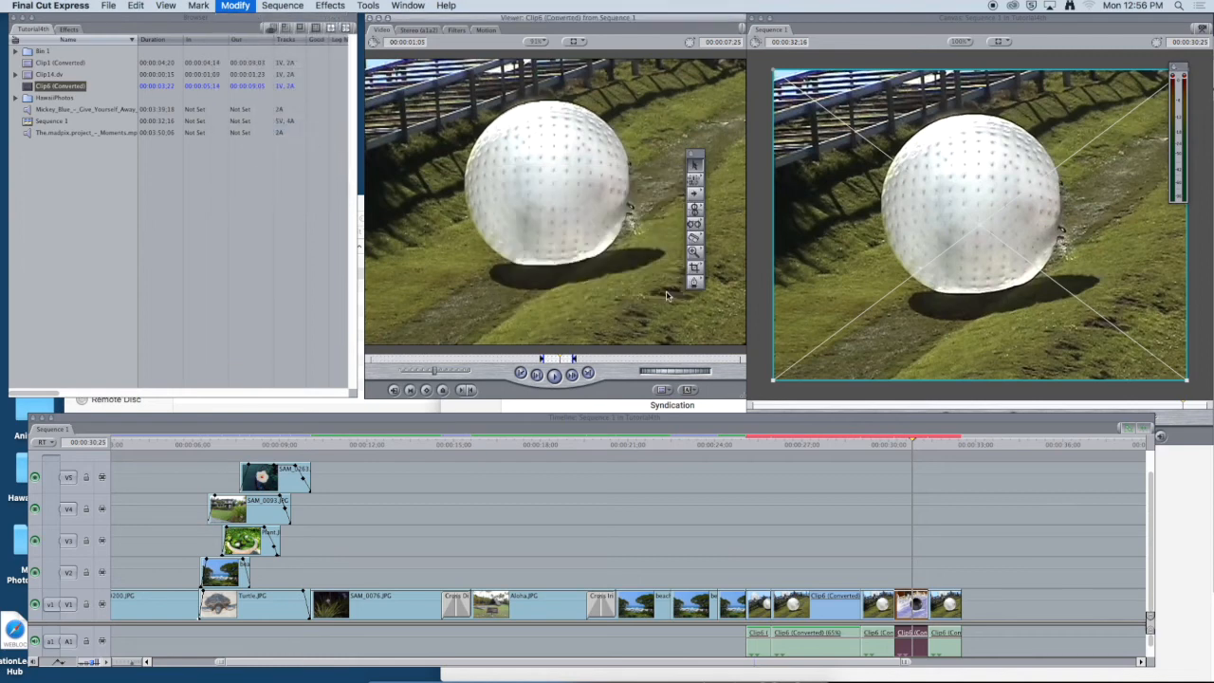
{"action": "left_click", "coordinate": [953, 524]}
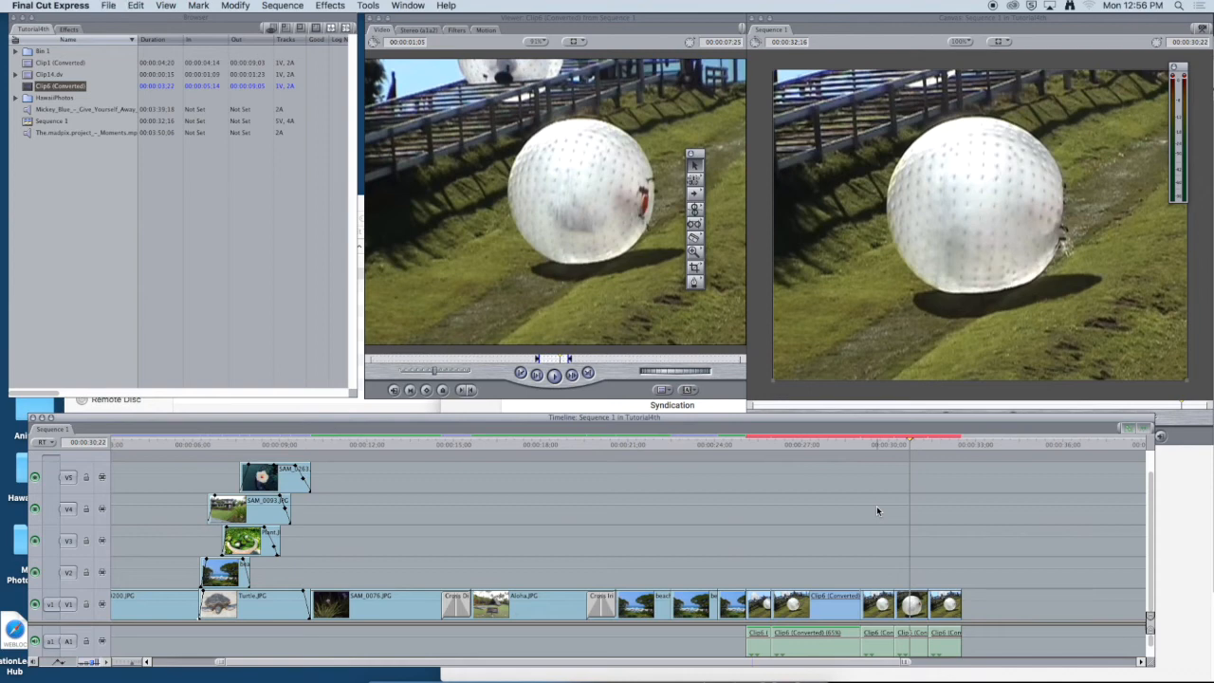
Render all clips in the sequence and play back the Clip6 (Converted) segments from the first one to the end.
{"action": "key", "text": "super+a"}
{"action": "key", "text": "super+r"}
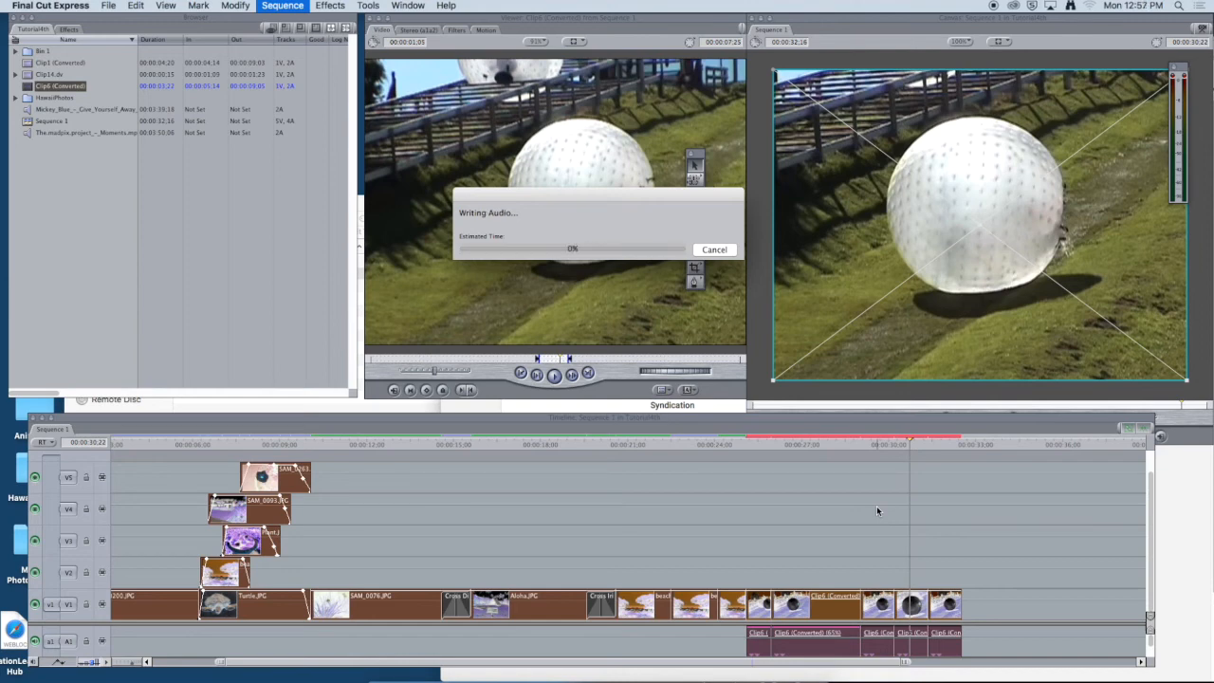
{"action": "left_click_drag", "start_coordinate": [904, 446], "coordinate": [747, 446]}
{"action": "key", "text": "space"}
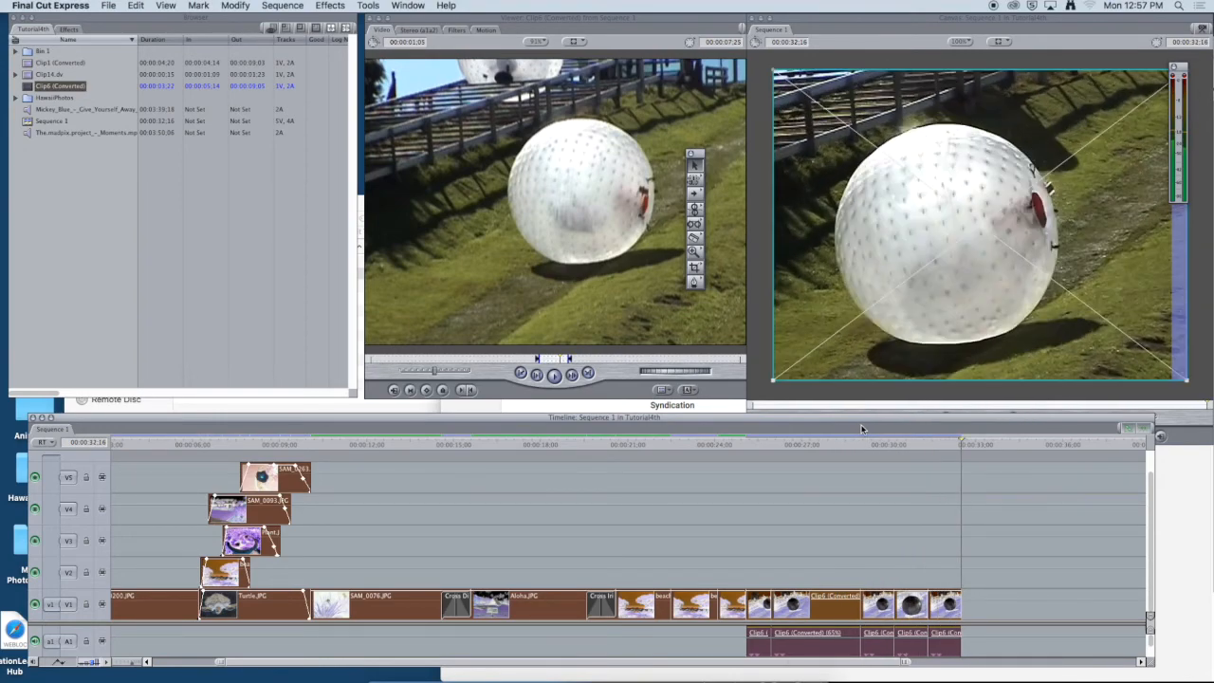
{"action": "left_click", "coordinate": [998, 505]}
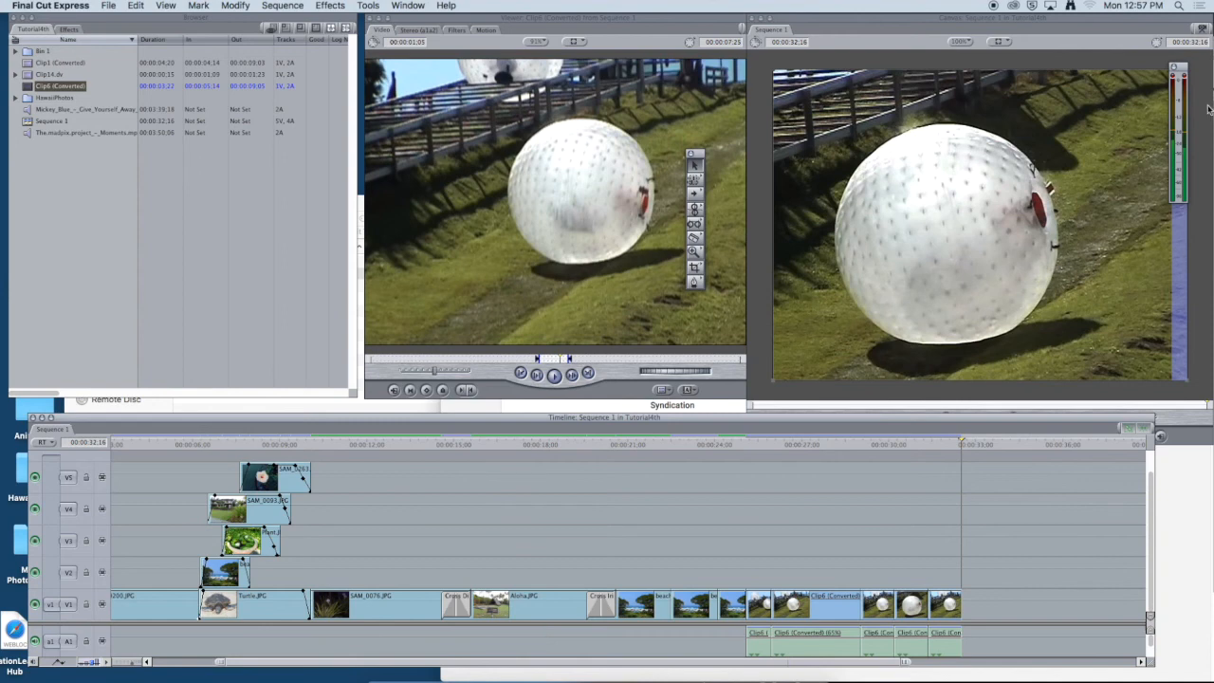
Apply the Final Cut Express Echo audio filter to the 65 percent speed Clip6 (Converted) segment and show its filter settings.
{"action": "left_click_drag", "start_coordinate": [961, 443], "coordinate": [816, 448]}
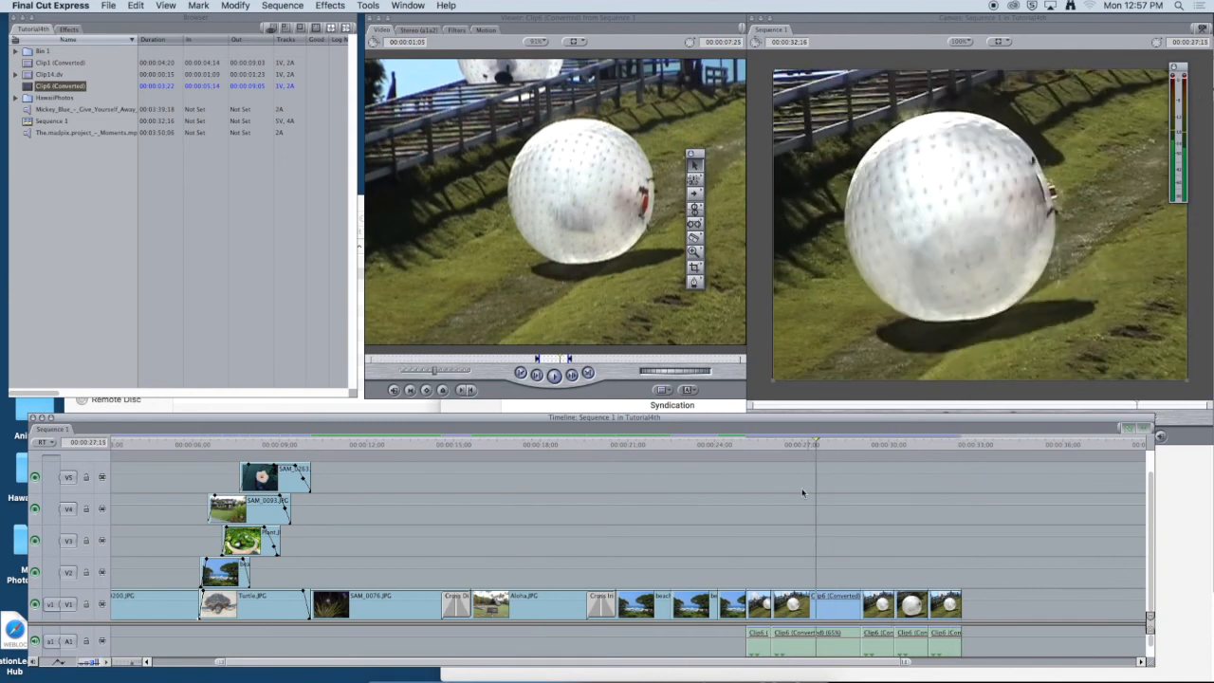
{"action": "double_click", "coordinate": [808, 604]}
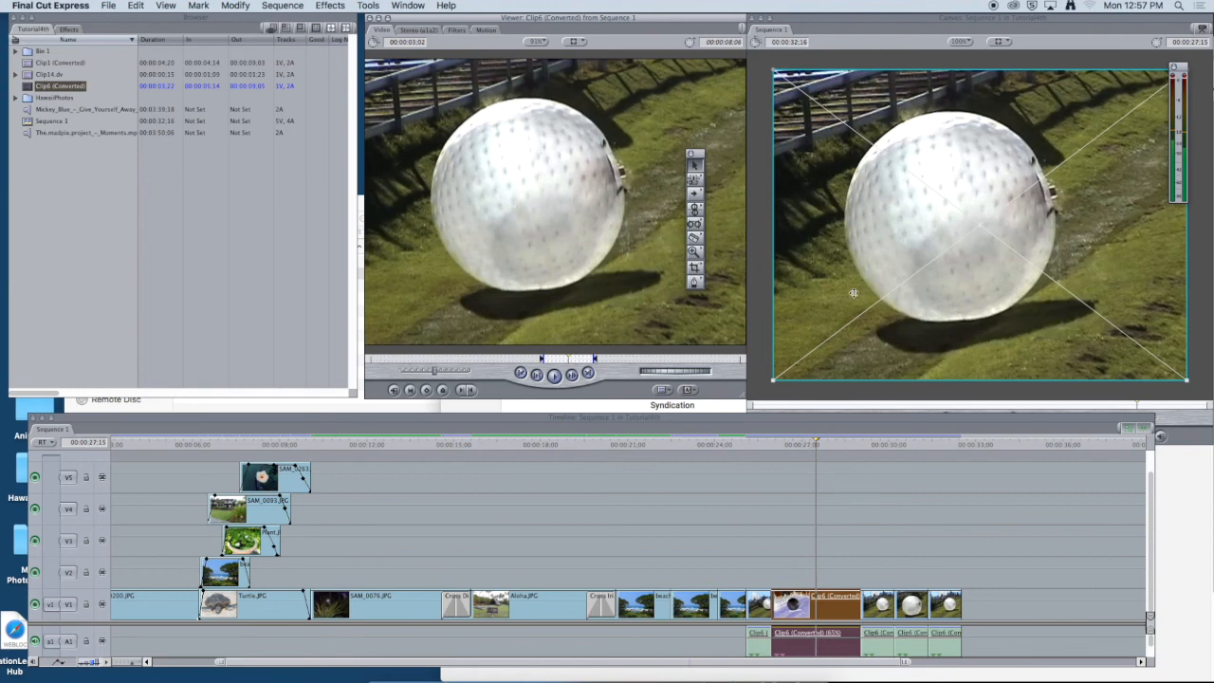
{"action": "left_click", "coordinate": [331, 6]}
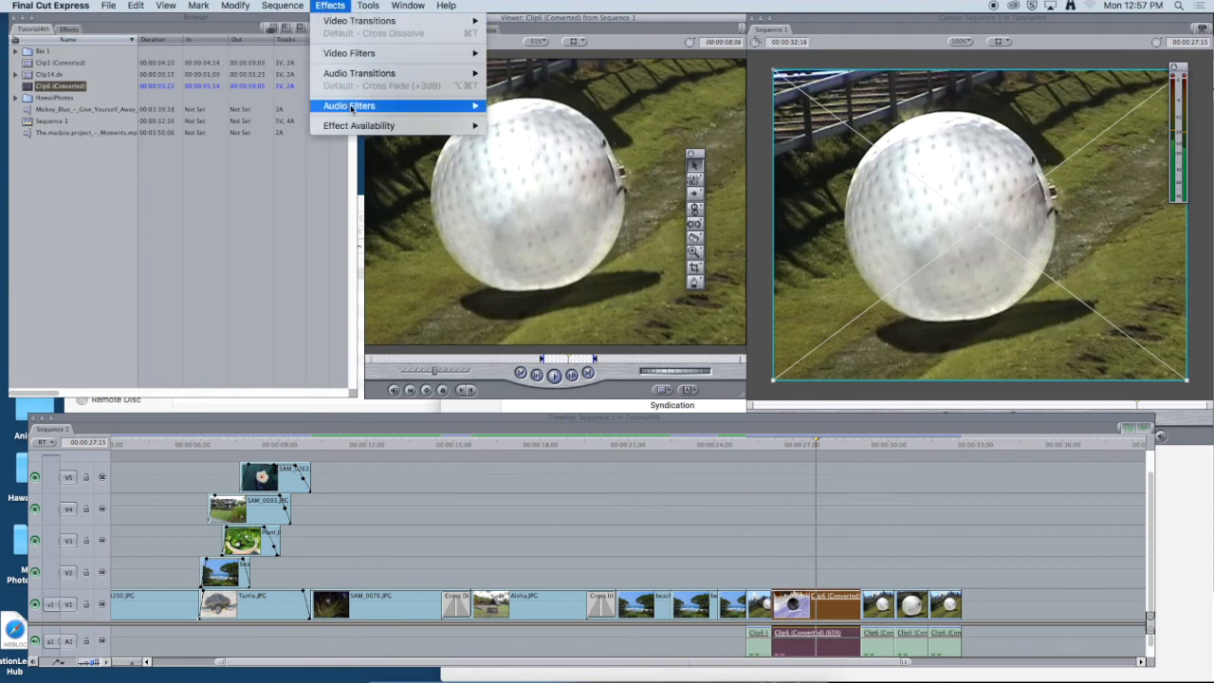
{"action": "mouse_move", "coordinate": [352, 107]}
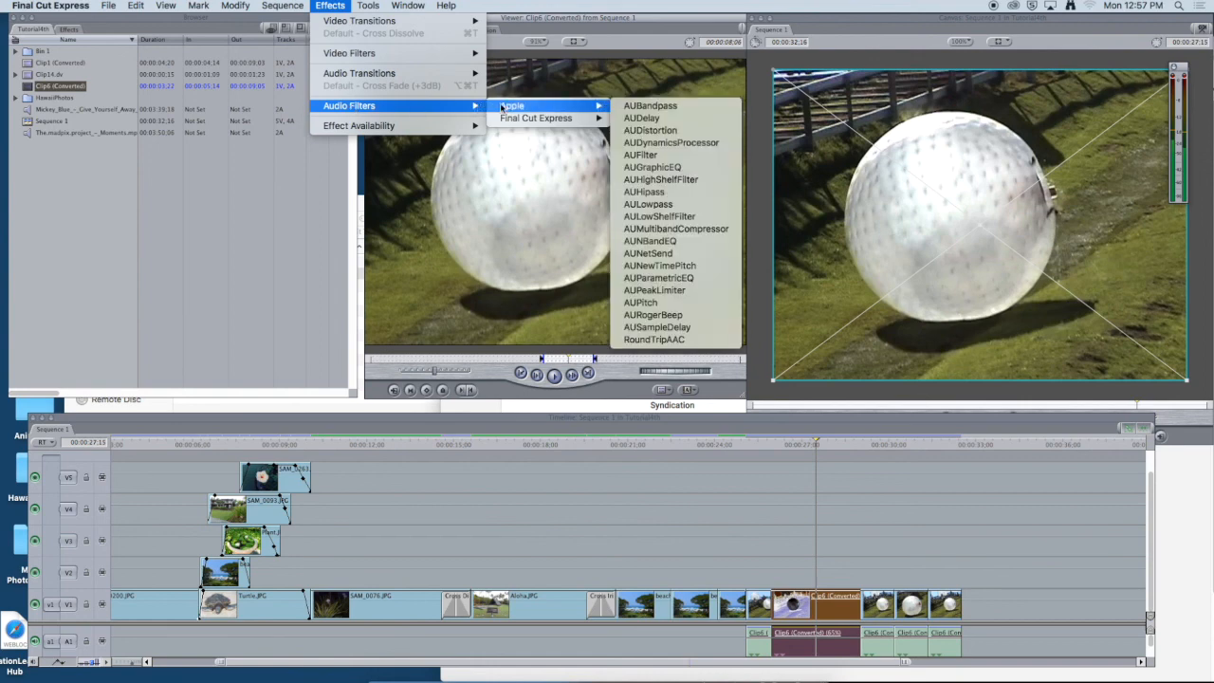
{"action": "mouse_move", "coordinate": [506, 121]}
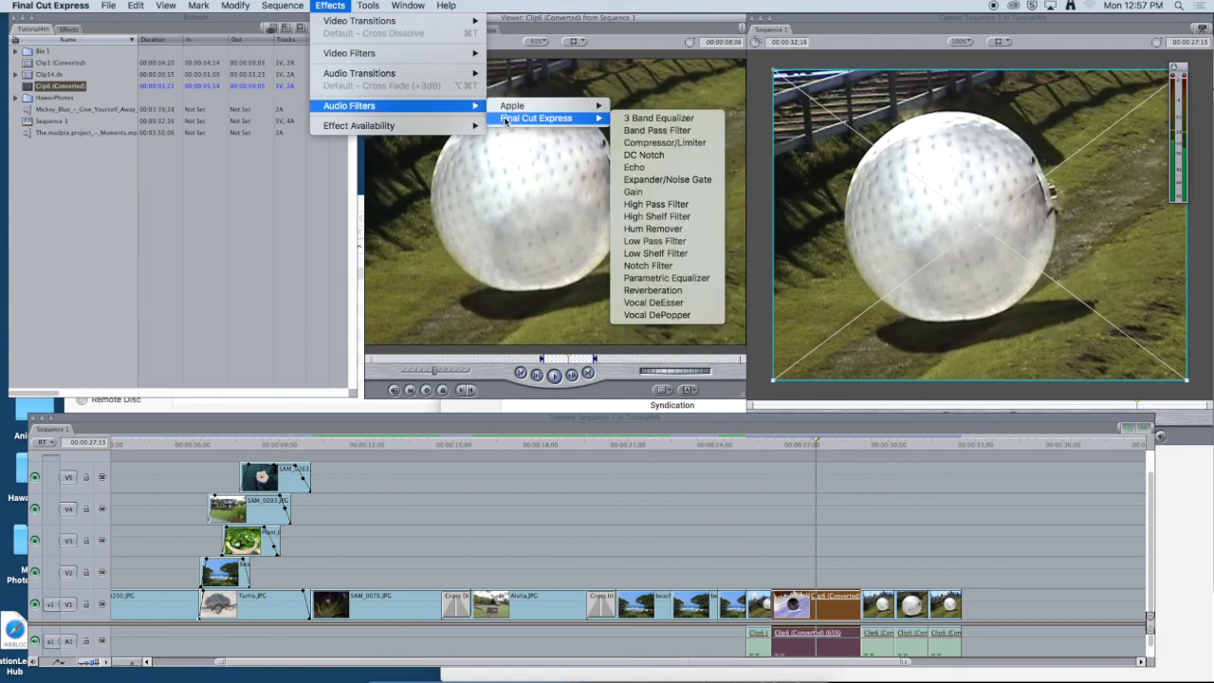
{"action": "left_click", "coordinate": [668, 171]}
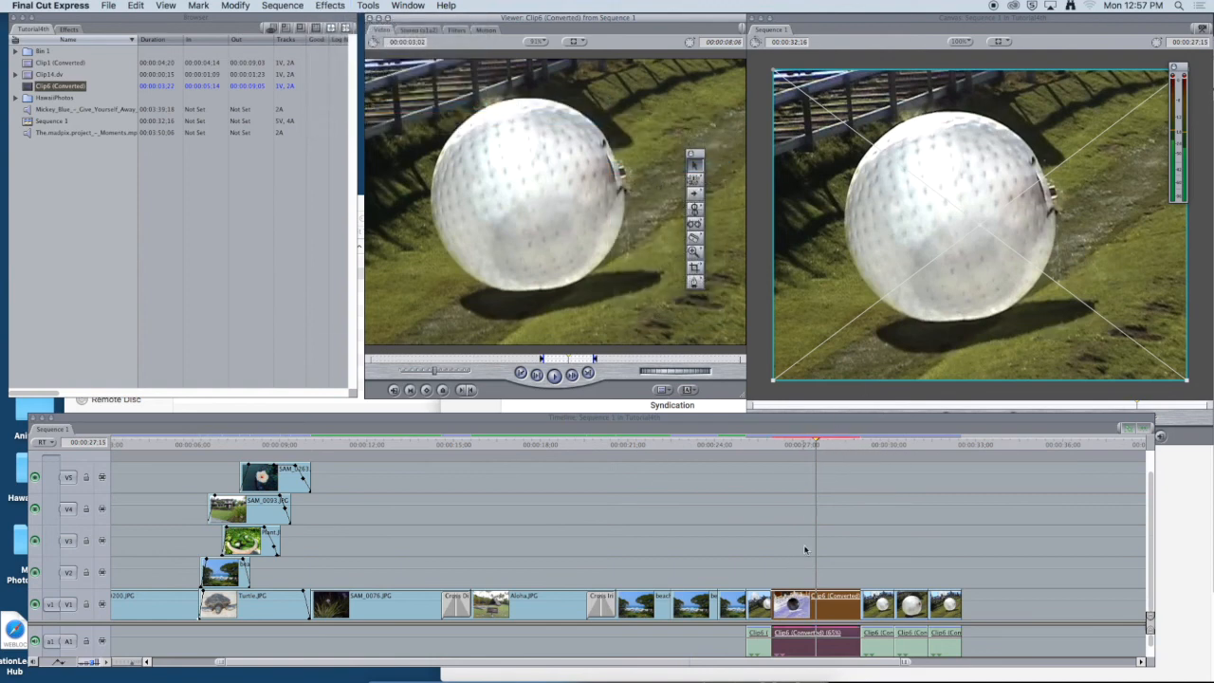
{"action": "left_click", "coordinate": [455, 32]}
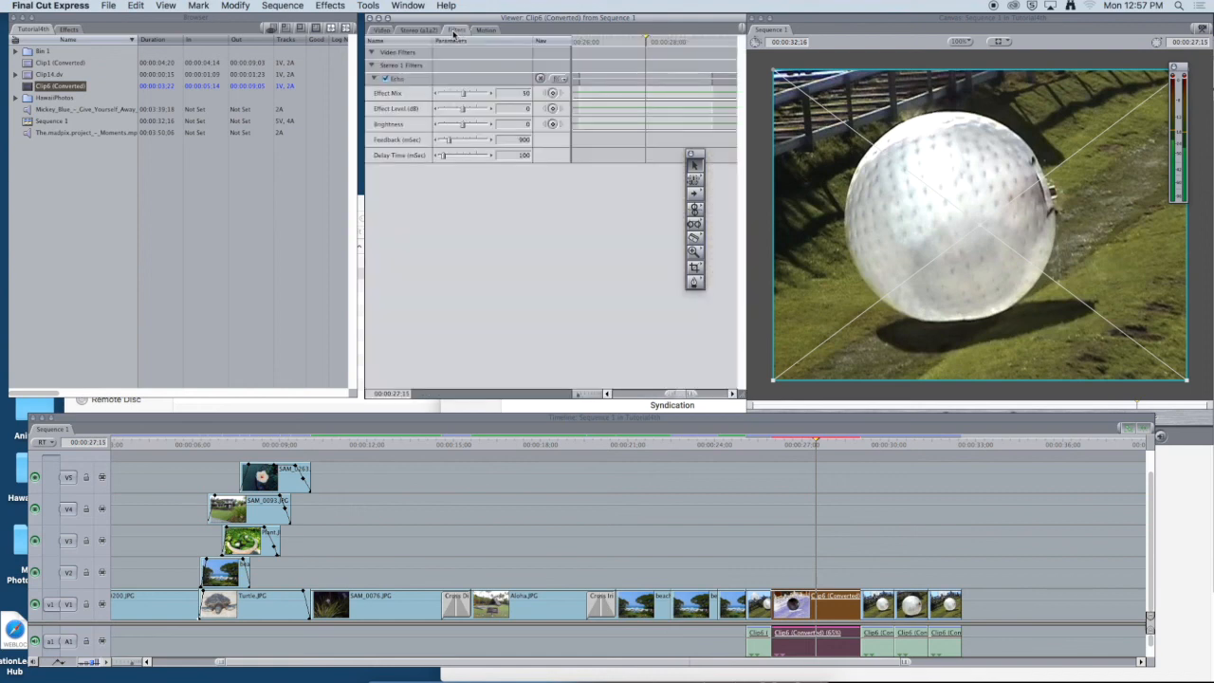
{"action": "left_click", "coordinate": [386, 80]}
Render the sequence with the Echo filter and play it from the start of the slowed Clip6 (Converted) segment.
{"action": "key", "text": "super+a"}
{"action": "key", "text": "super+r"}
{"action": "left_click_drag", "start_coordinate": [814, 439], "coordinate": [773, 443]}
{"action": "key", "text": "space"}
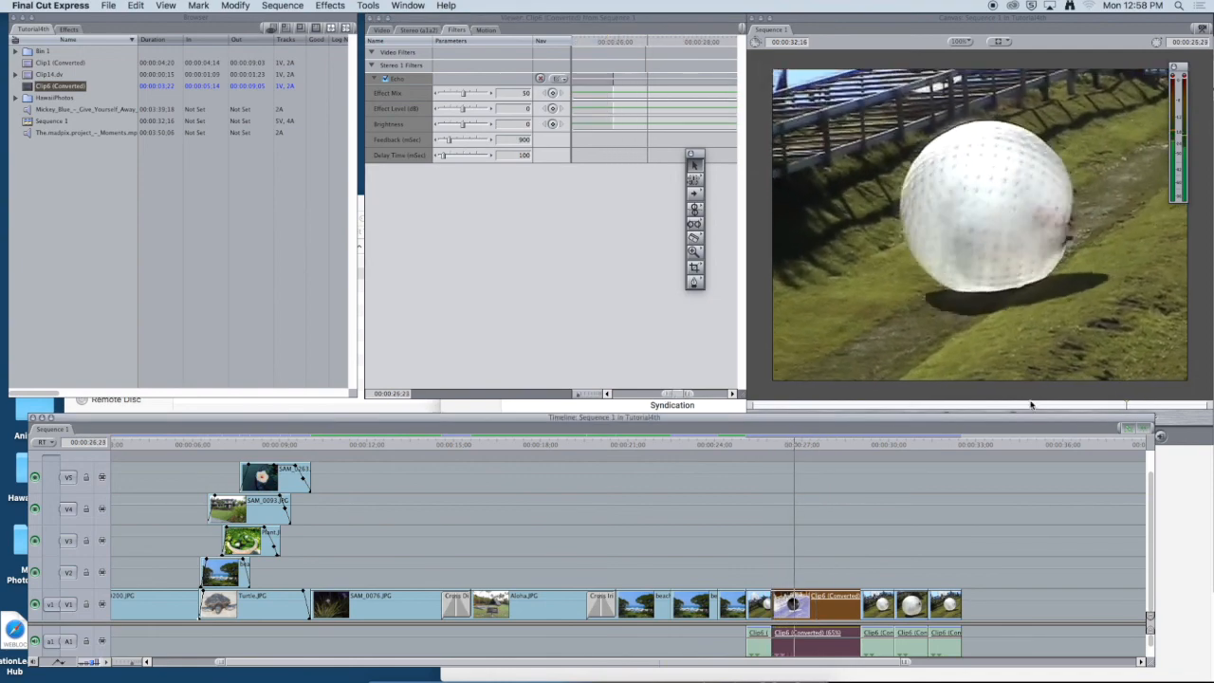